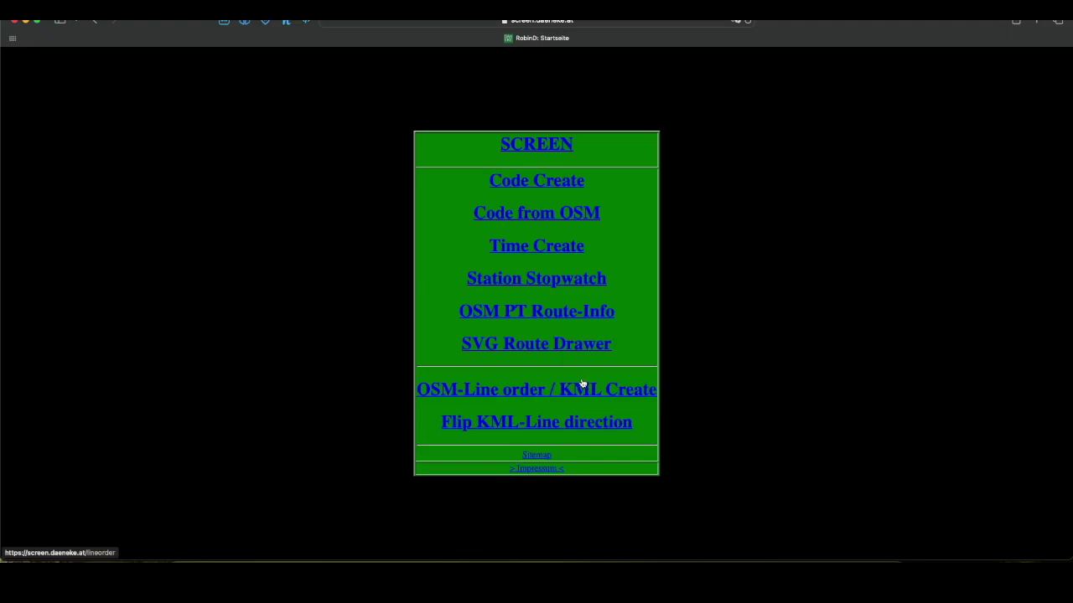
Open OSM PT Route-Info and get the relations for line 33A in Wien with route type Bus.
left_click(550, 315)
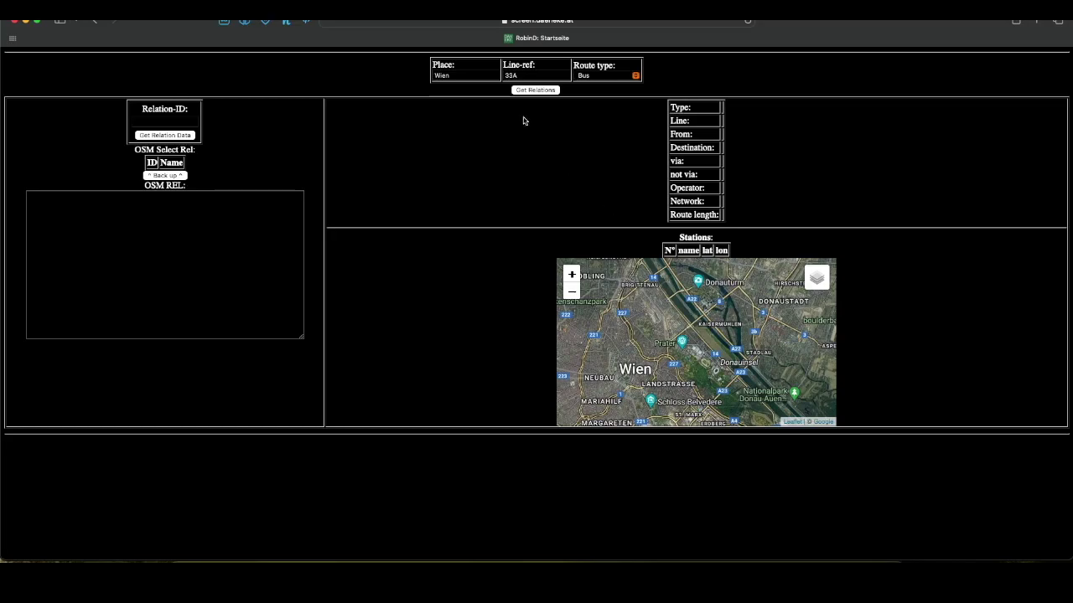
left_click(624, 76)
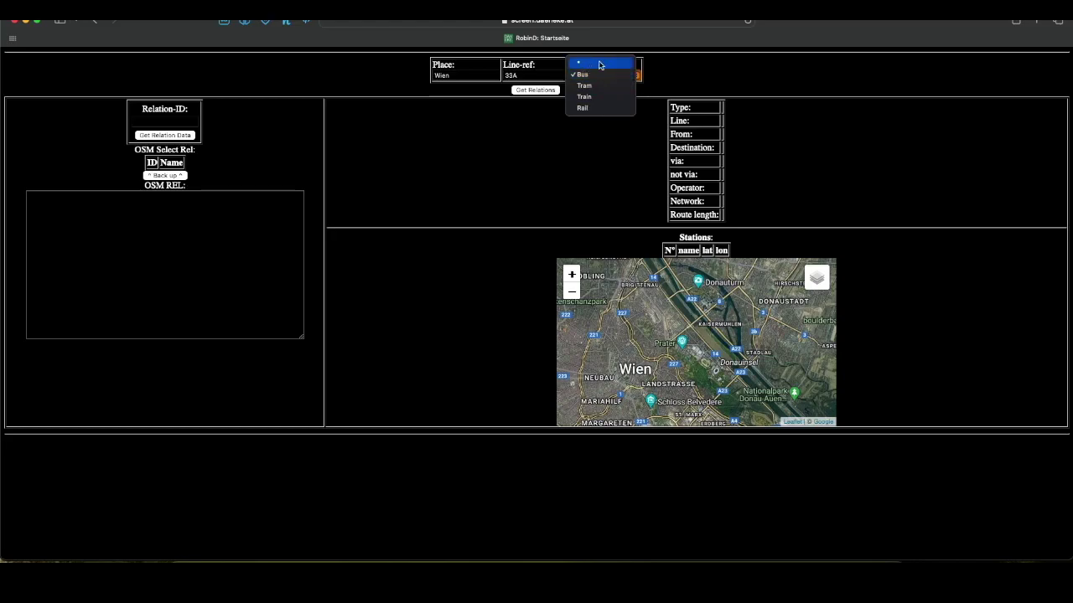
left_click(600, 76)
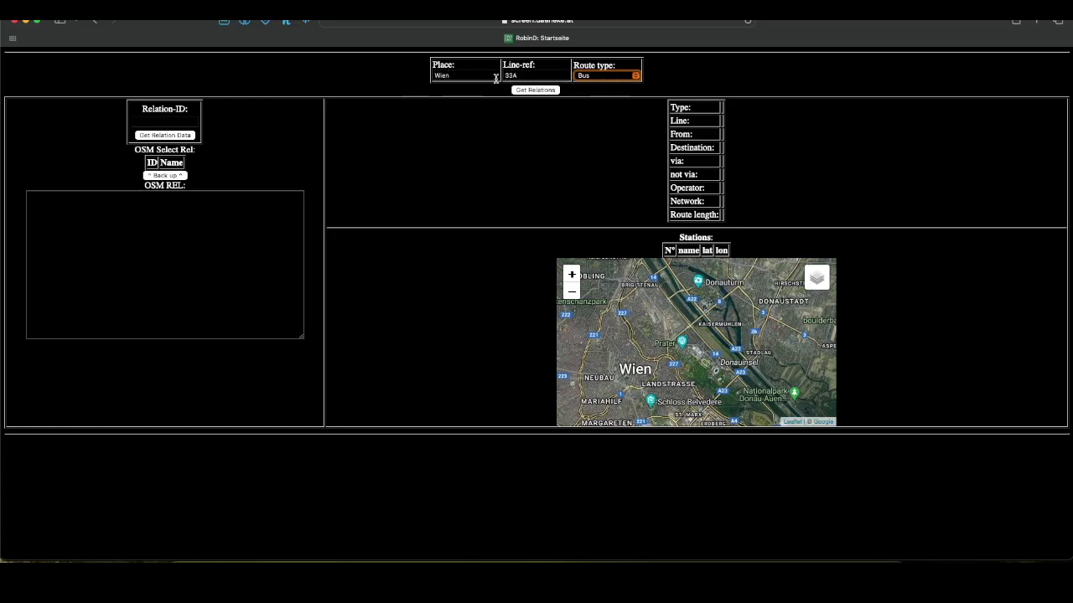
left_click(460, 75)
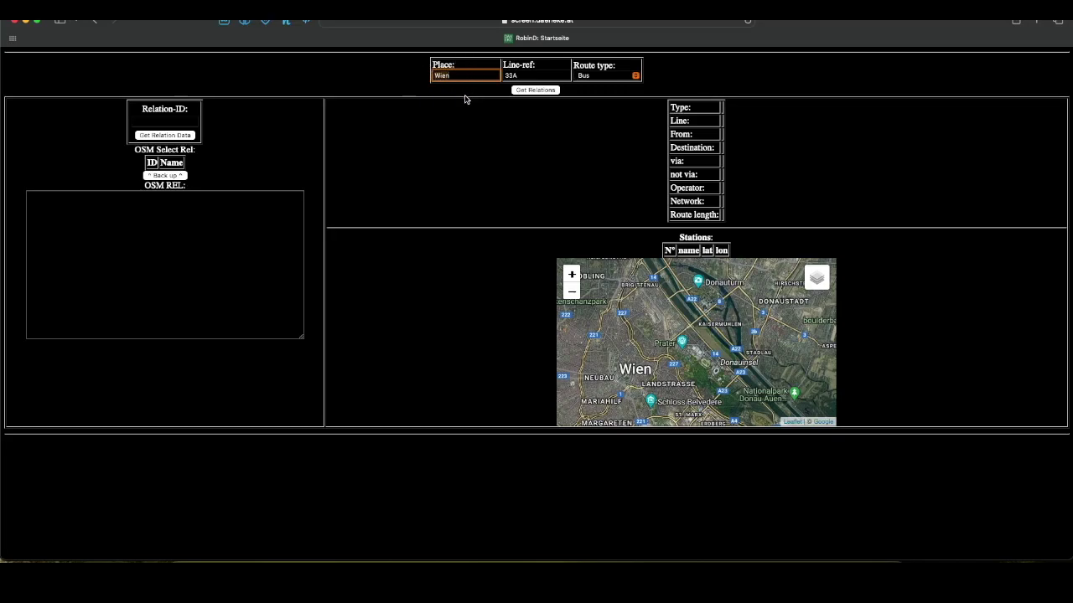
left_click(522, 68)
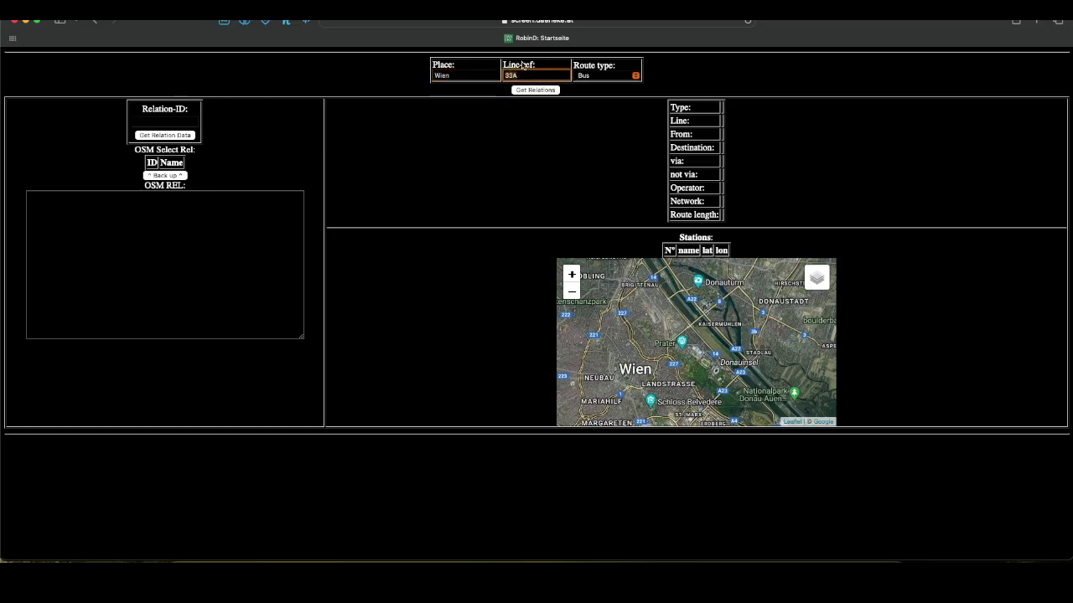
left_click(607, 79)
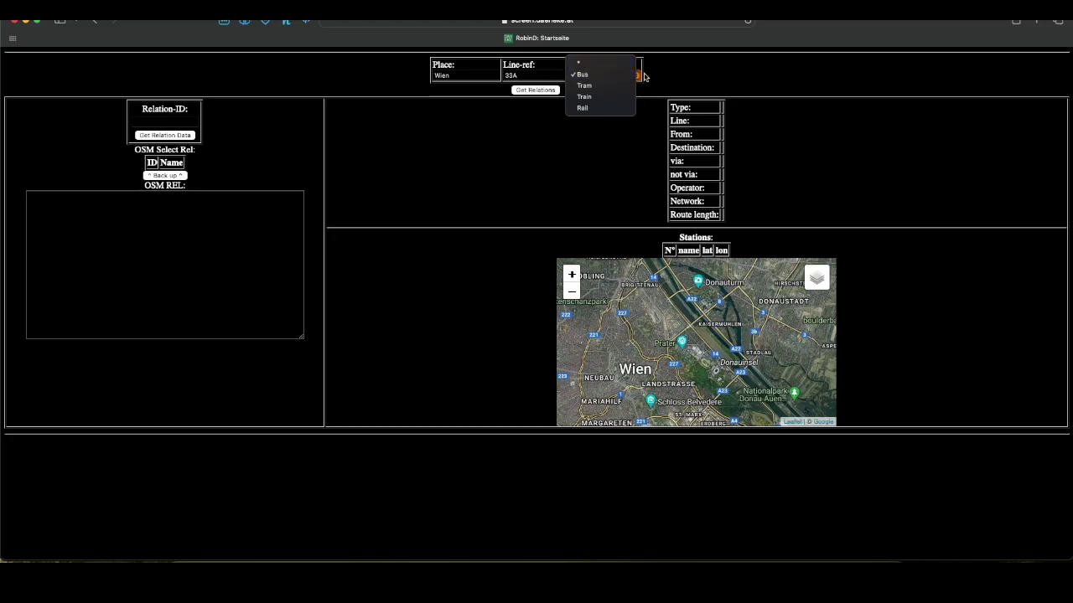
left_click(616, 75)
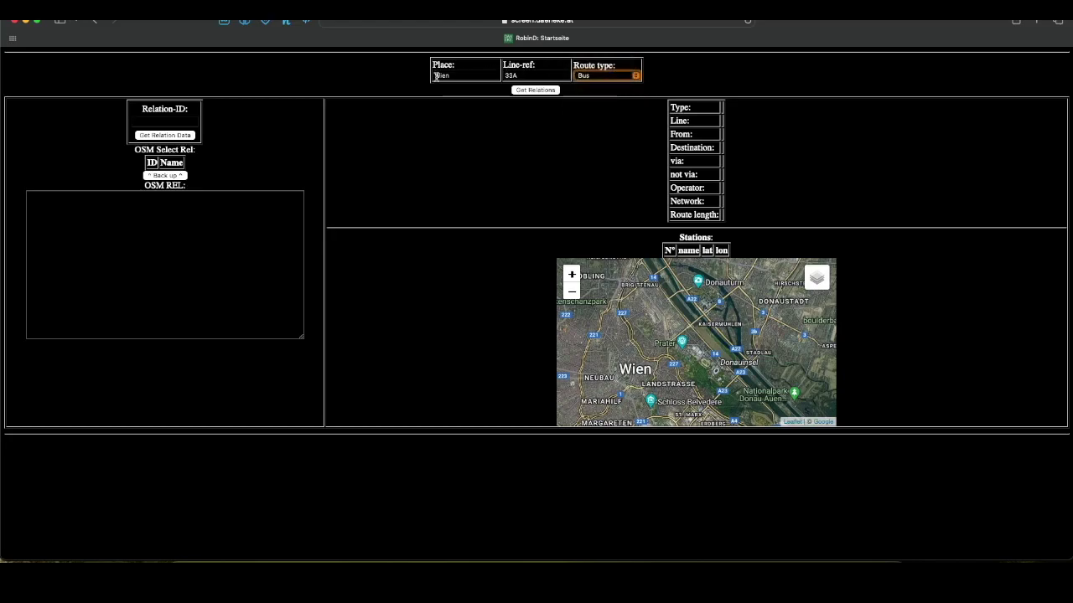
left_click(535, 91)
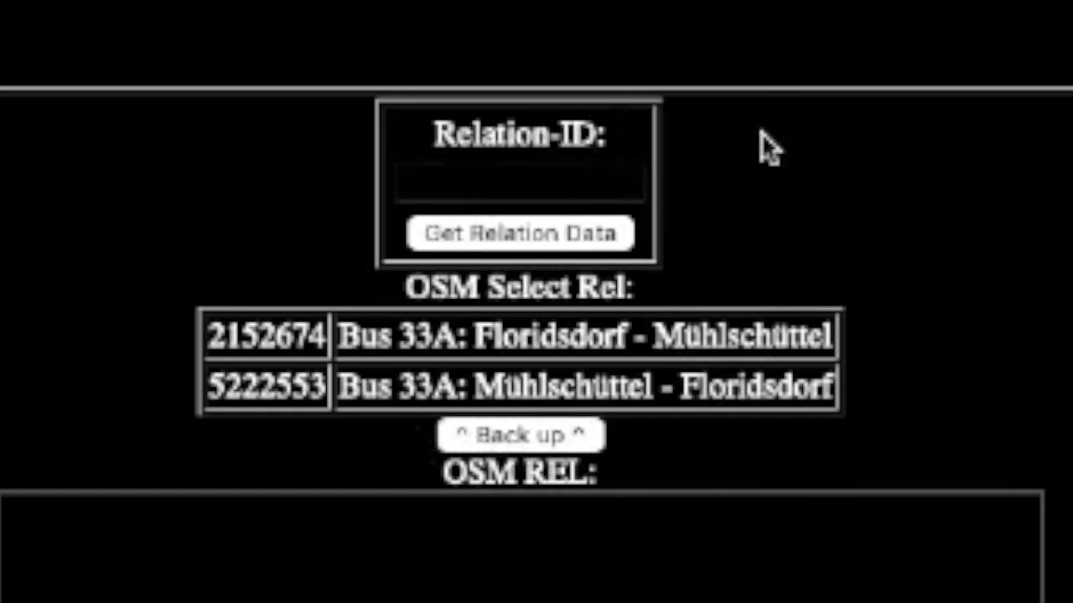
Select the relation Bus 33A: Floridsdorf - Mühlschüttel and get its relation data.
left_click(295, 385)
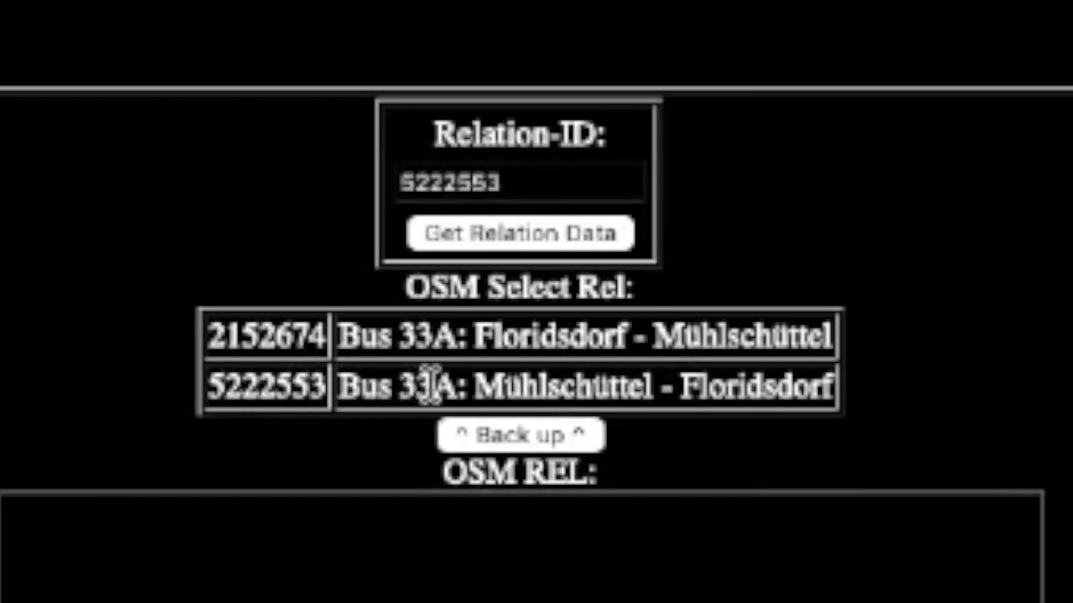
left_click(273, 329)
left_click(427, 387)
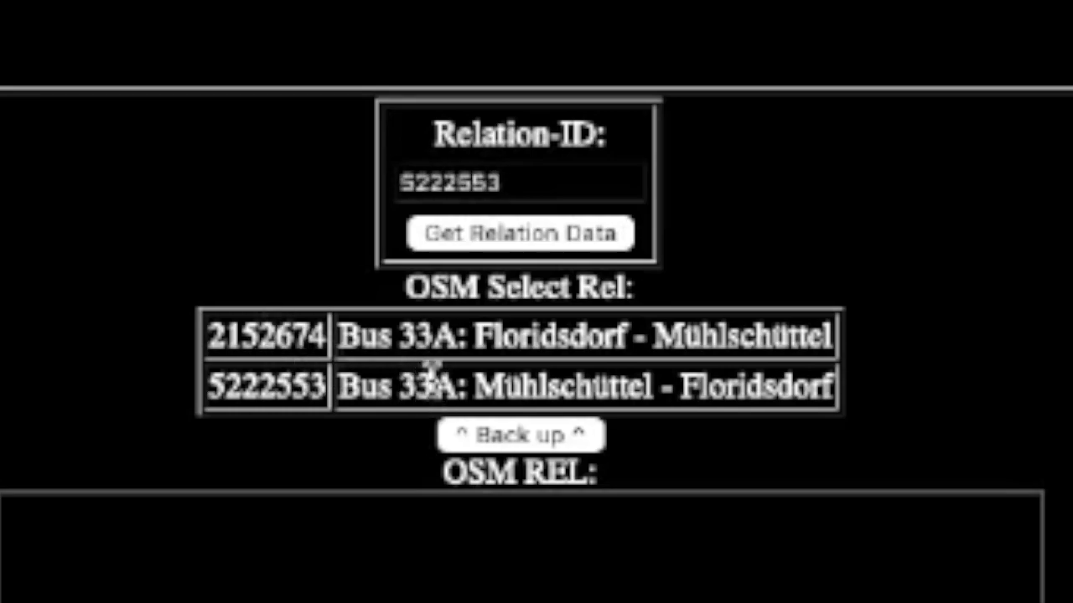
left_click(416, 330)
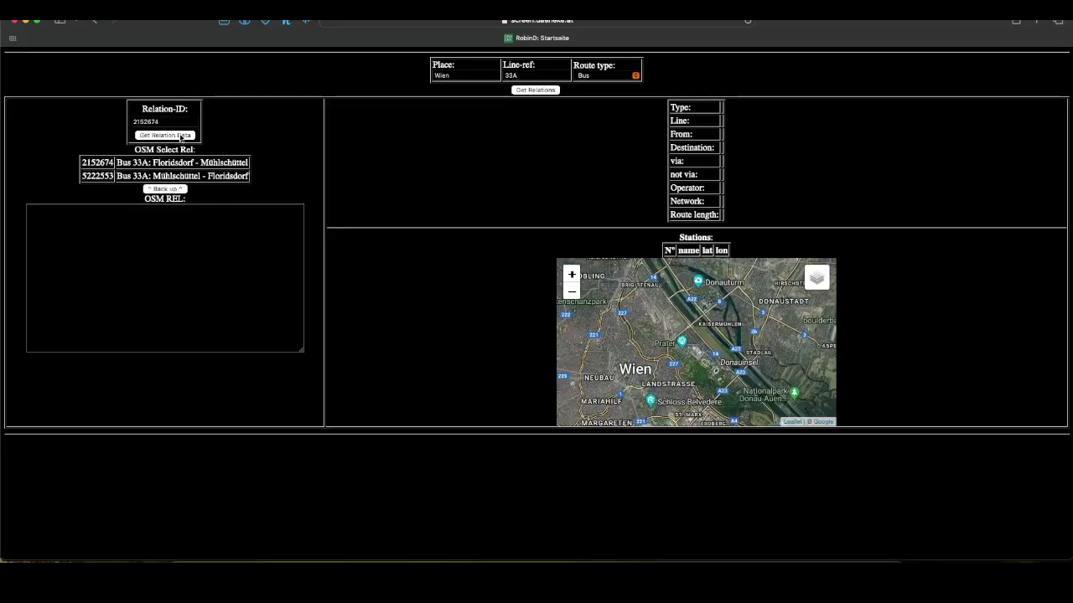
left_click(182, 136)
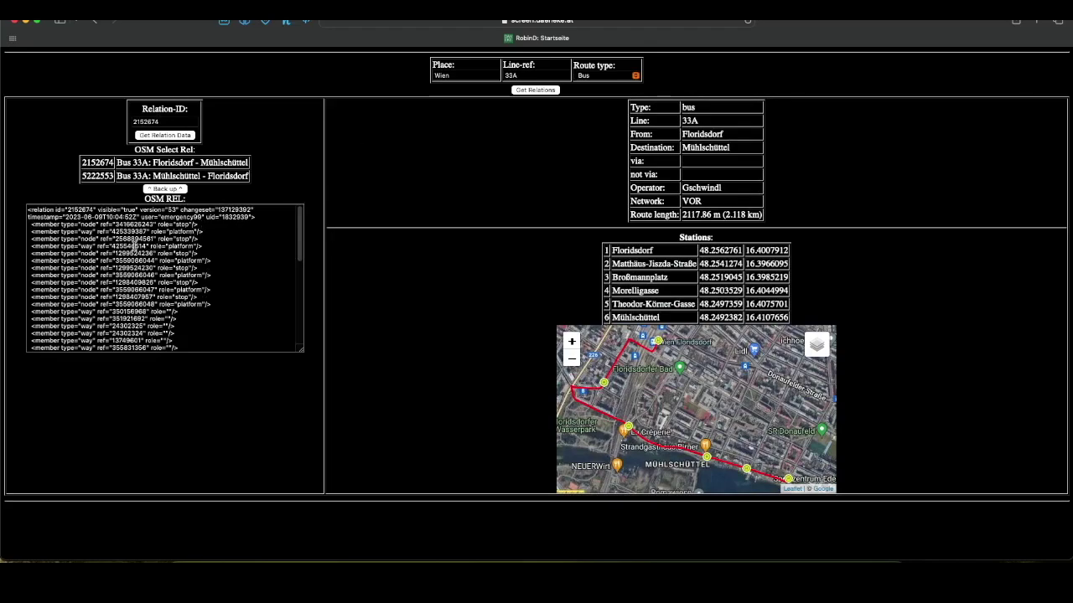
Look through the OSM source of the 33A relation and highlight its route length.
scroll(201, 256, "down", 10)
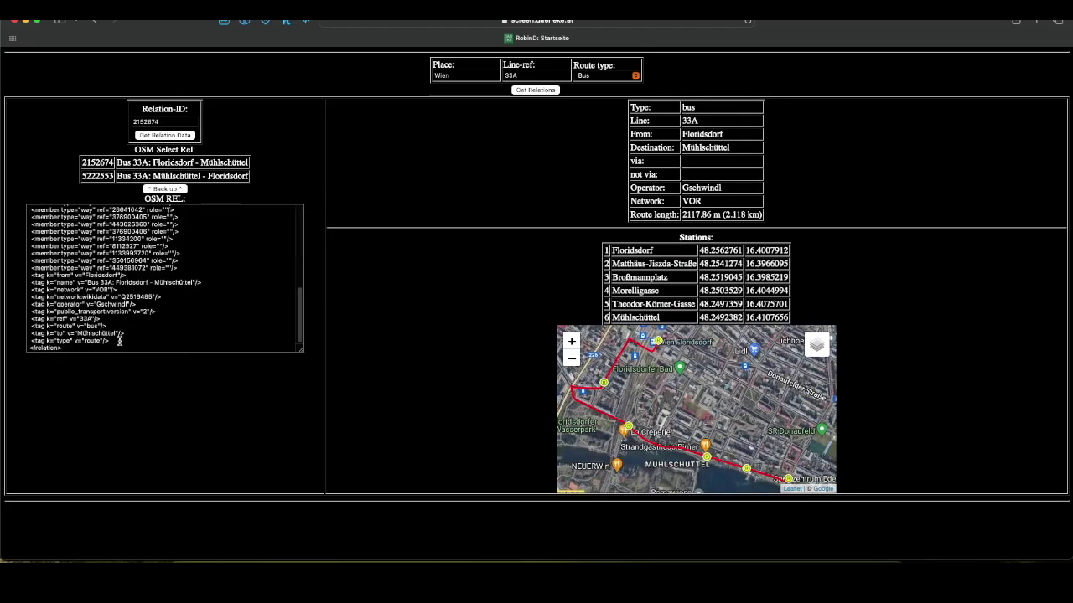
scroll(68, 346, "up", 10)
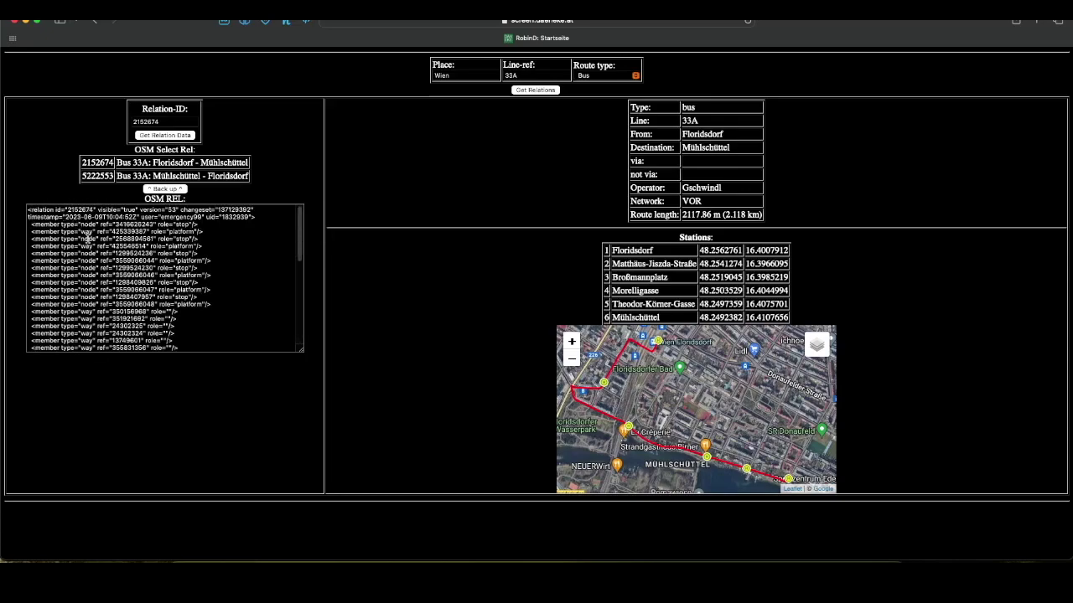
scroll(104, 289, "down", 10)
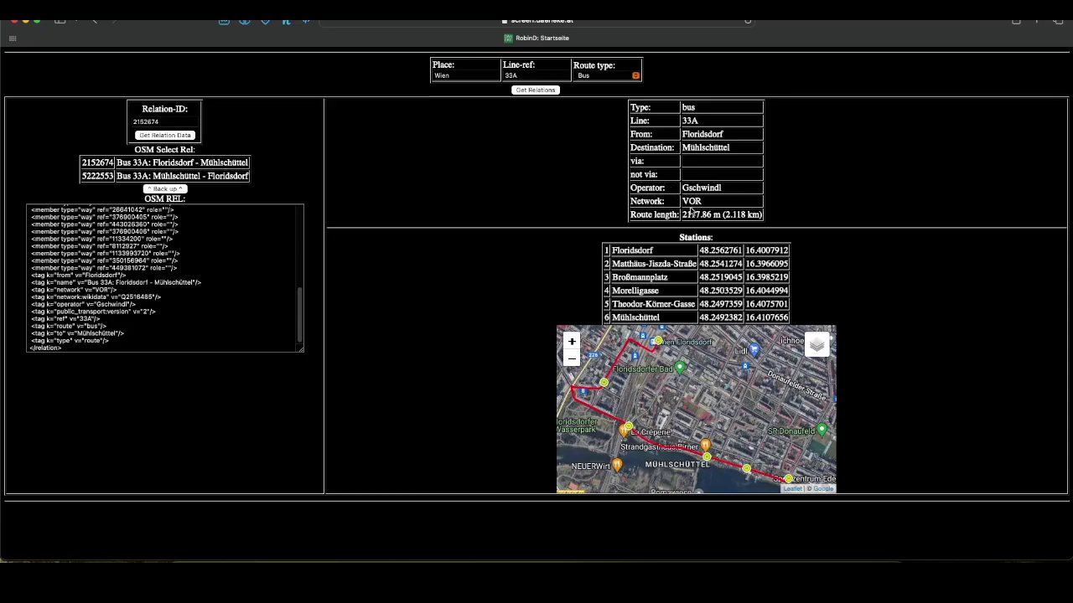
left_click_drag(630, 217, 760, 216)
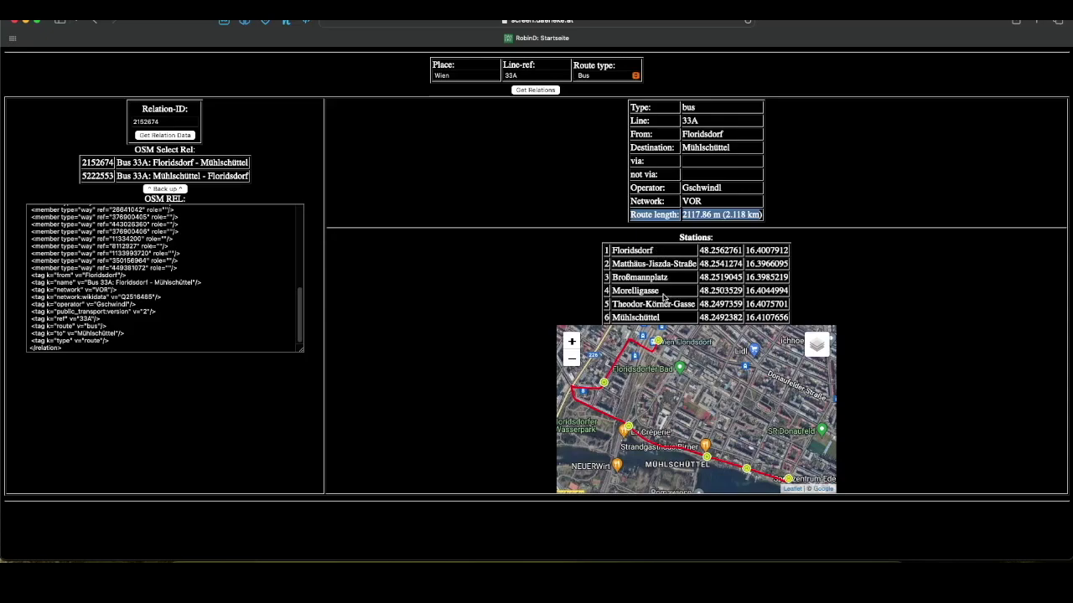
Show stop names on the route map and centre it on Broßmannplatz, Morelligasse and Theodor-Körner-Gasse in turn.
left_click(659, 345)
left_click(604, 403)
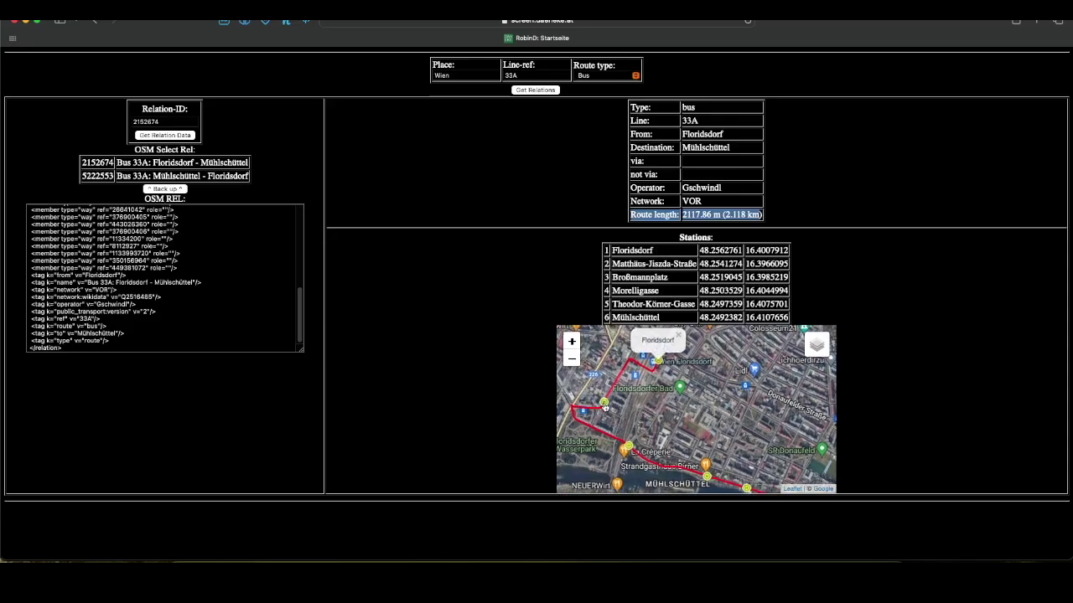
left_click(635, 447)
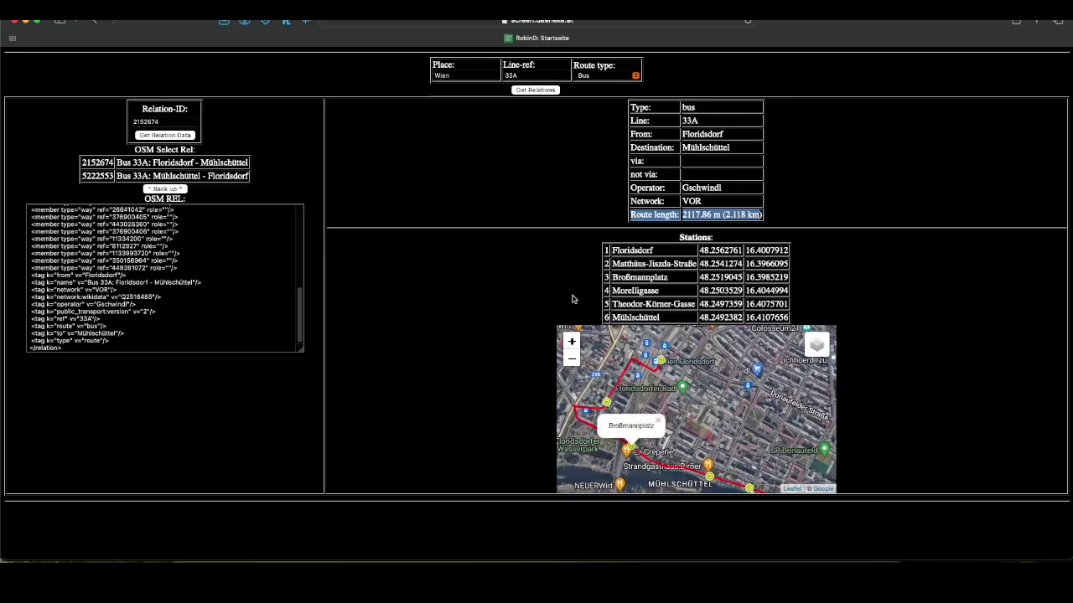
left_click(572, 286)
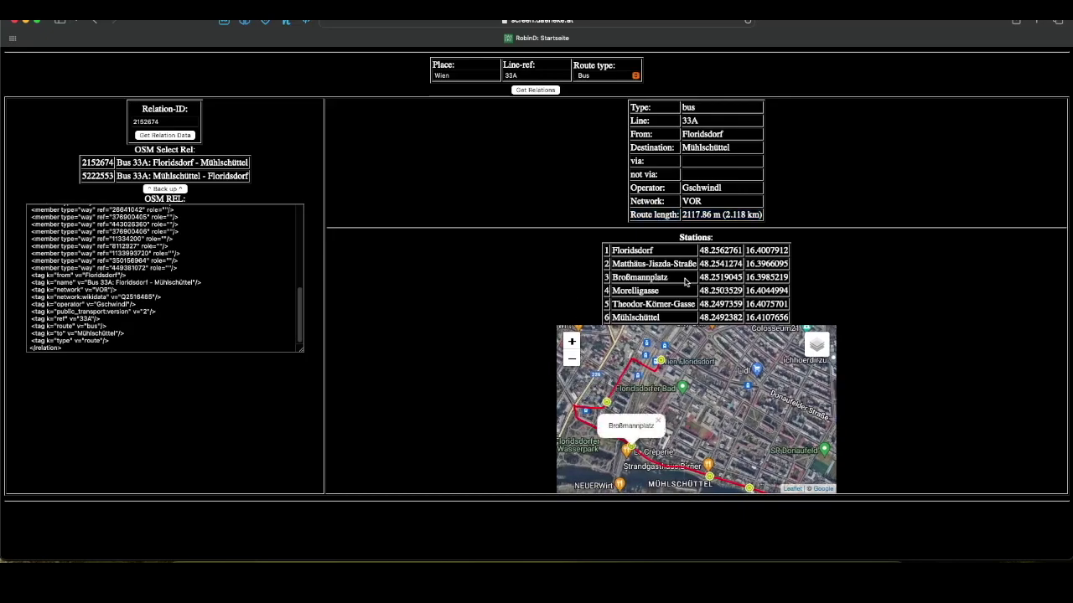
left_click(654, 278)
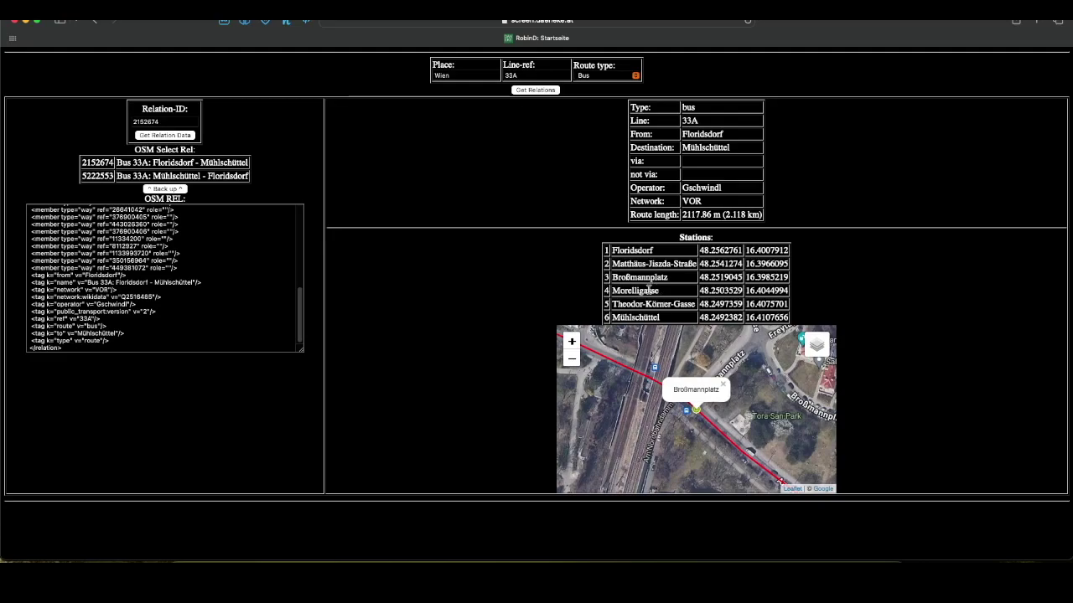
left_click(649, 289)
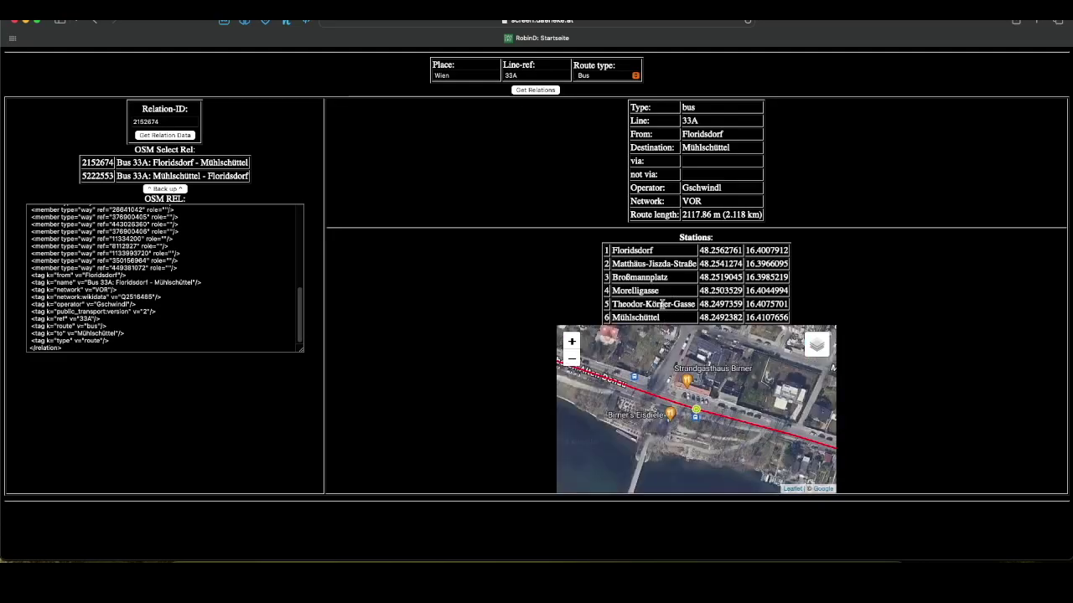
left_click(662, 304)
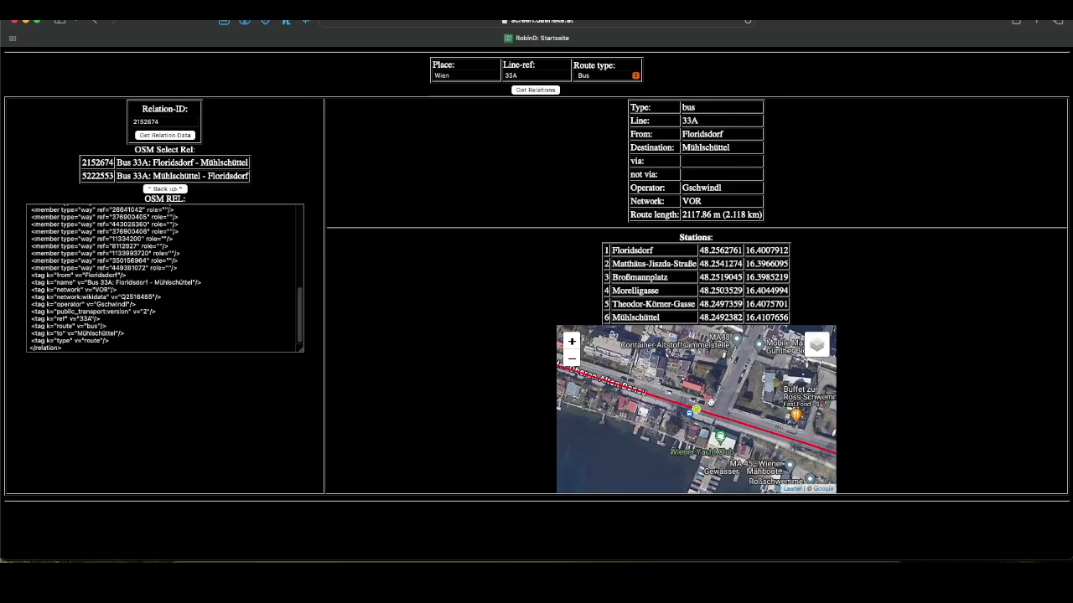
Get the relations for bus line SL5 in London and load the data of the route to Croydon Town Centre.
left_click(456, 74)
key("BackSpace")
key("BackSpace")
key("BackSpace")
key("BackSpace")
type("London")
left_click(517, 74)
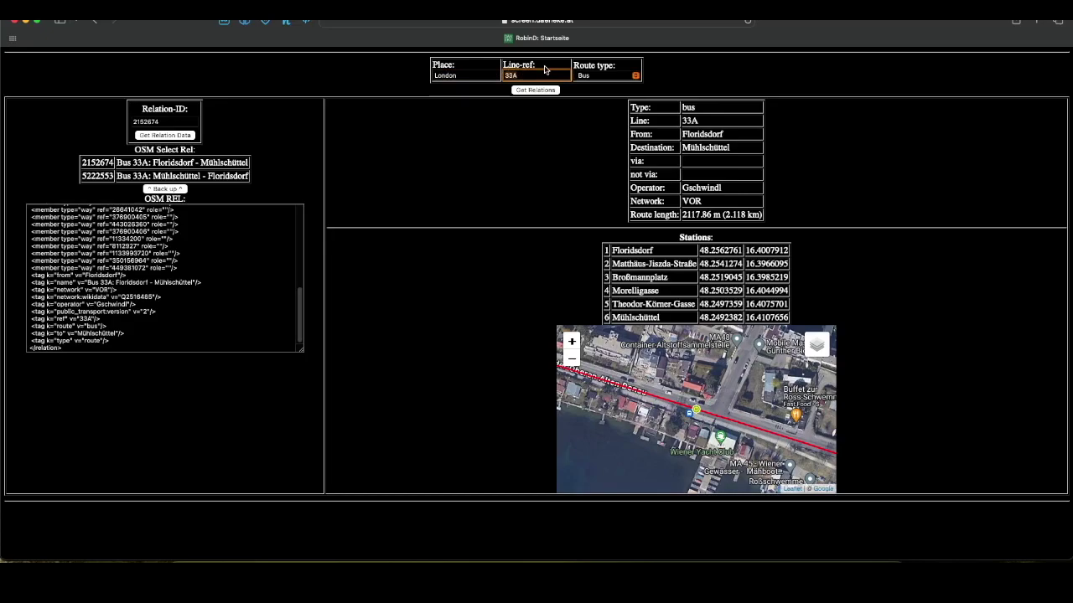
key("super+a")
type("S")
left_click(535, 89)
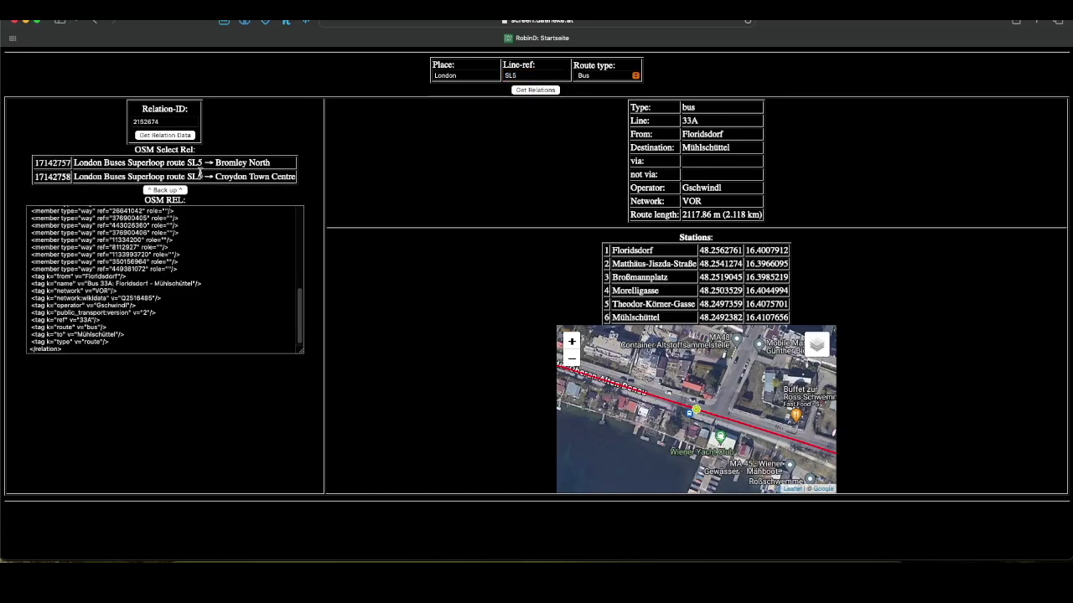
left_click(201, 175)
left_click(169, 135)
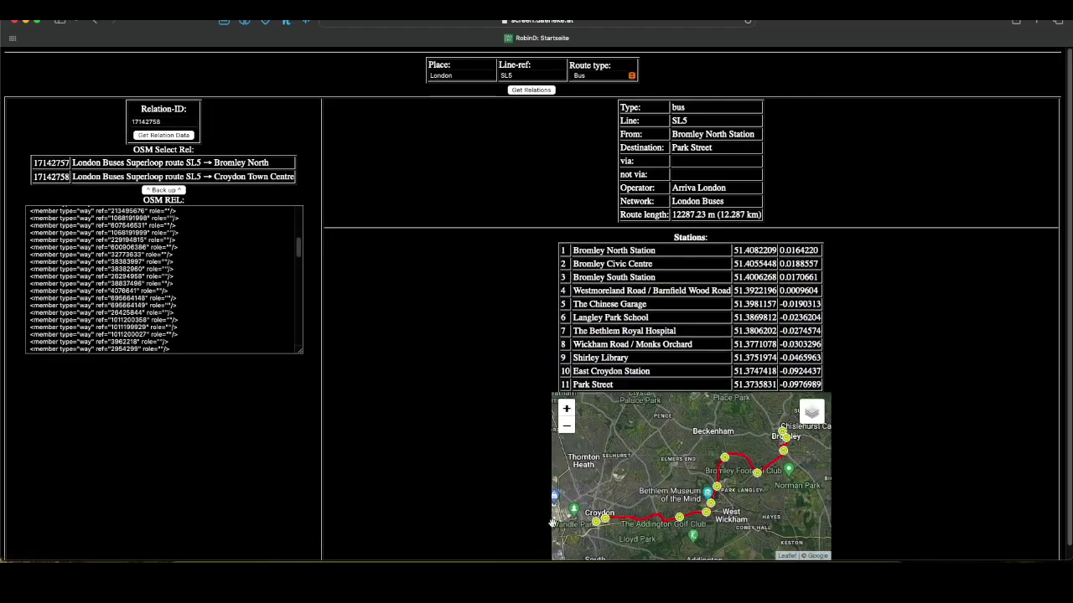
Set the route type to * and load the relation data for line M25 in London.
left_click(602, 74)
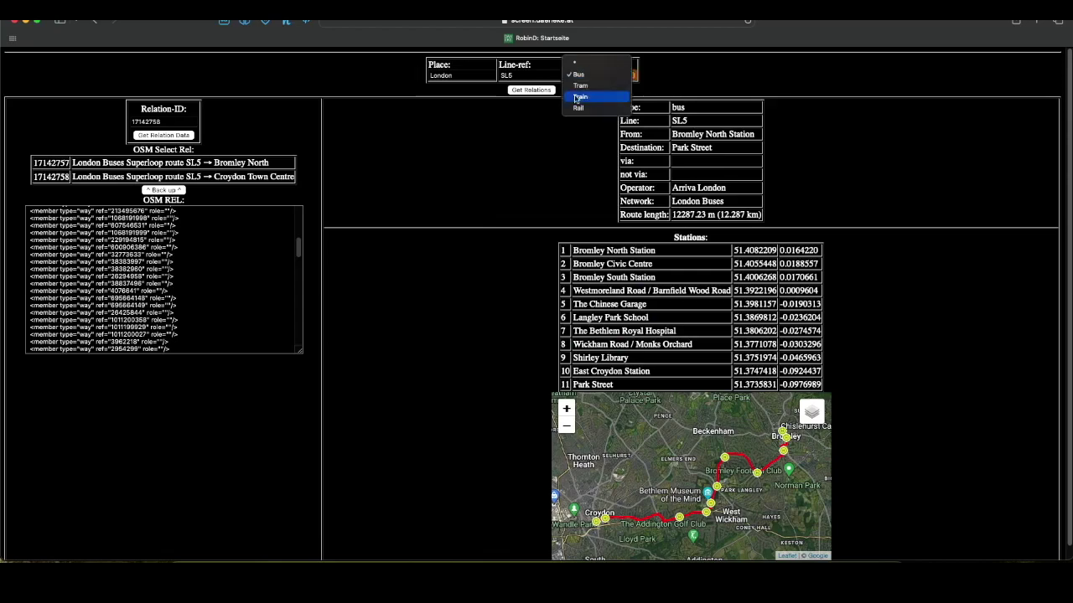
left_click(602, 65)
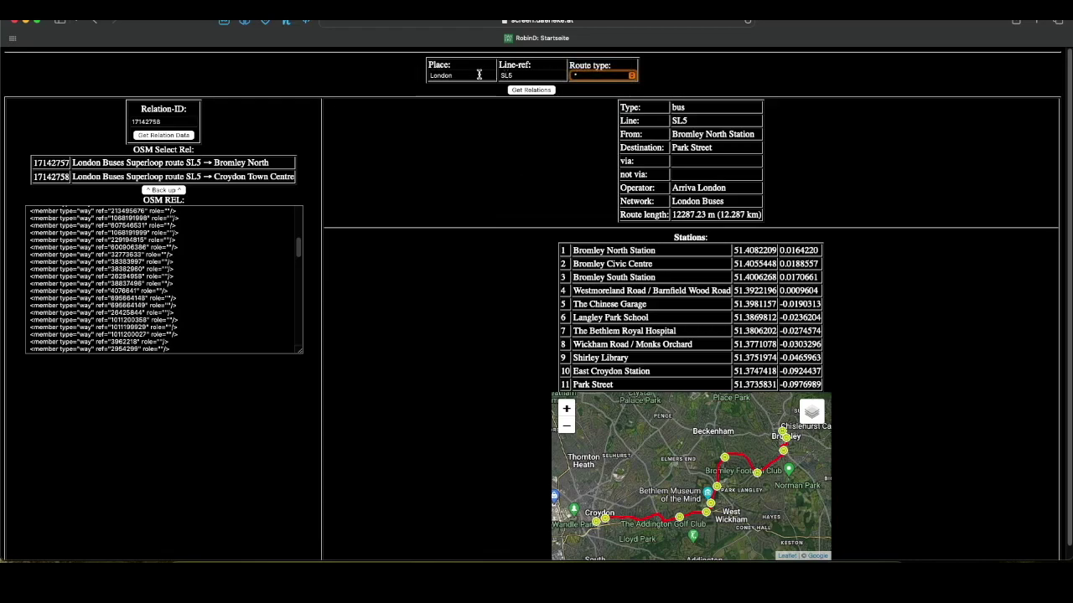
left_click(518, 73)
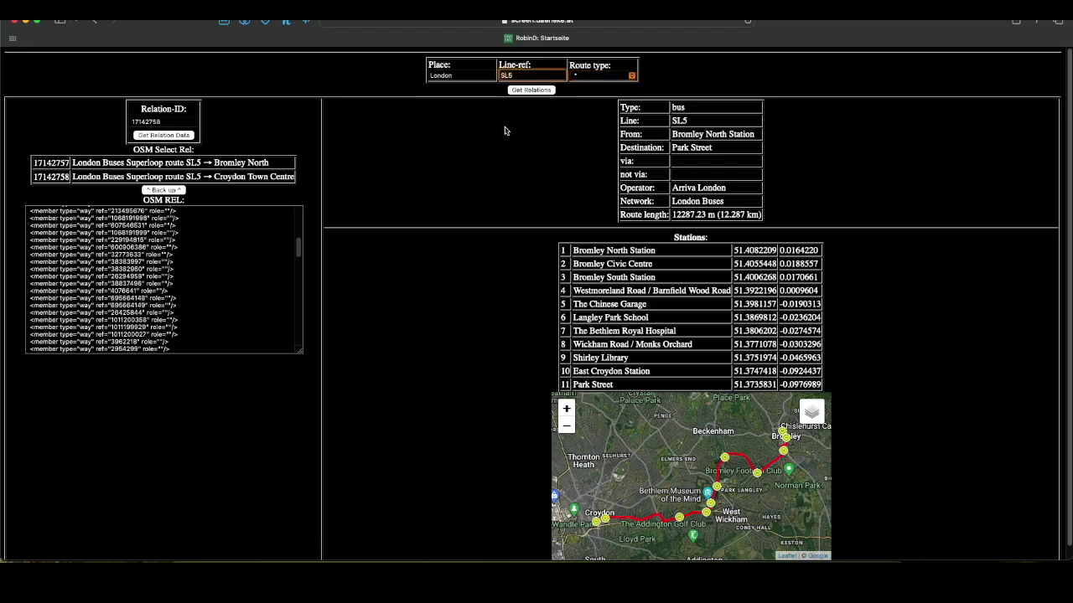
key("BackSpace")
key("BackSpace")
key("BackSpace")
type("M25")
left_click(525, 89)
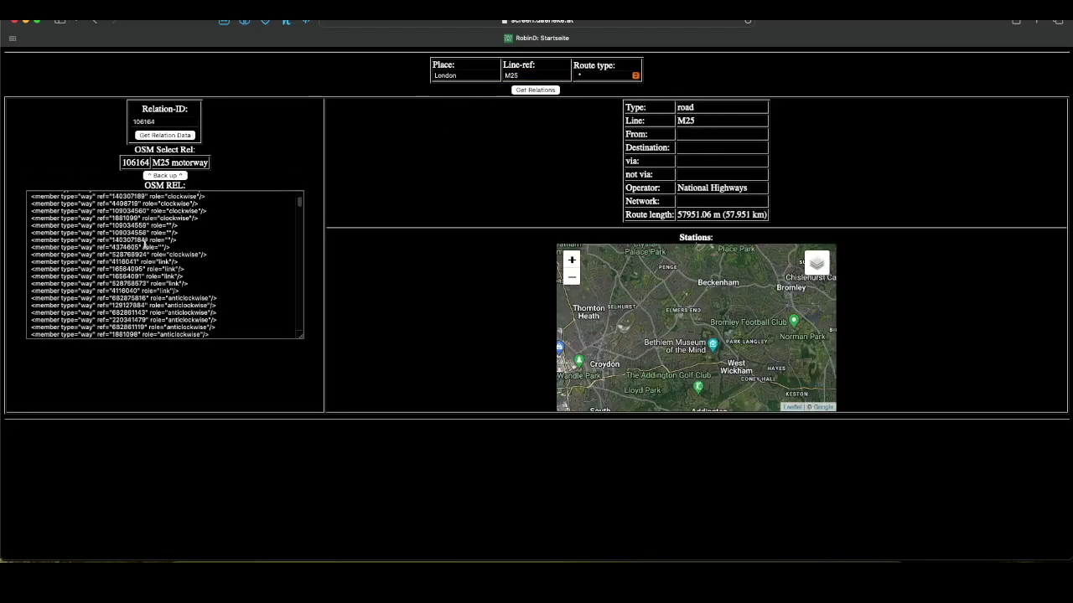
Examine the member roles in the M25 relation source, highlighting an anticlockwise one, and view the motorway's course around London.
scroll(178, 271, "down", 1)
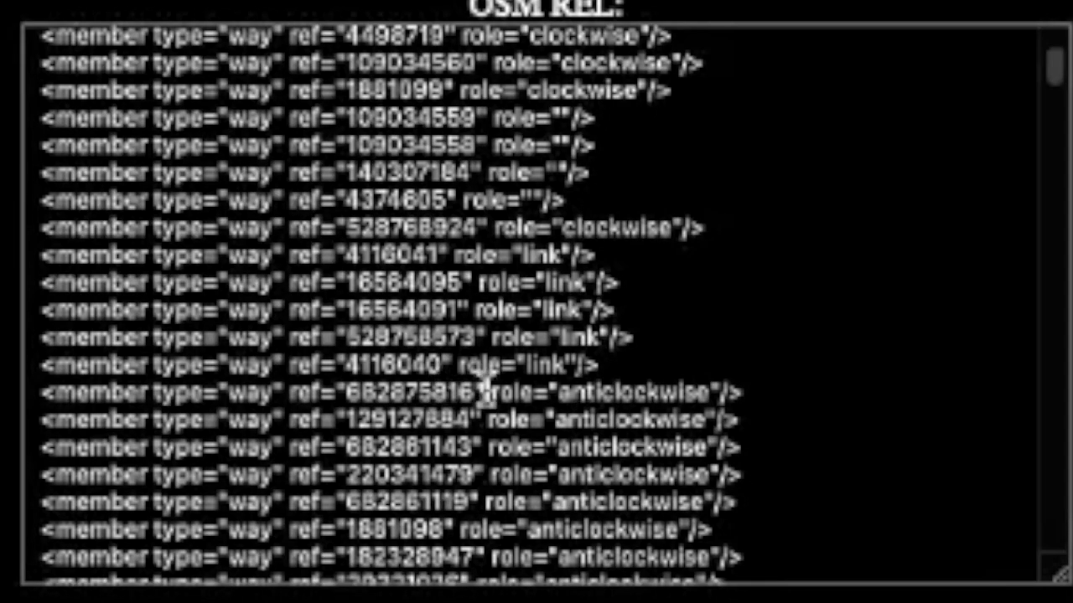
left_click_drag(484, 390, 945, 406)
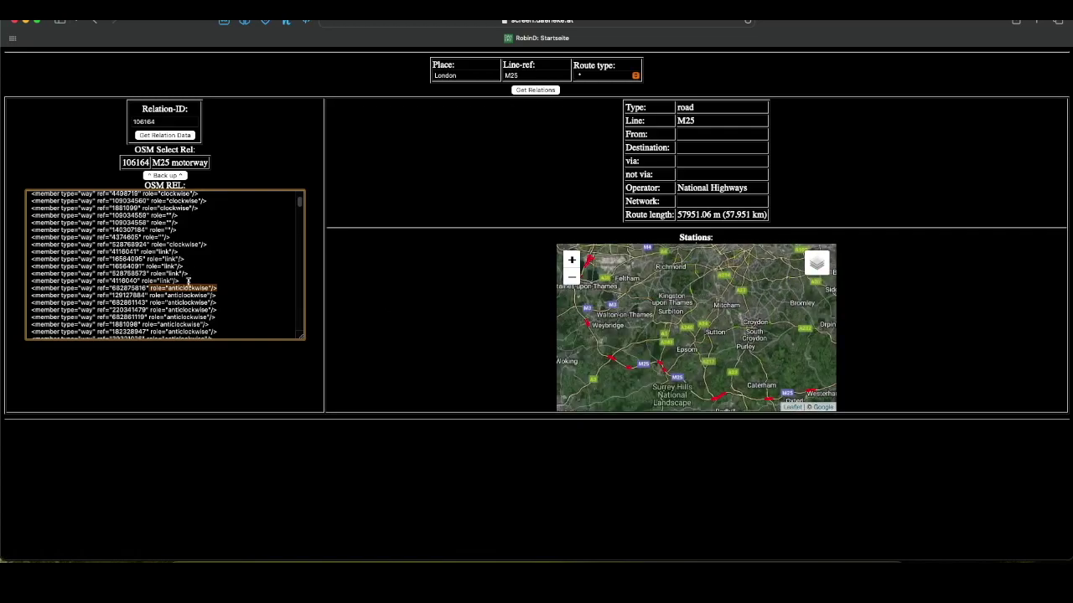
scroll(643, 366, "down", 1)
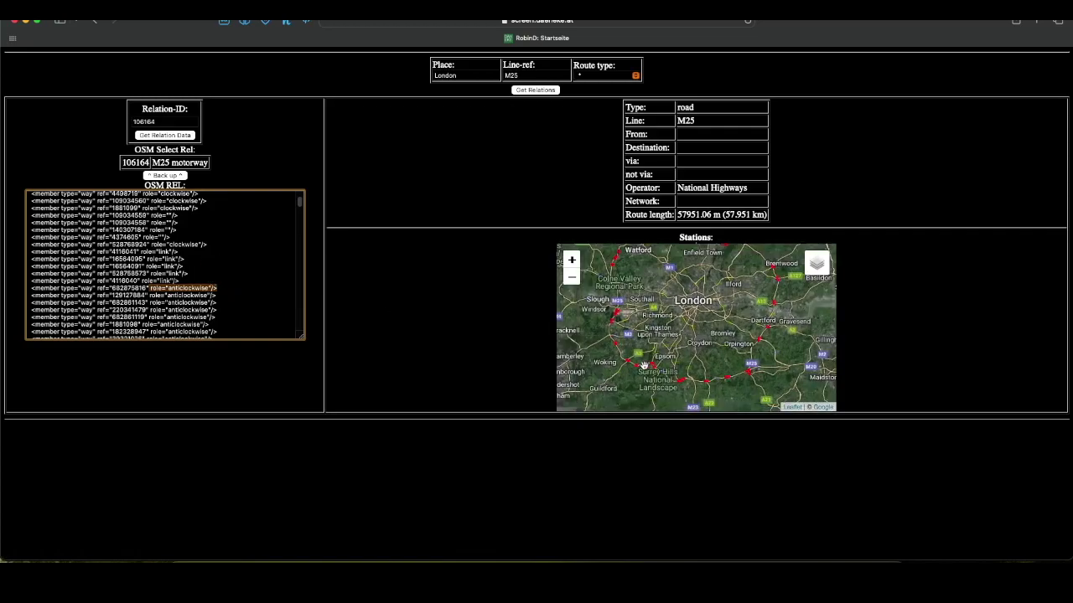
Change the line reference to M1, load the M1 motorway relation and follow its route northwards on the map.
left_click(524, 73)
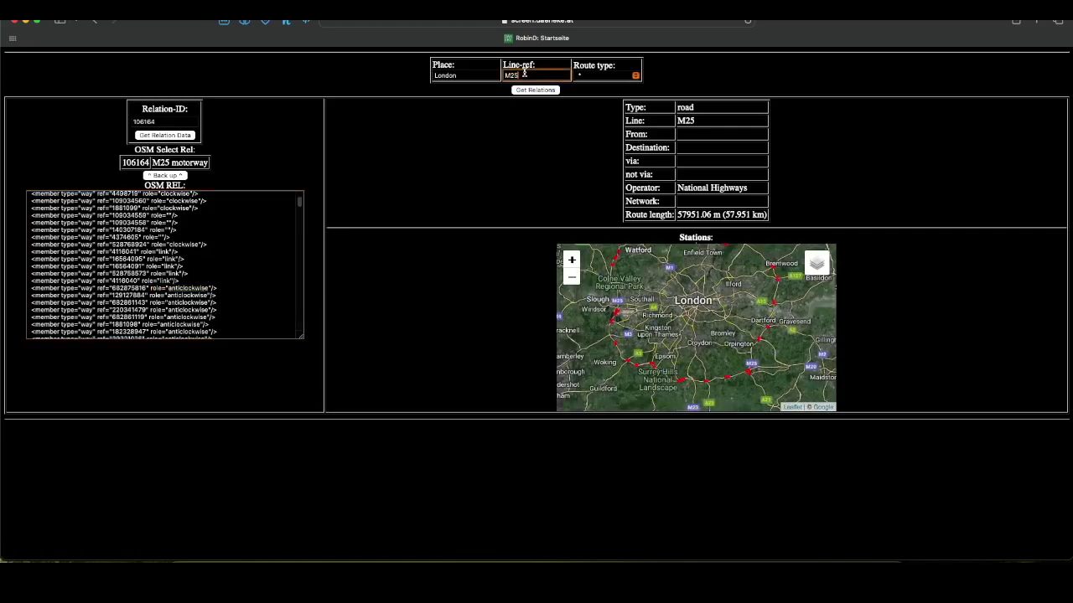
key("BackSpace")
key("BackSpace")
left_click(536, 91)
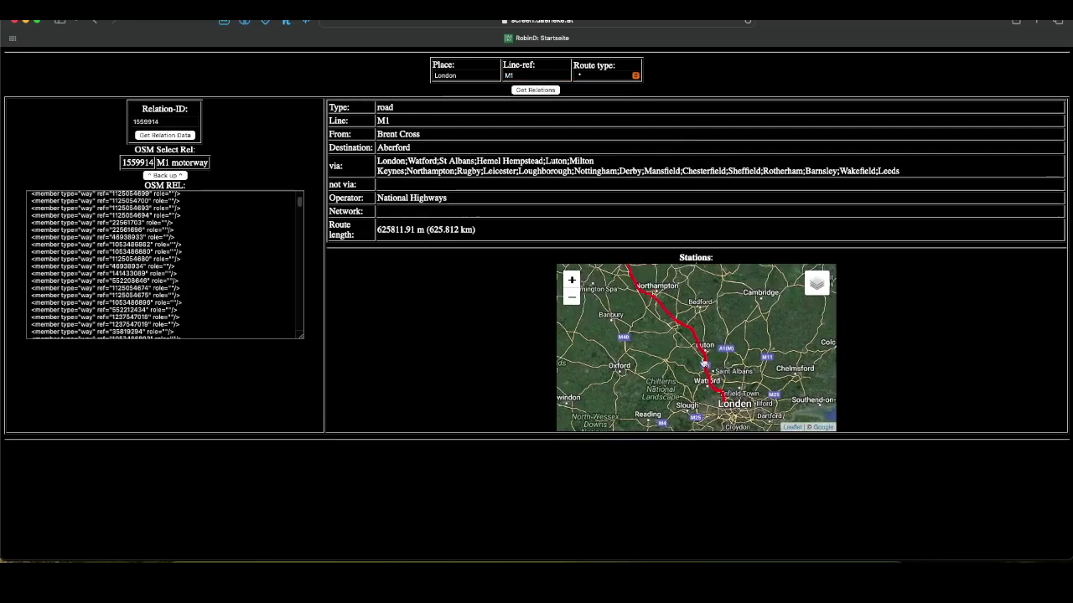
left_click_drag(646, 297, 685, 394)
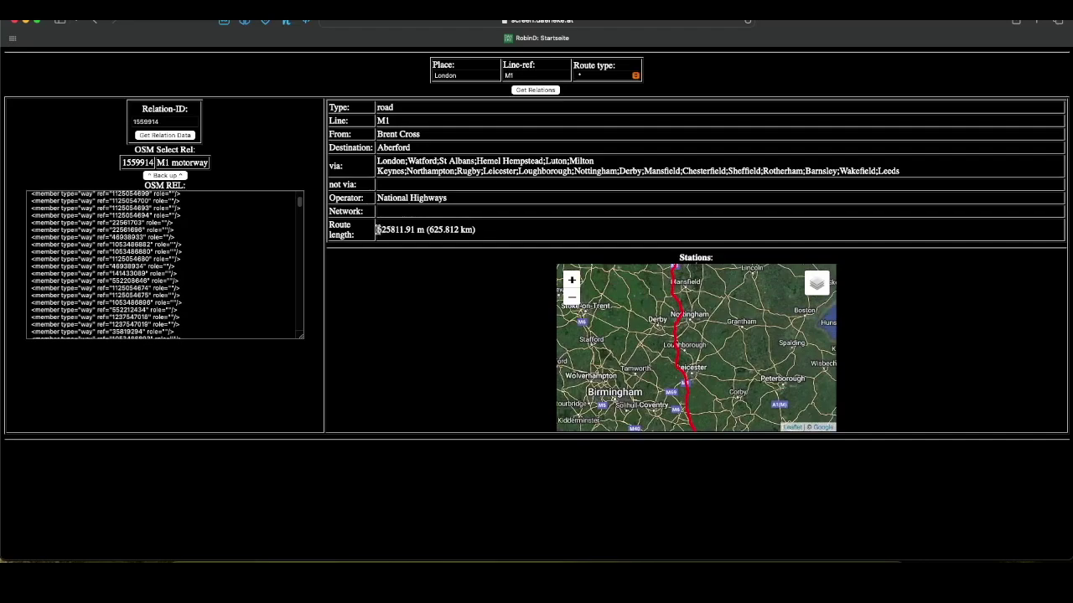
Examine the M1's route length and its course through England on the map, and view the available route types.
left_click_drag(379, 229, 417, 230)
left_click_drag(694, 277, 686, 300)
scroll(715, 373, "down", 2)
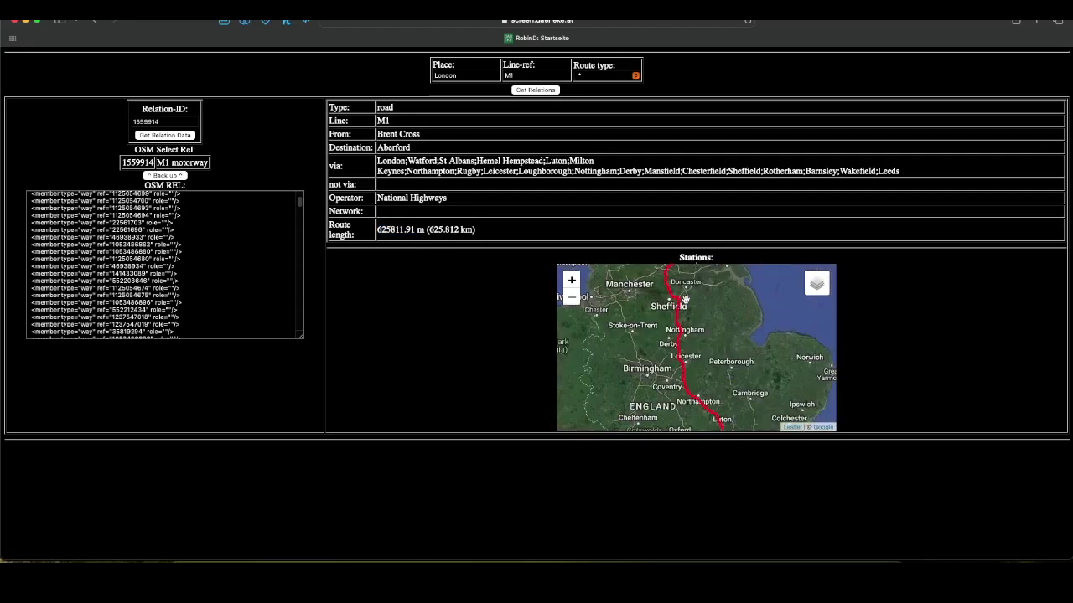
left_click(611, 77)
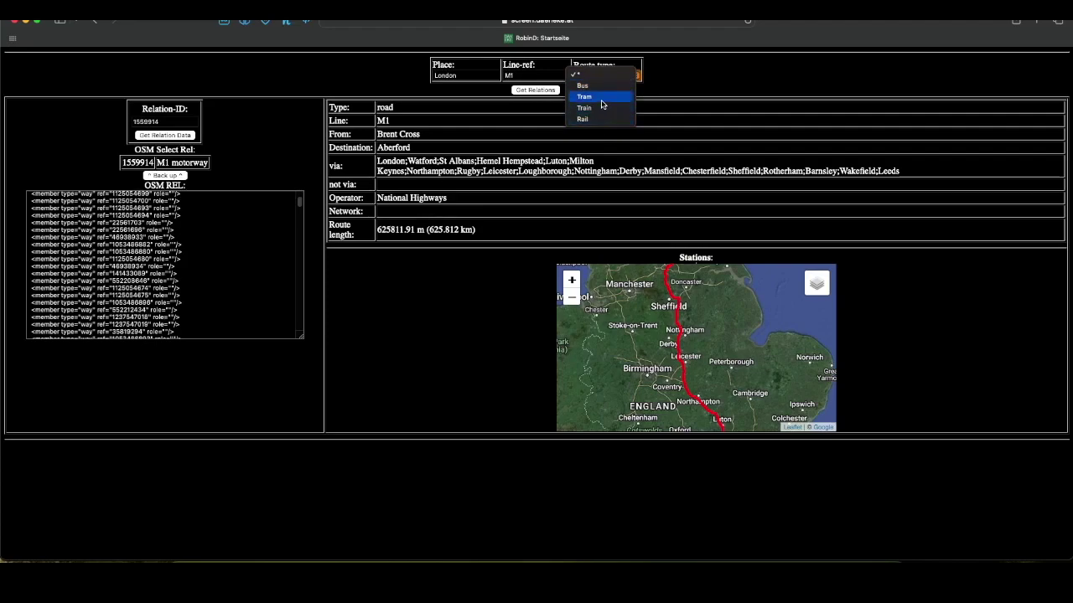
Return to the start page, open the SVG Route Drawer and get the relations for bus line 33A in Wien.
left_click_drag(94, 20, 136, 130)
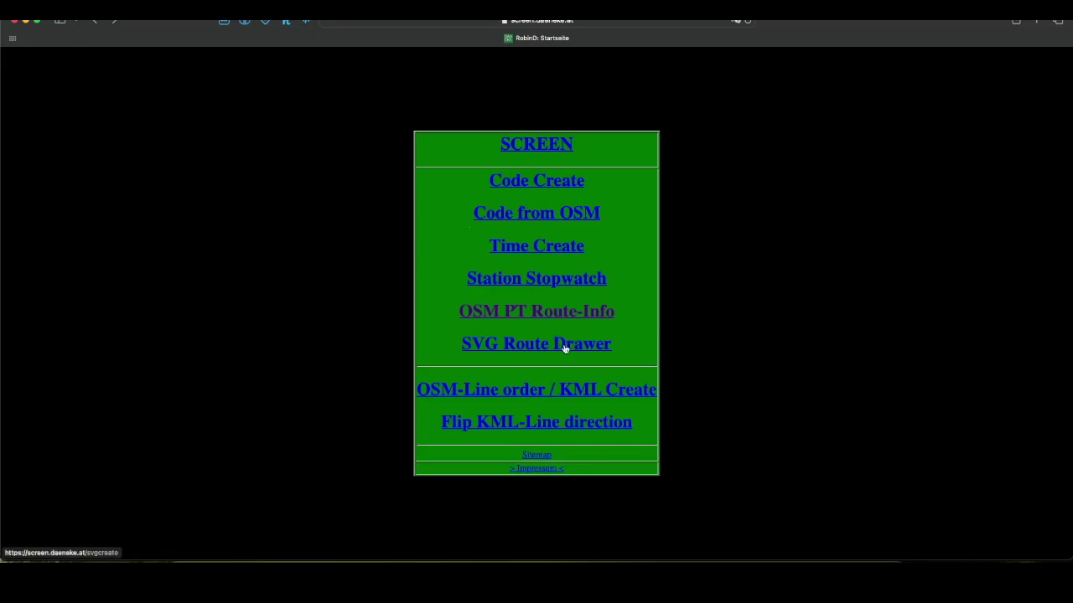
left_click(564, 345)
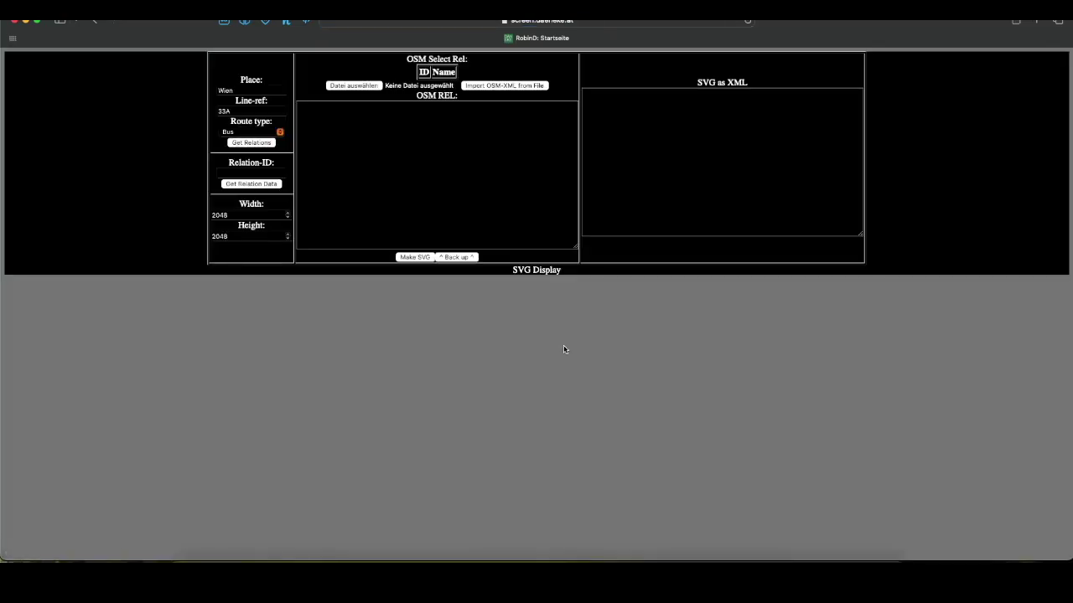
left_click(251, 144)
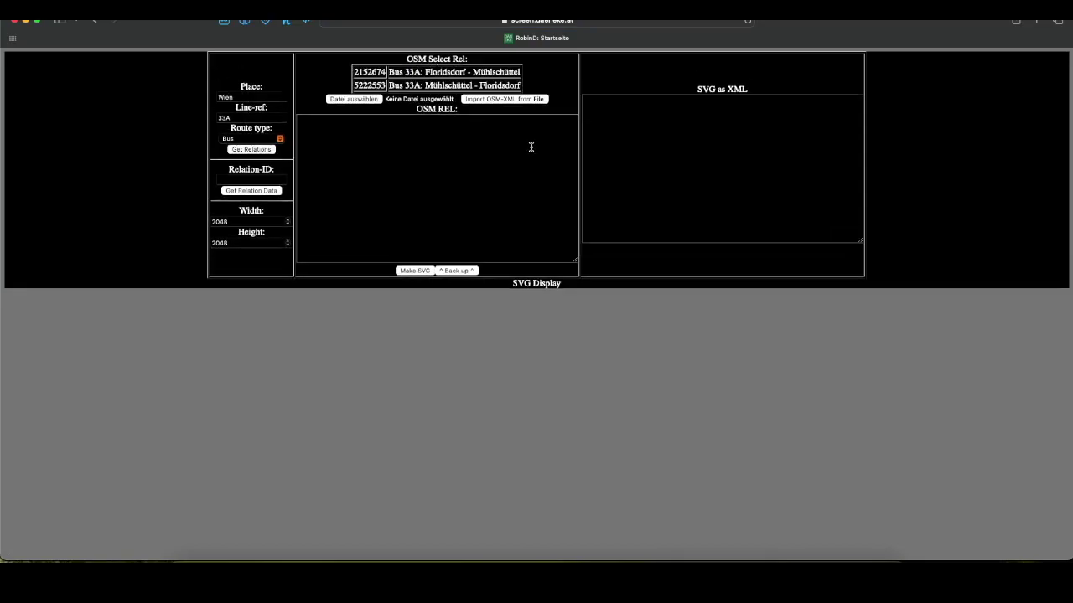
Load the relation data of Bus 33A: Mühlschüttel - Floridsdorf and review its source down to the closing tag.
left_click(427, 85)
left_click(256, 191)
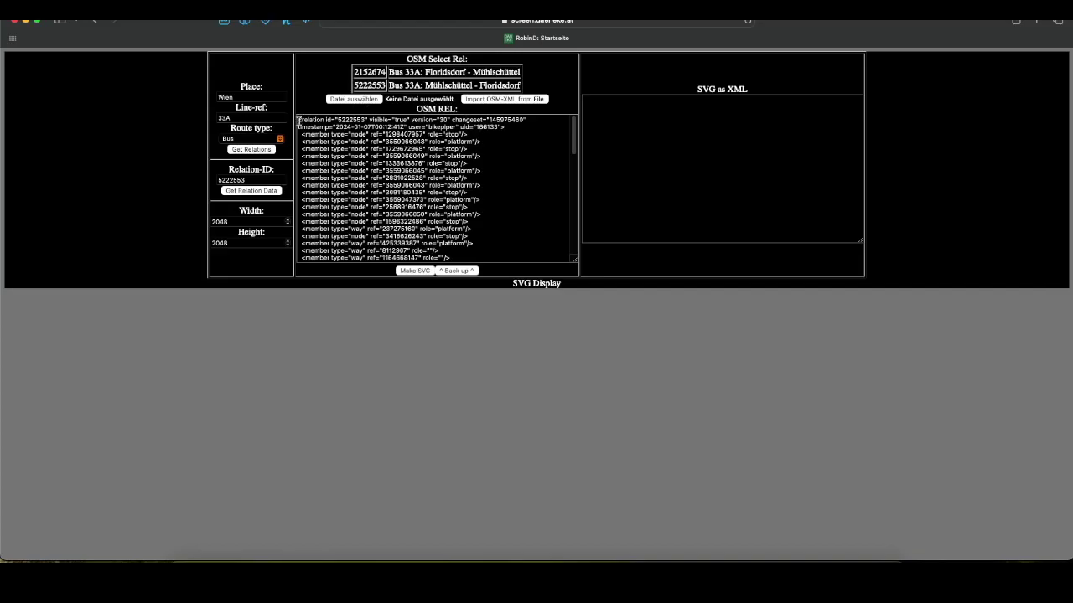
left_click_drag(297, 120, 328, 117)
left_click(331, 119)
scroll(389, 161, "down", 1)
scroll(390, 161, "down", 10)
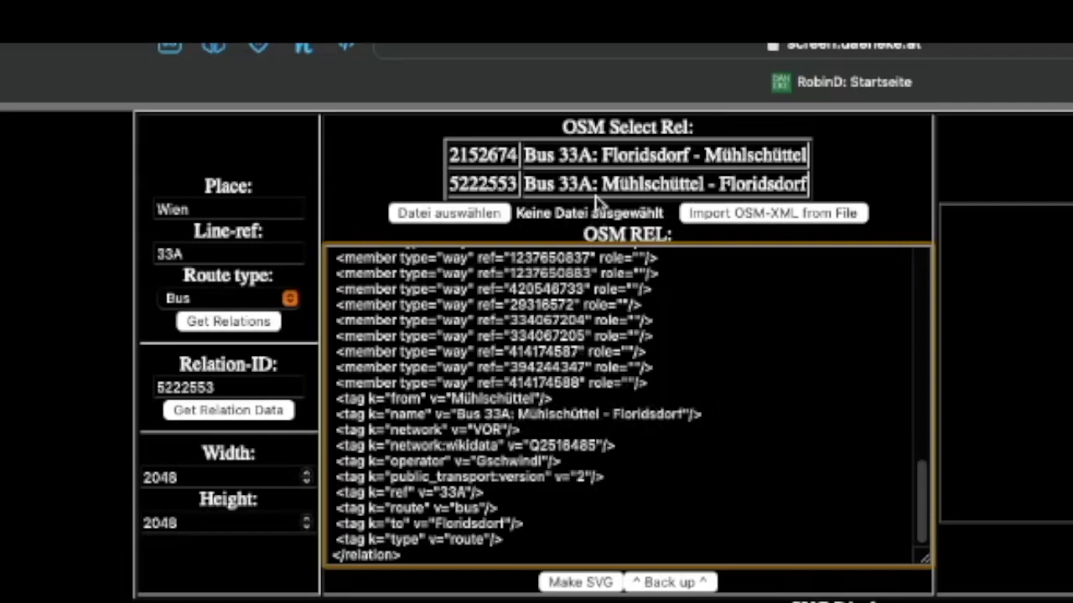
Add the relation data of Bus 33A: Floridsdorf - Mühlschüttel and check where it joins the first relation's source.
left_click(624, 153)
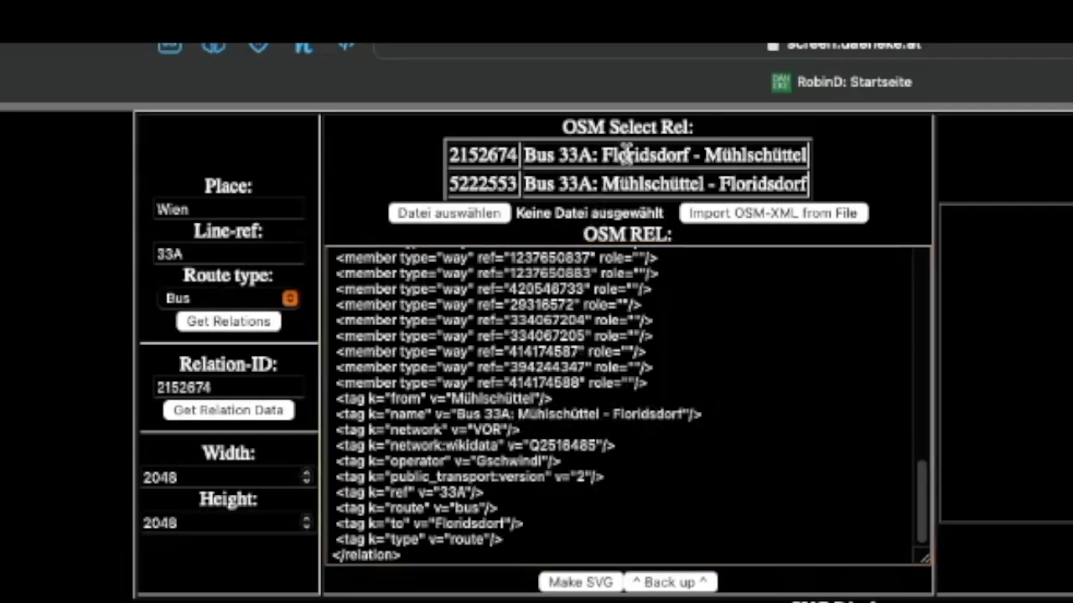
left_click(253, 410)
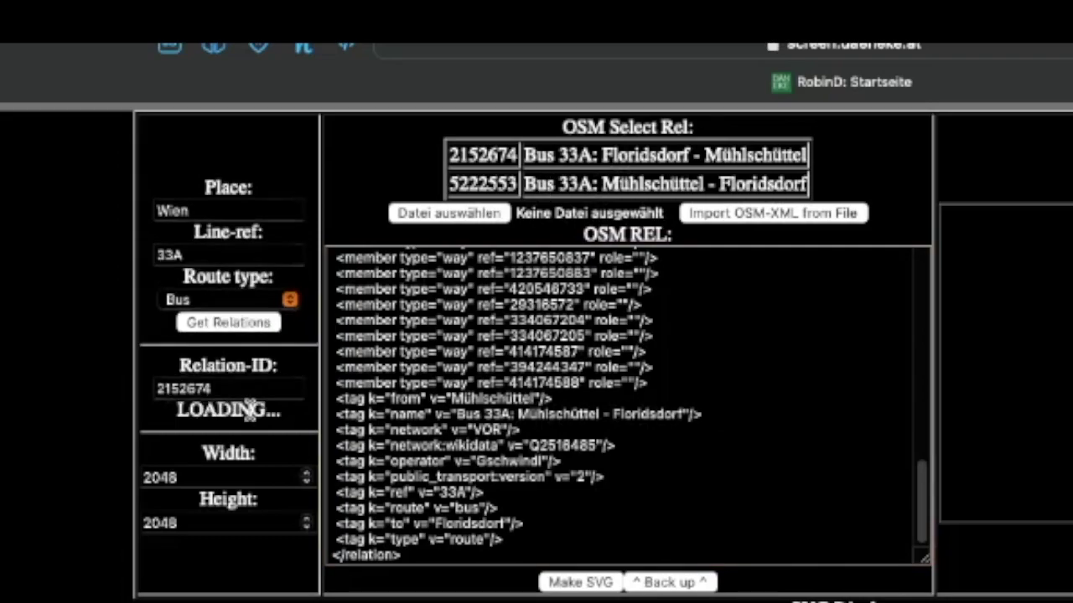
scroll(374, 424, "down", 3)
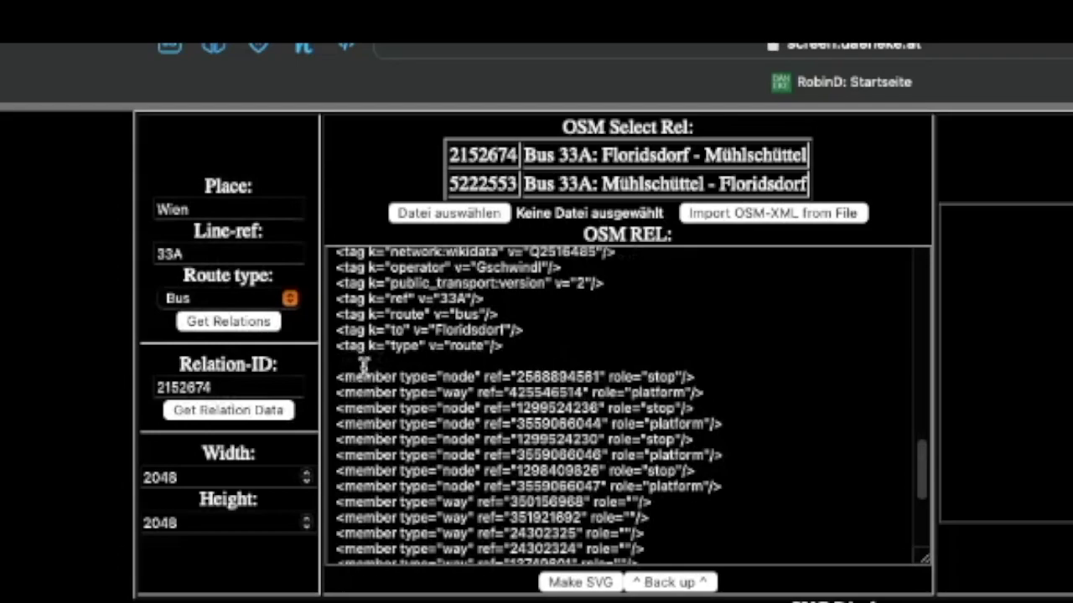
scroll(401, 362, "up", 1)
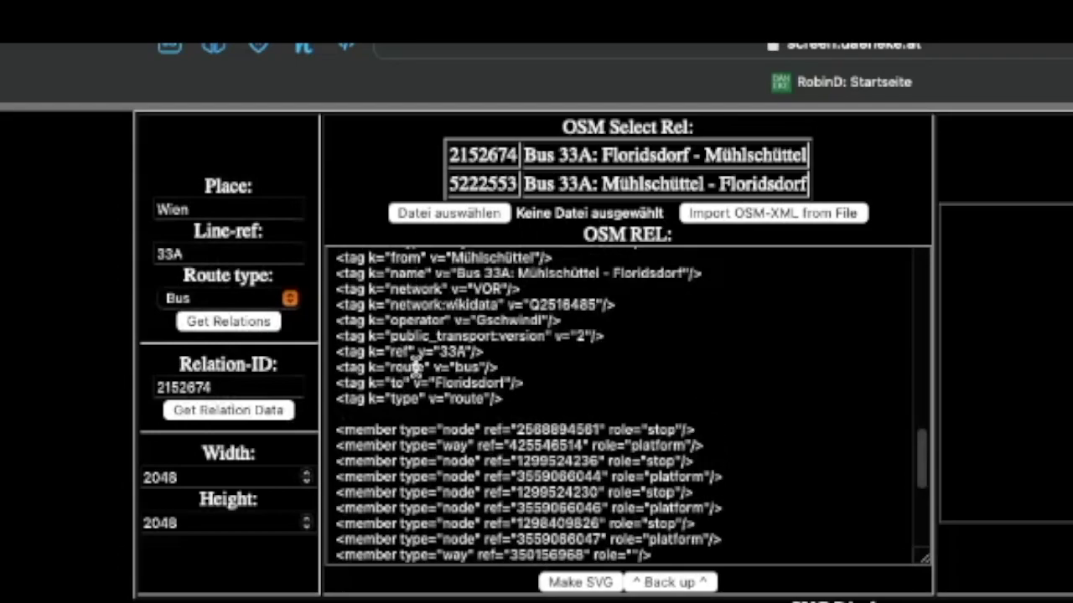
scroll(441, 438, "up", 1)
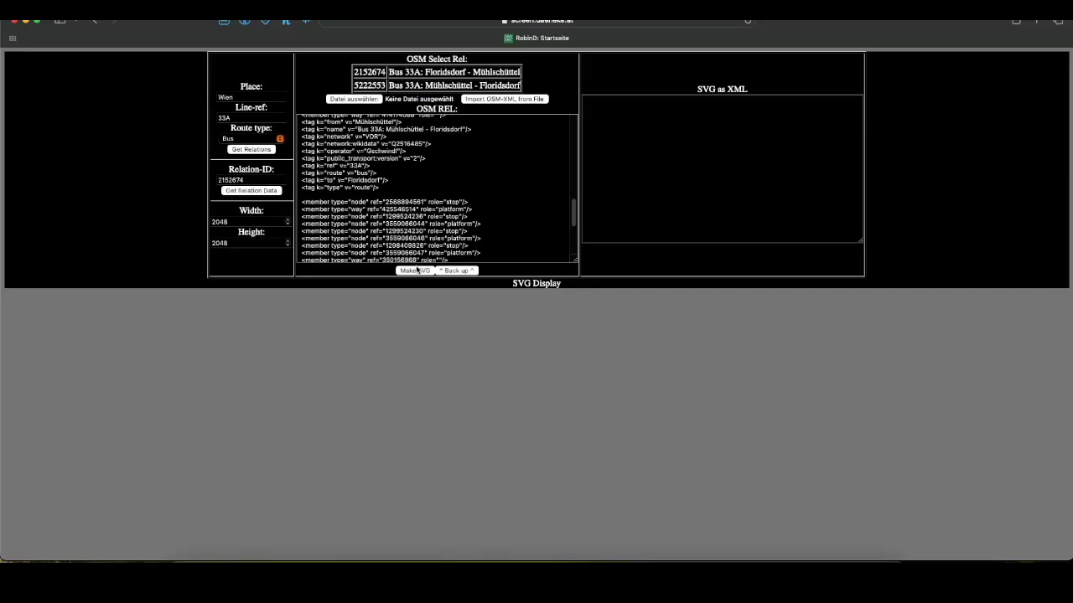
Generate the SVG from both 33A relations and review the added members meanwhile, highlighting the way with ref 350156968.
left_click(414, 271)
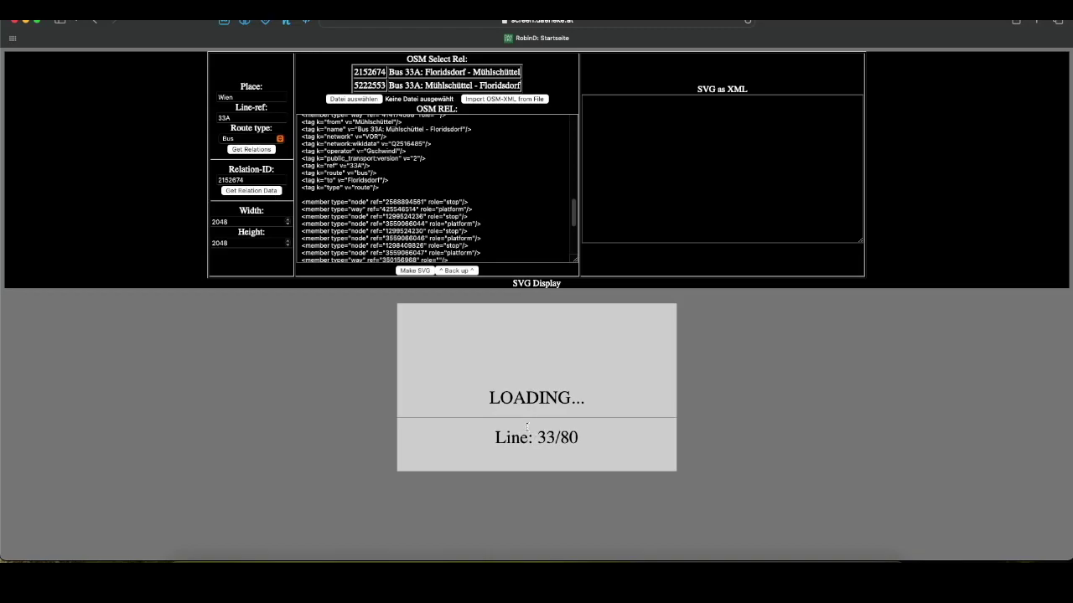
scroll(391, 211, "down", 2)
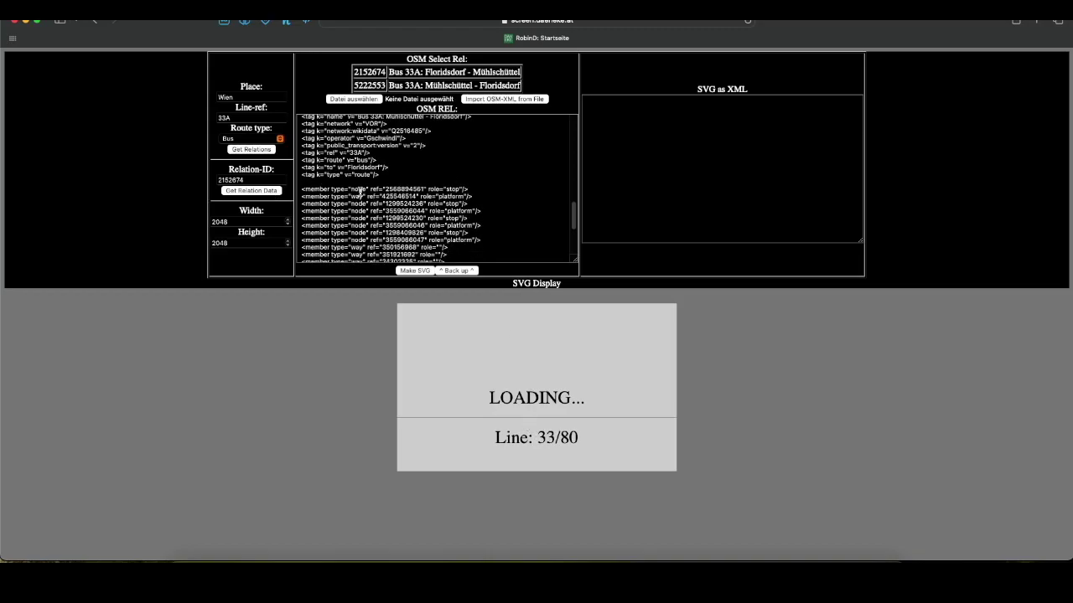
scroll(392, 212, "down", 5)
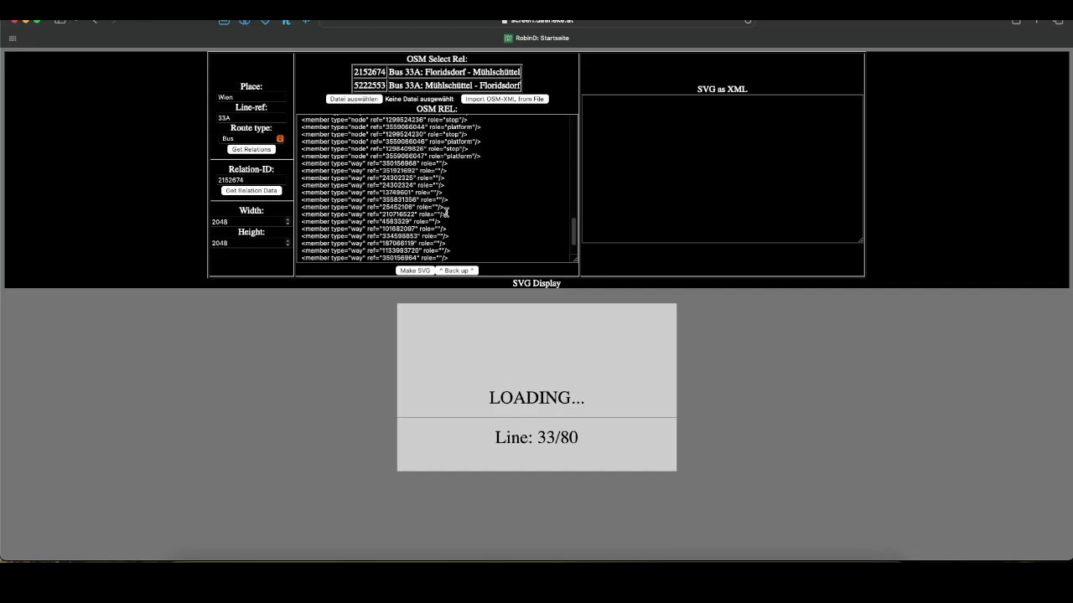
scroll(444, 212, "down", 3)
scroll(427, 161, "up", 2)
scroll(430, 171, "up", 2)
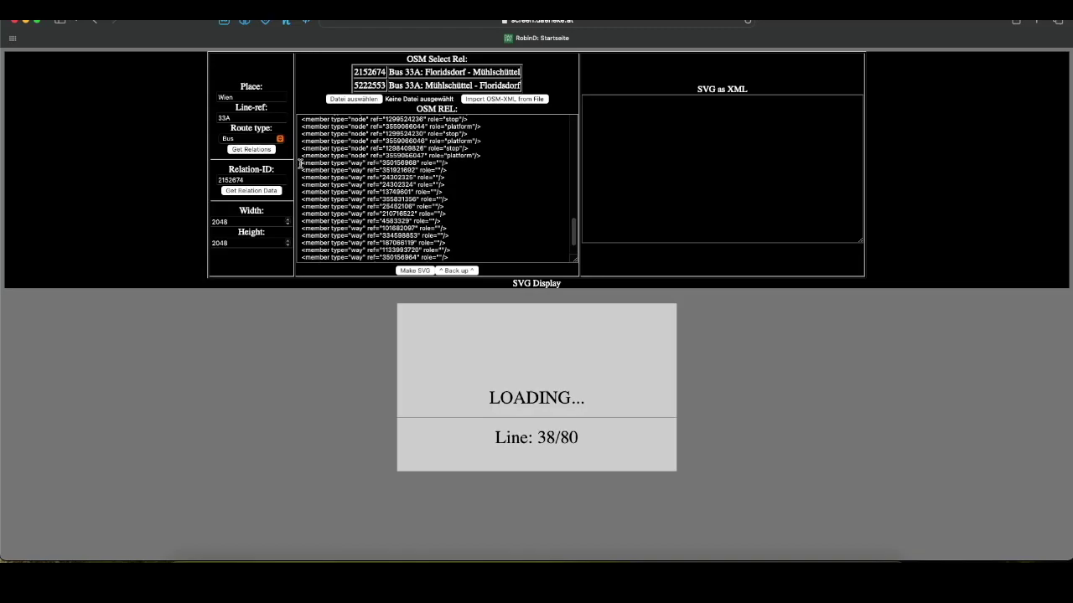
left_click_drag(299, 164, 451, 164)
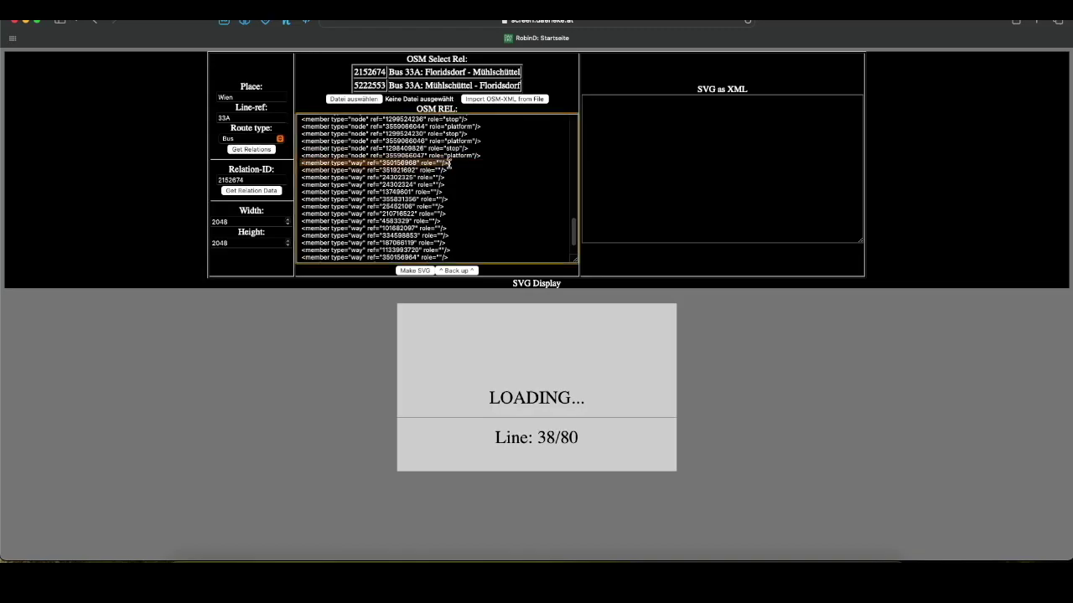
left_click(438, 163)
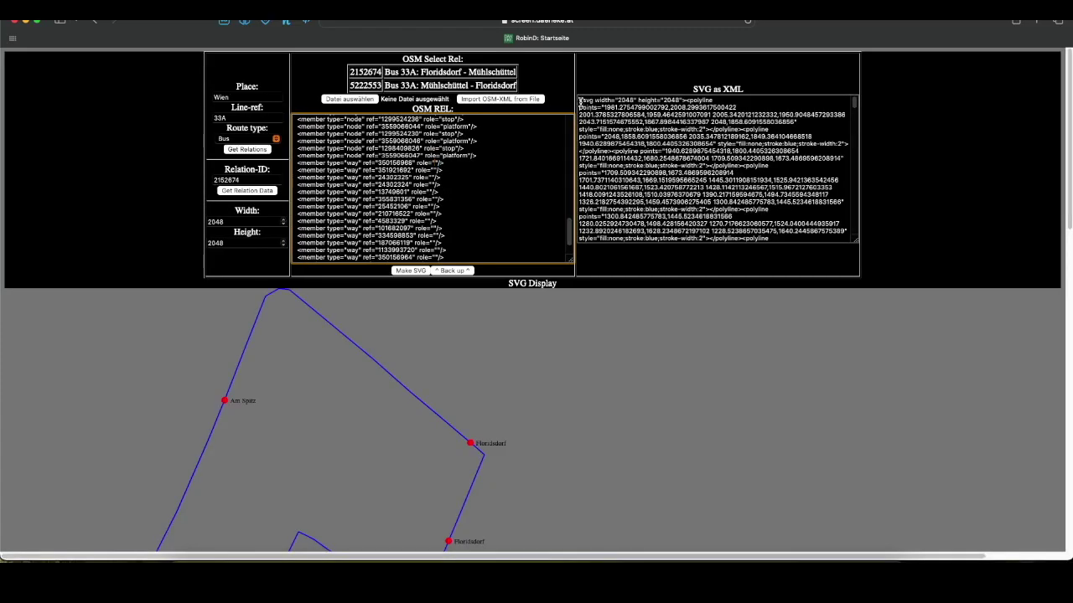
Select the whole generated SVG code and look over the drawn 33A route with its stops from Floridsdorf to Mühlschüttel.
left_click_drag(578, 100, 794, 347)
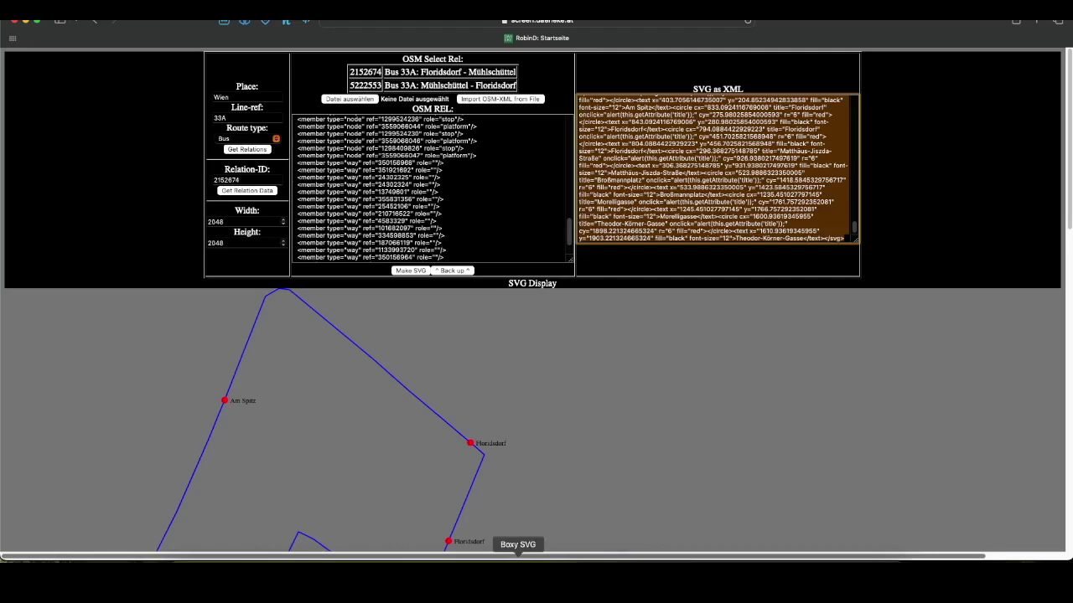
scroll(493, 385, "down", 1)
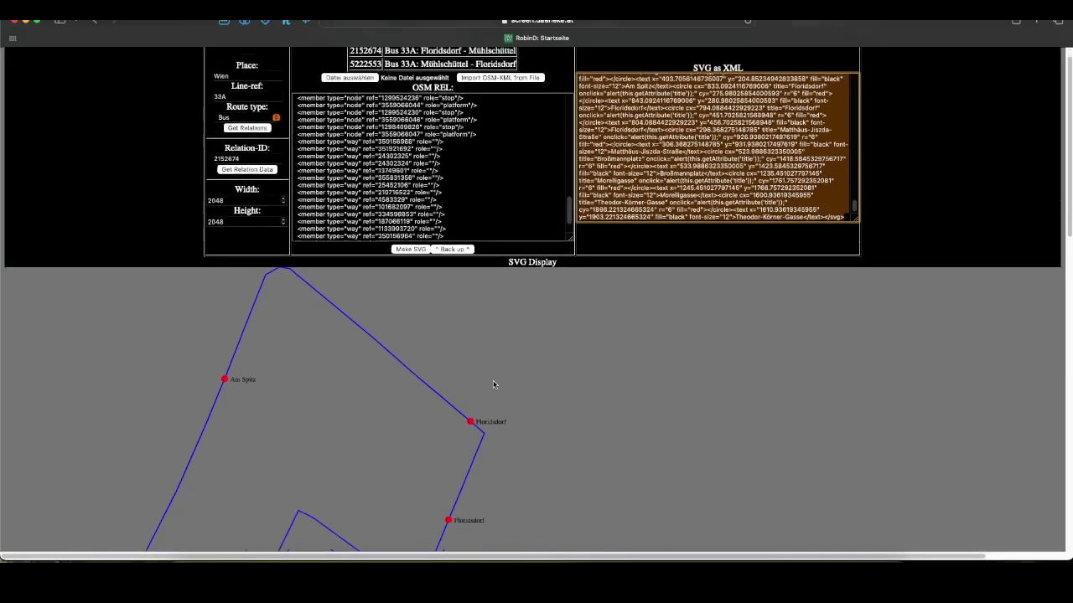
scroll(493, 384, "down", 10)
scroll(136, 226, "down", 5)
scroll(251, 366, "down", 1)
scroll(652, 471, "down", 5)
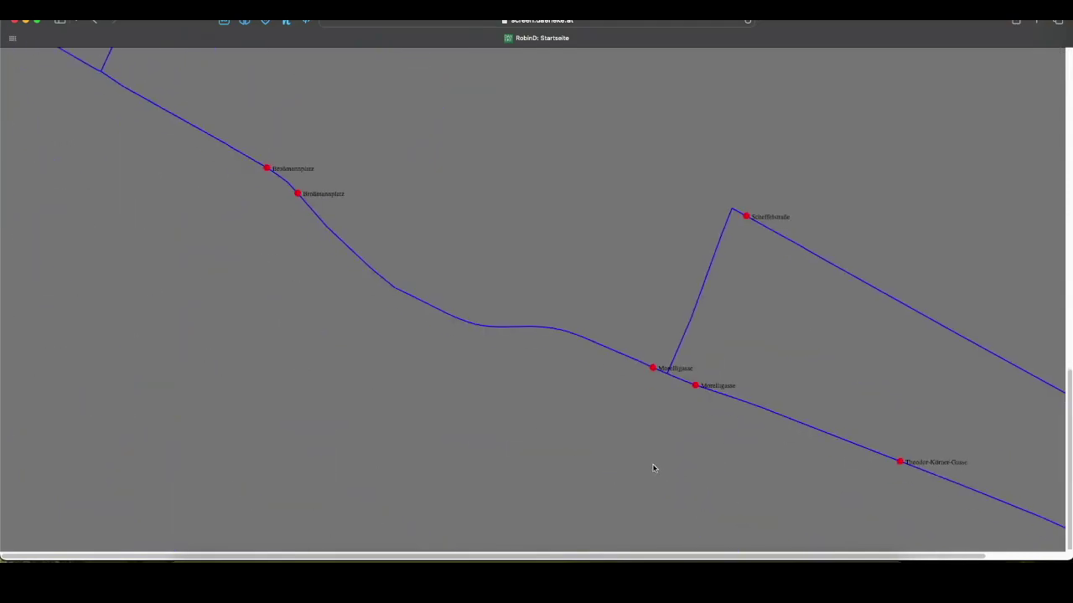
scroll(625, 462, "right", 3)
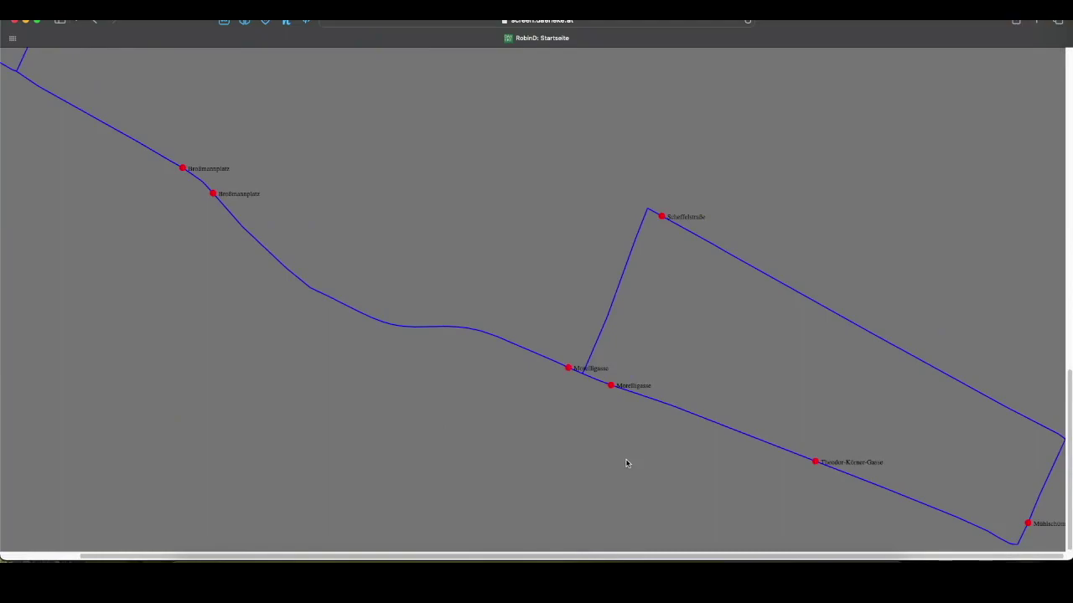
scroll(620, 461, "up", 3)
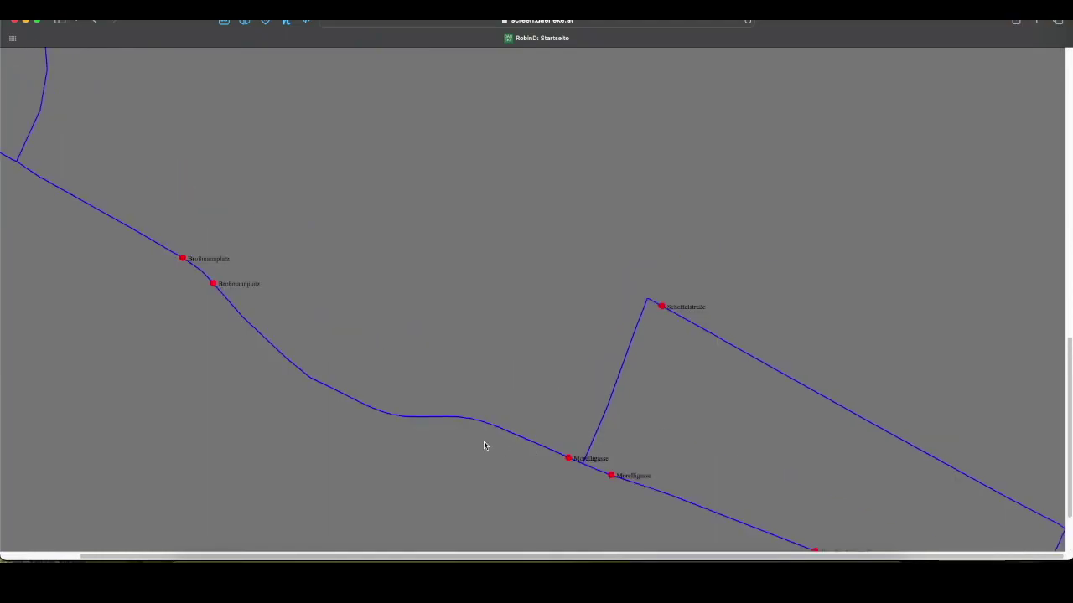
scroll(484, 445, "left", 3)
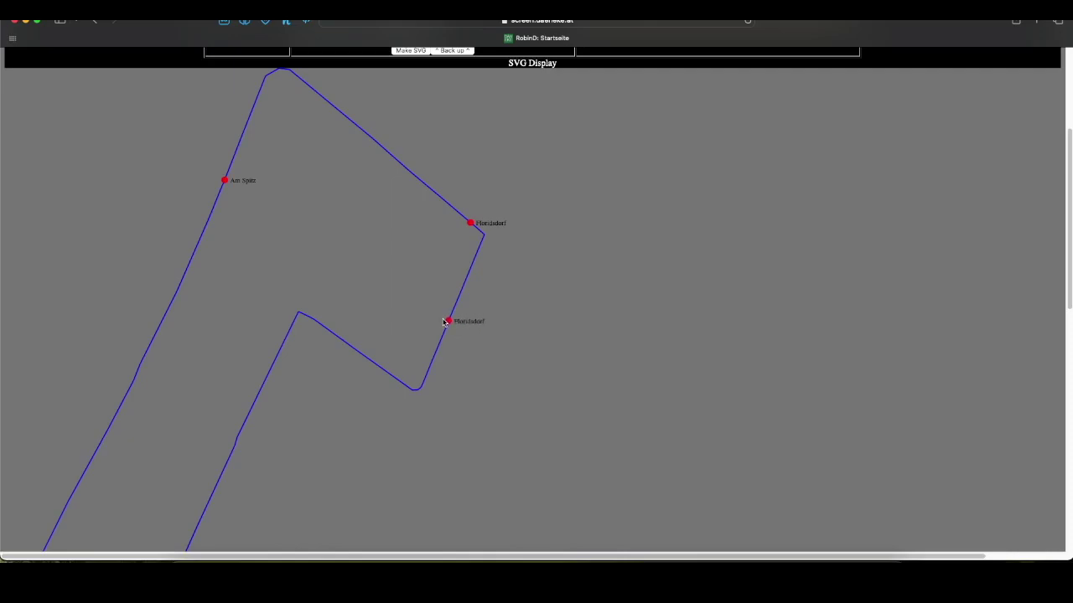
scroll(448, 325, "up", 5)
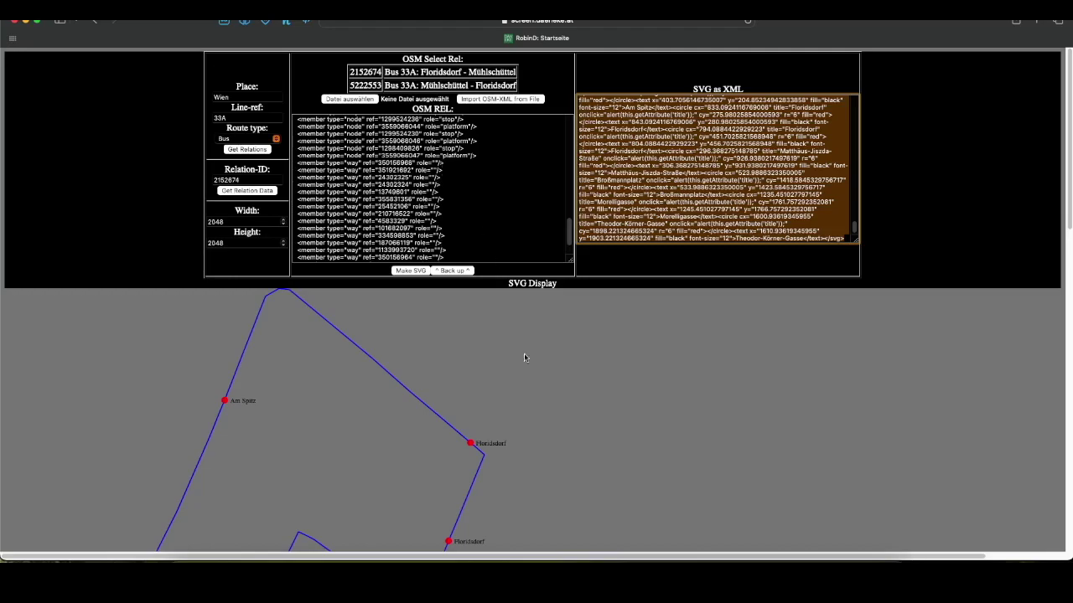
Compare the relation source with the drawing at the Floridsdorf stops and trace both directions past Broßmannplatz and Morelligasse.
scroll(524, 359, "down", 3)
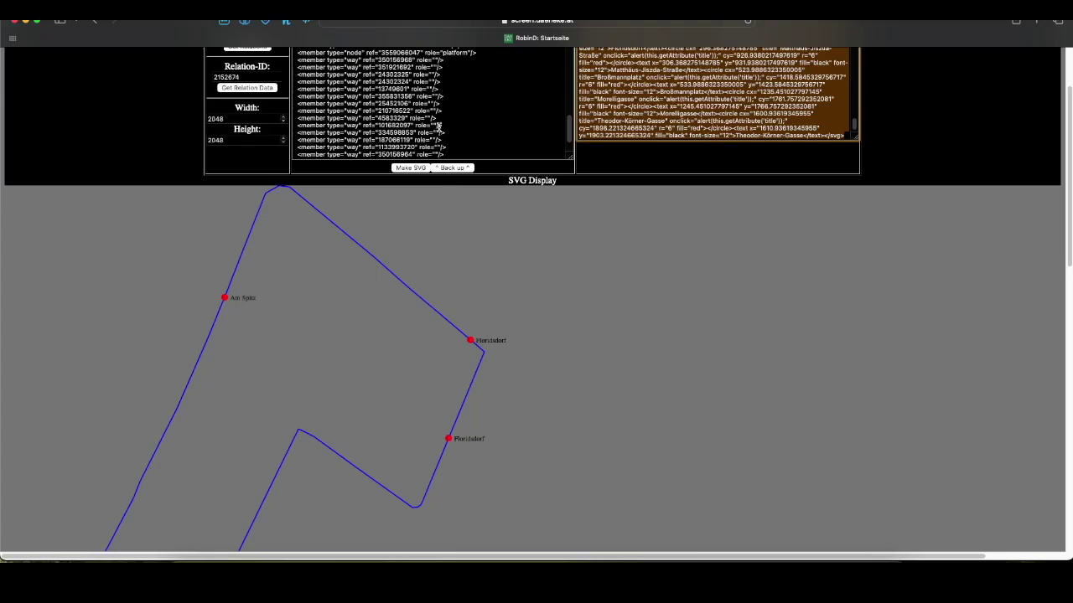
scroll(438, 126, "up", 3)
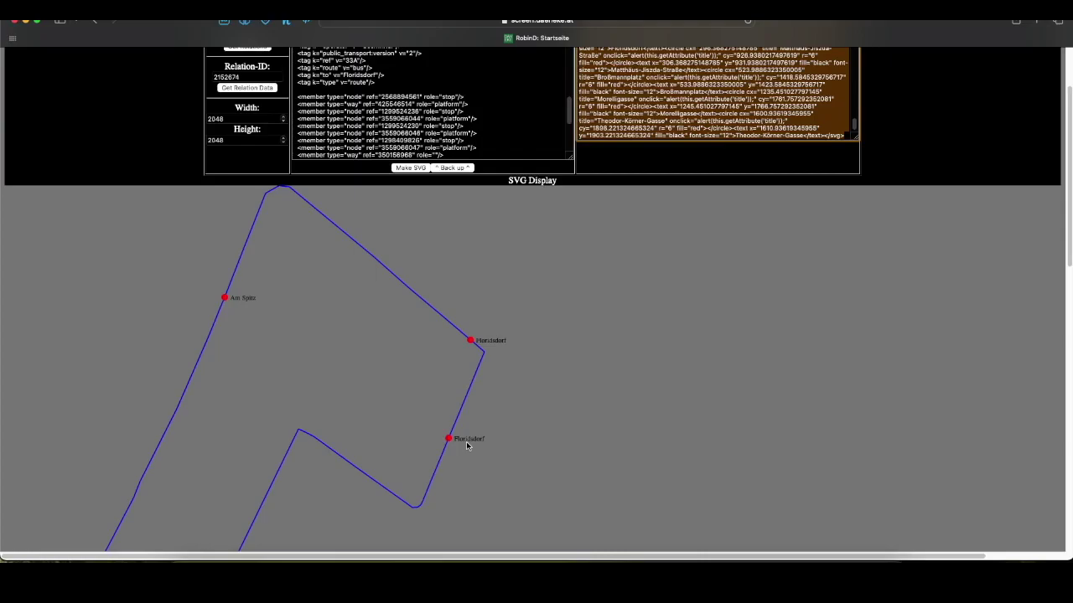
scroll(411, 423, "up", 1)
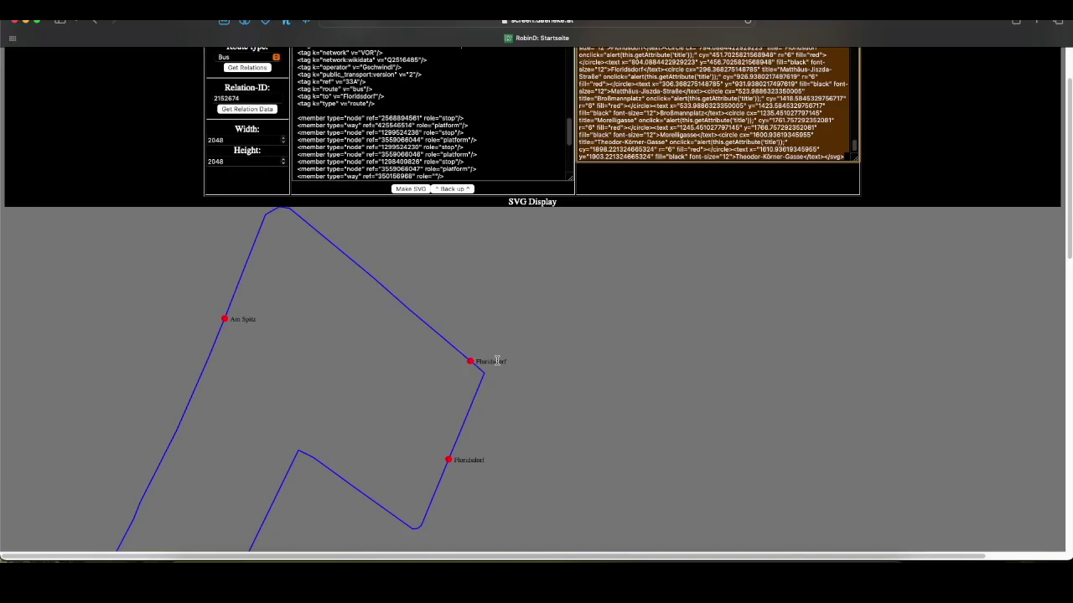
scroll(543, 363, "down", 3)
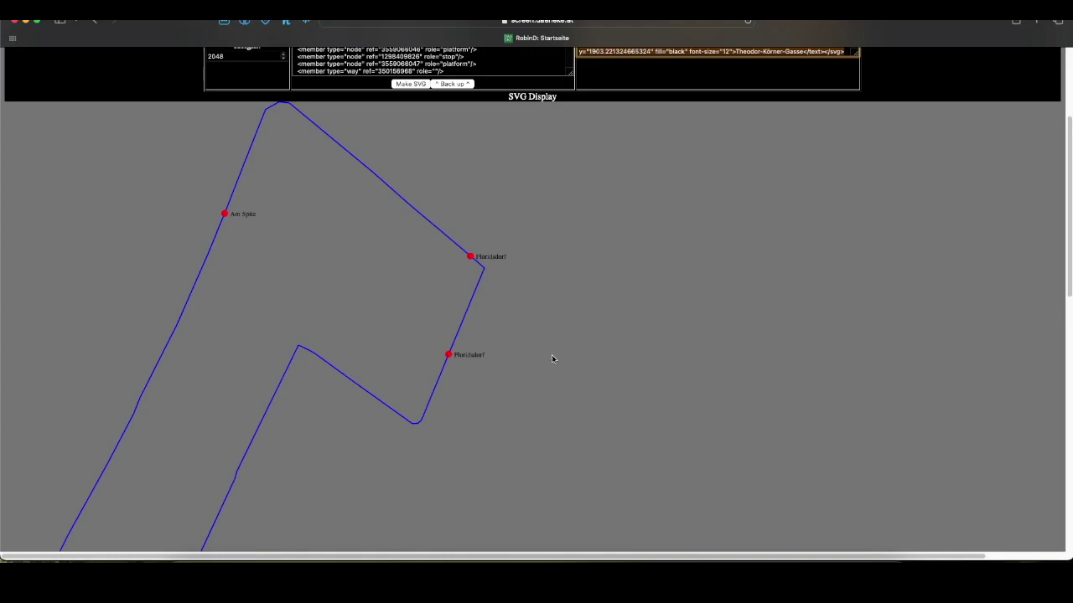
scroll(553, 354, "down", 10)
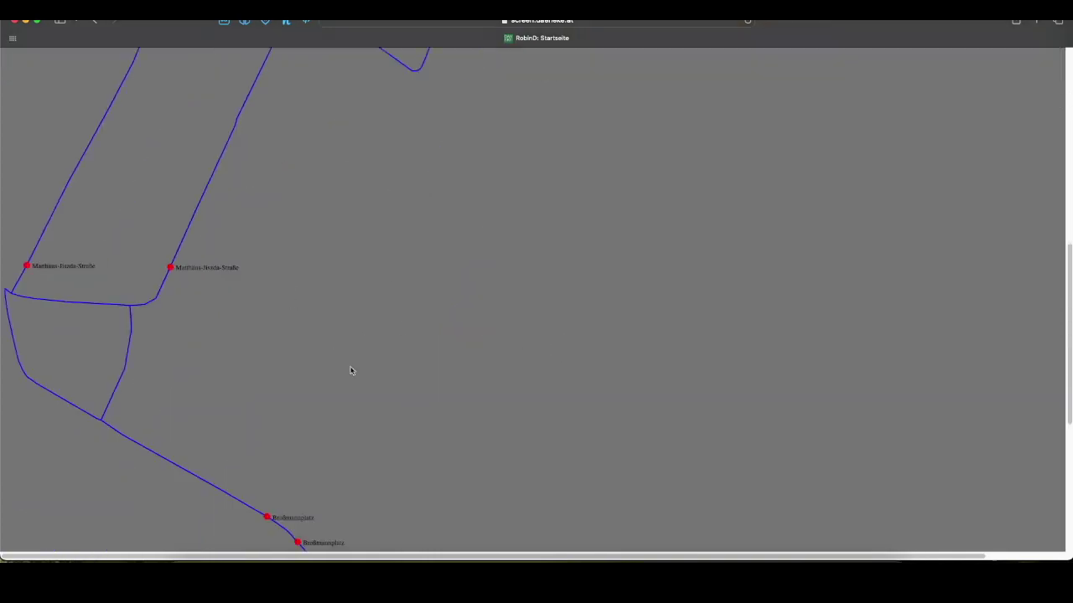
scroll(352, 371, "down", 5)
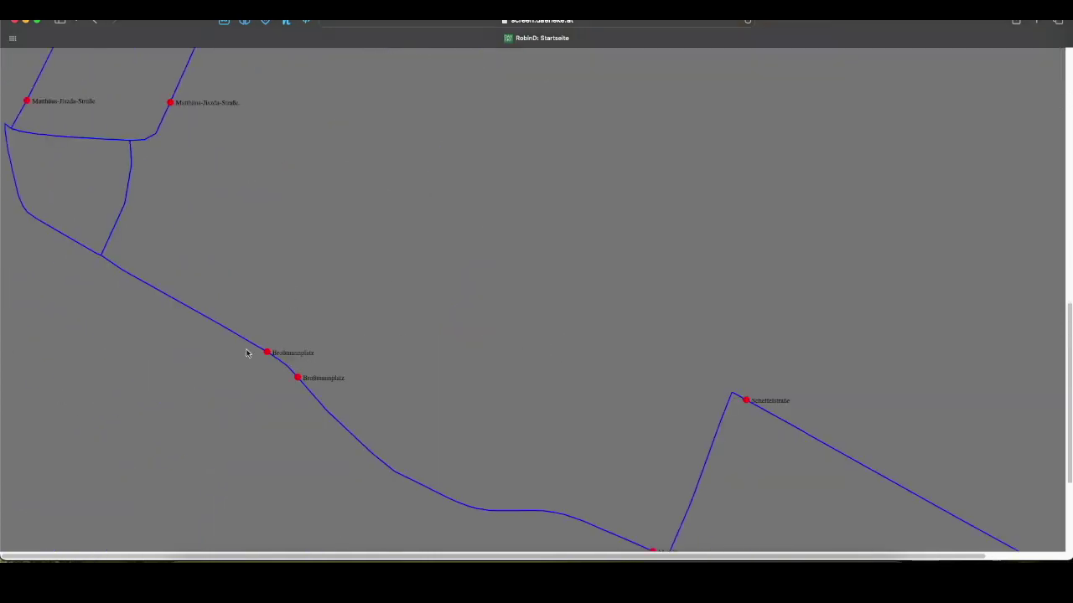
scroll(620, 512, "down", 3)
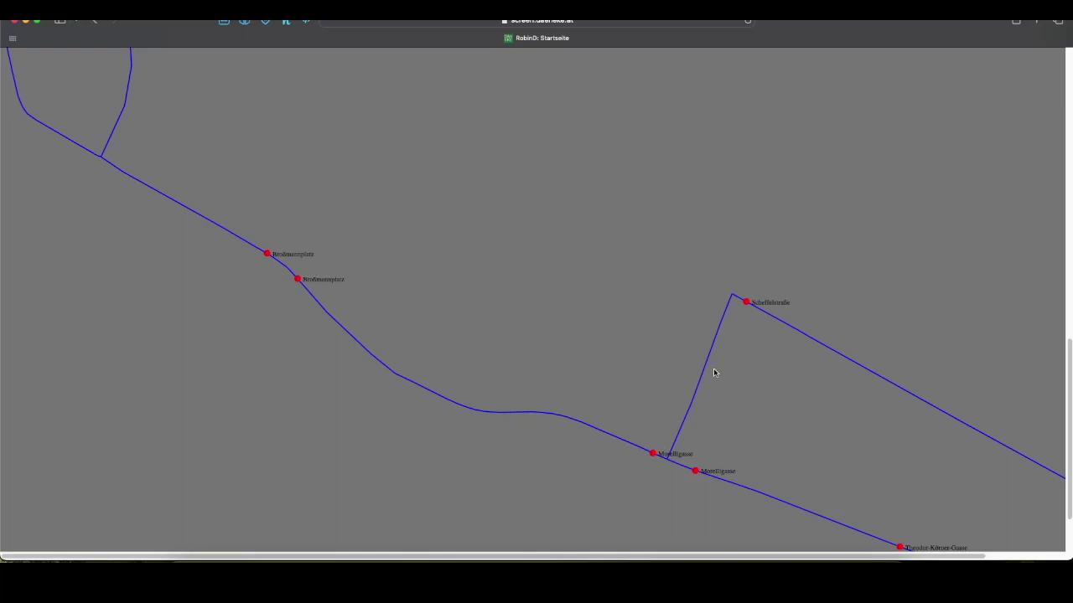
scroll(714, 371, "down", 3)
scroll(695, 386, "up", 10)
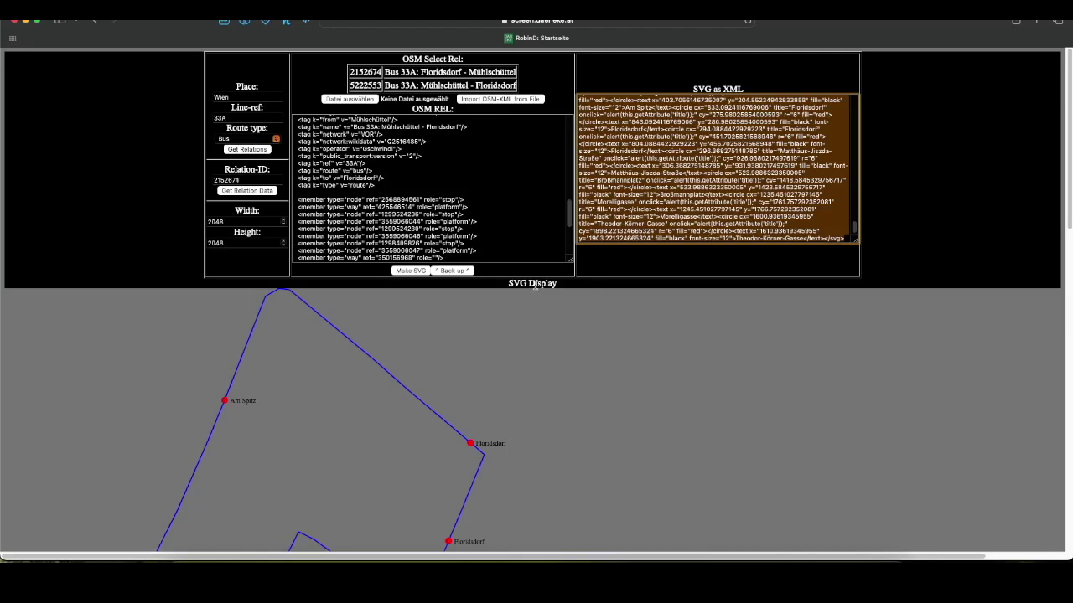
Return to the start page and open the OSM-Line order / KML Create tool.
right_click(96, 23)
key("super+bracketleft")
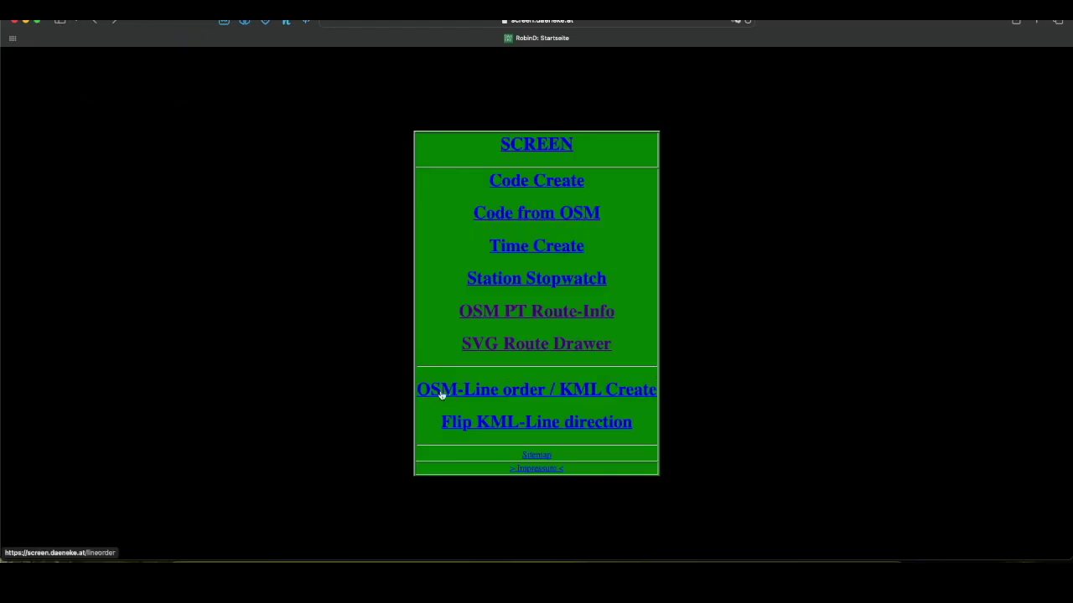
left_click(629, 394)
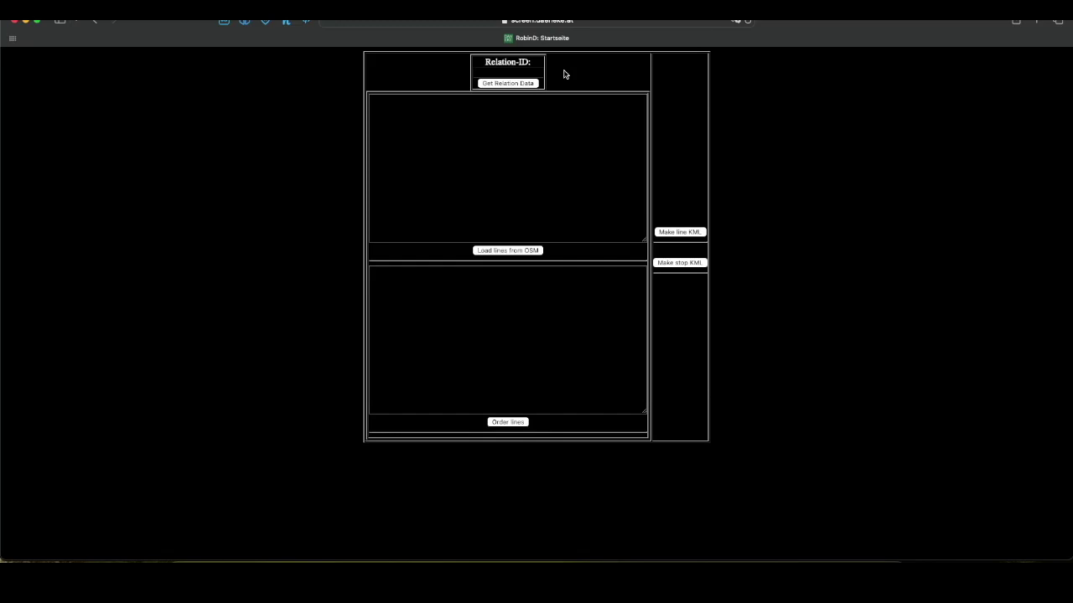
Open the OpenStreetMap website in a new browser tab alongside the KML tool.
right_click(551, 40)
key("Escape")
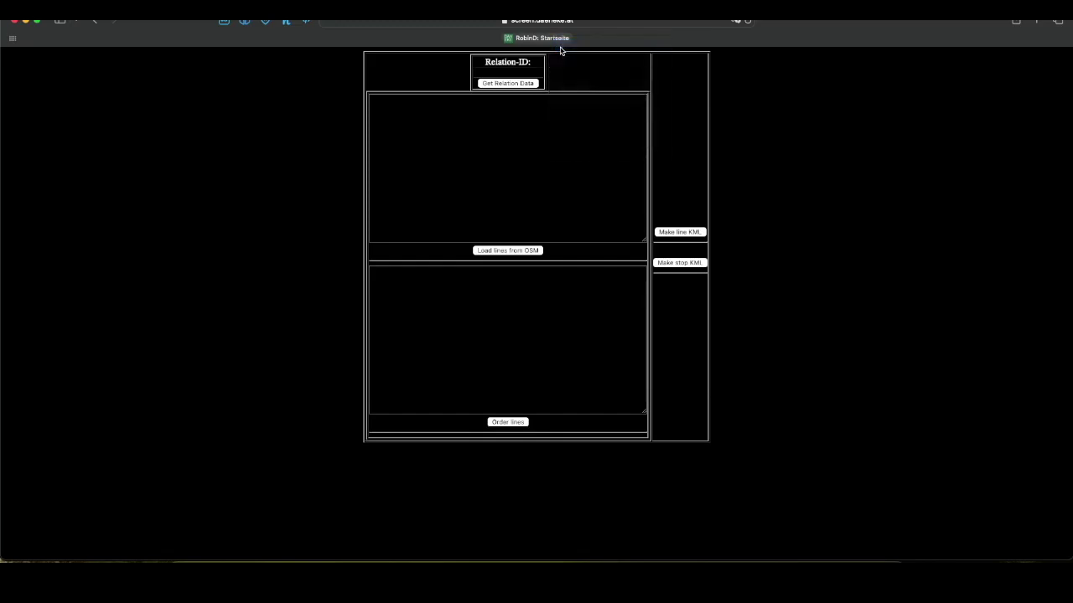
left_click(780, 55)
left_click(621, 110)
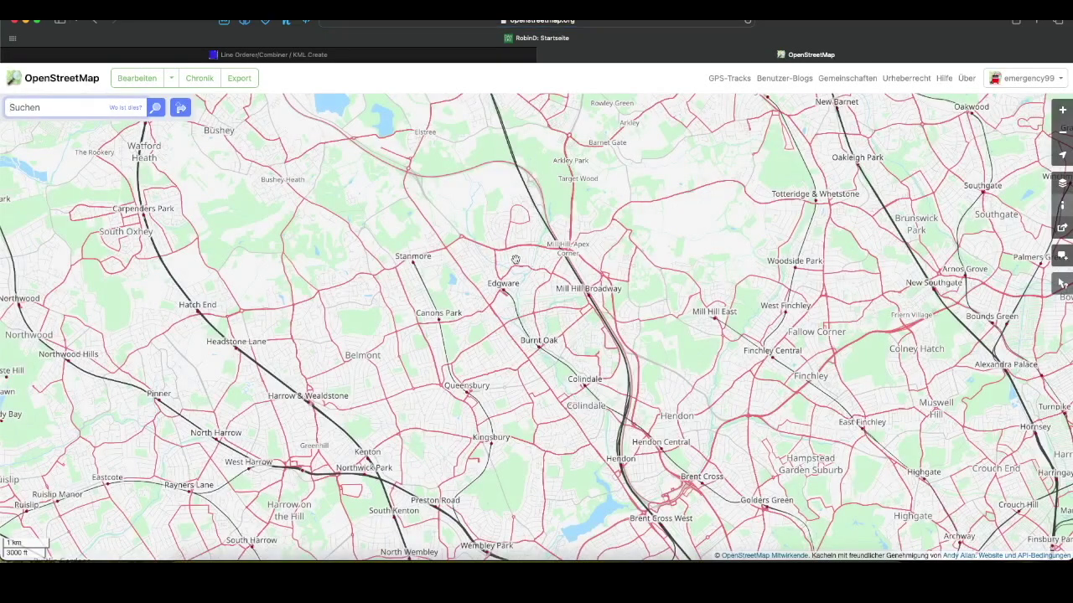
Query the map objects on Watford By-pass near Edgwarebury Lane and open the relation London Buses route N113 → Trafalgar Square.
scroll(518, 260, "up", 10)
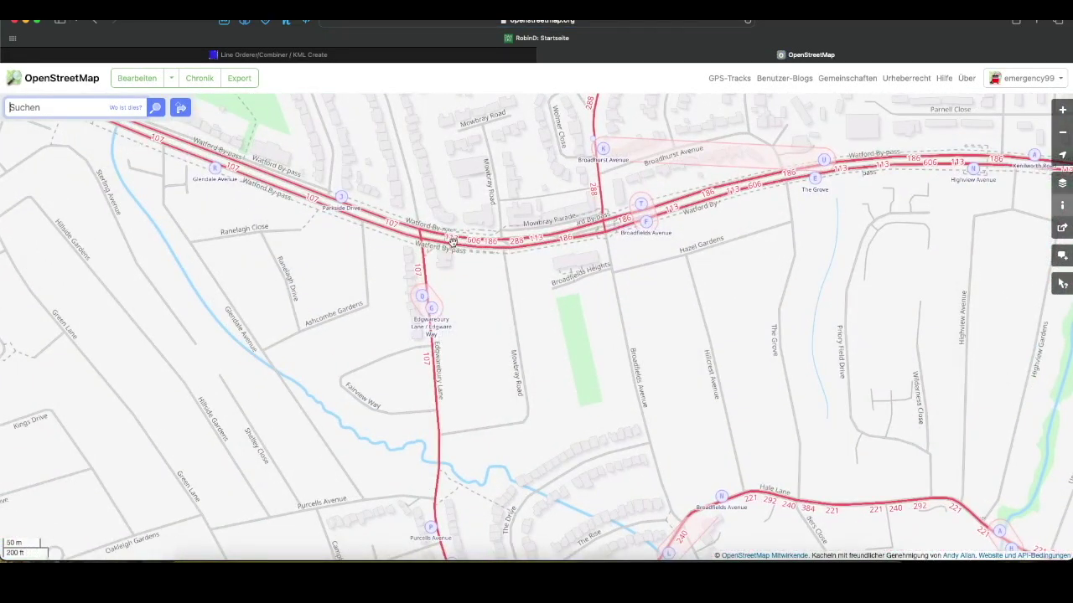
right_click(453, 241)
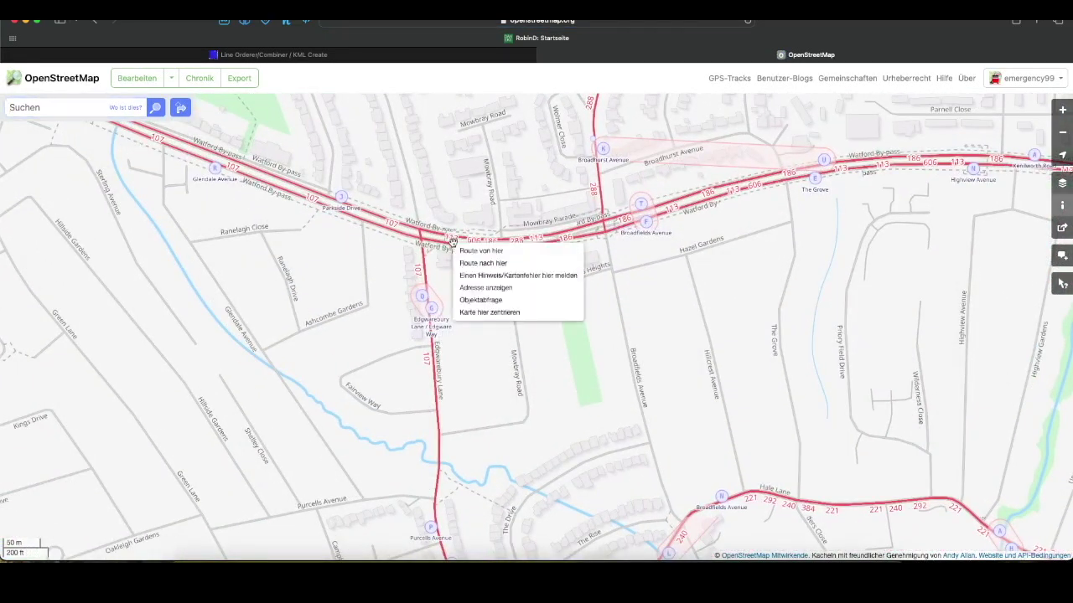
left_click(484, 300)
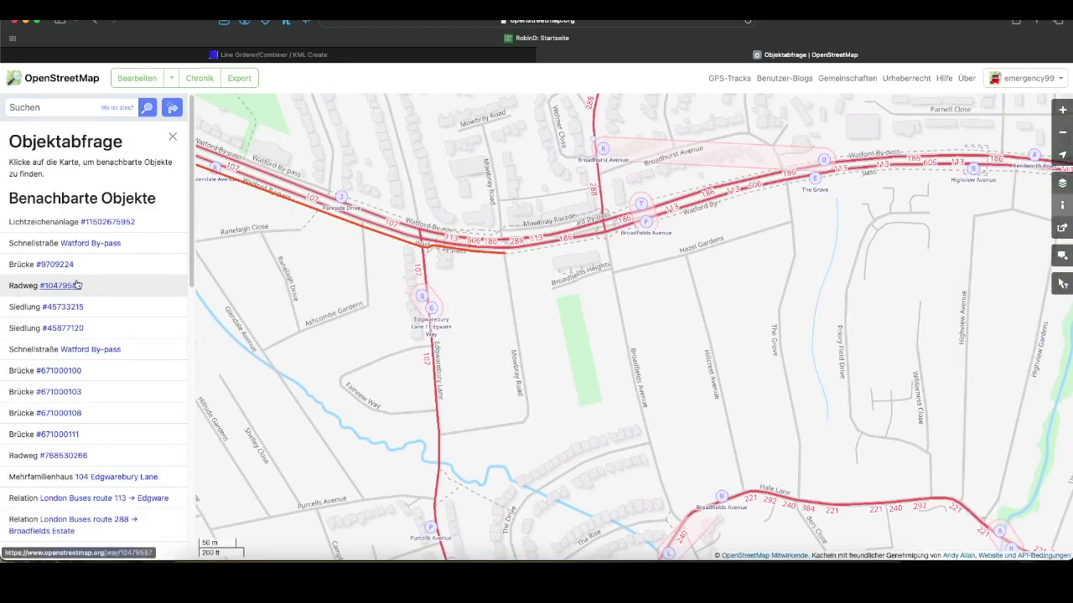
scroll(125, 272, "down", 2)
scroll(124, 272, "down", 3)
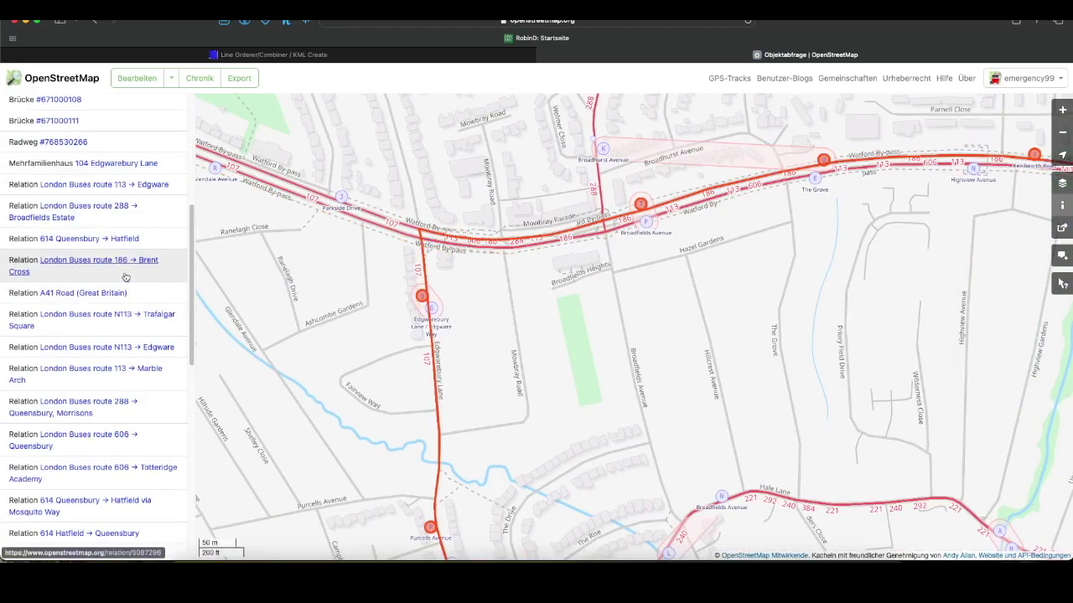
left_click(126, 317)
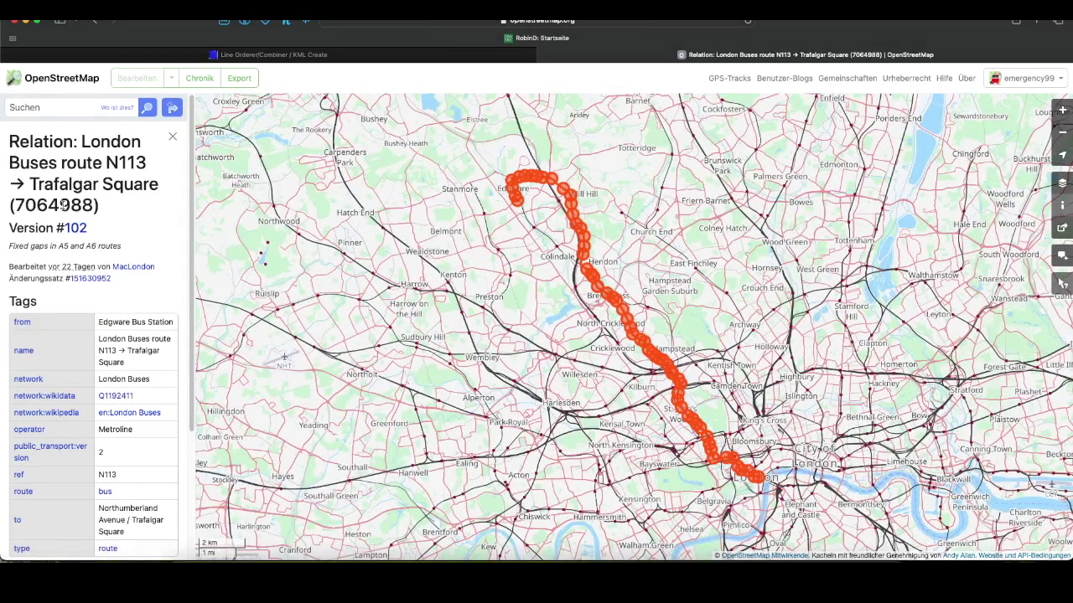
Copy relation ID 7064988 into the Line Orderer/Combiner tool and get its relation data.
double_click(61, 205)
key("ctrl+c")
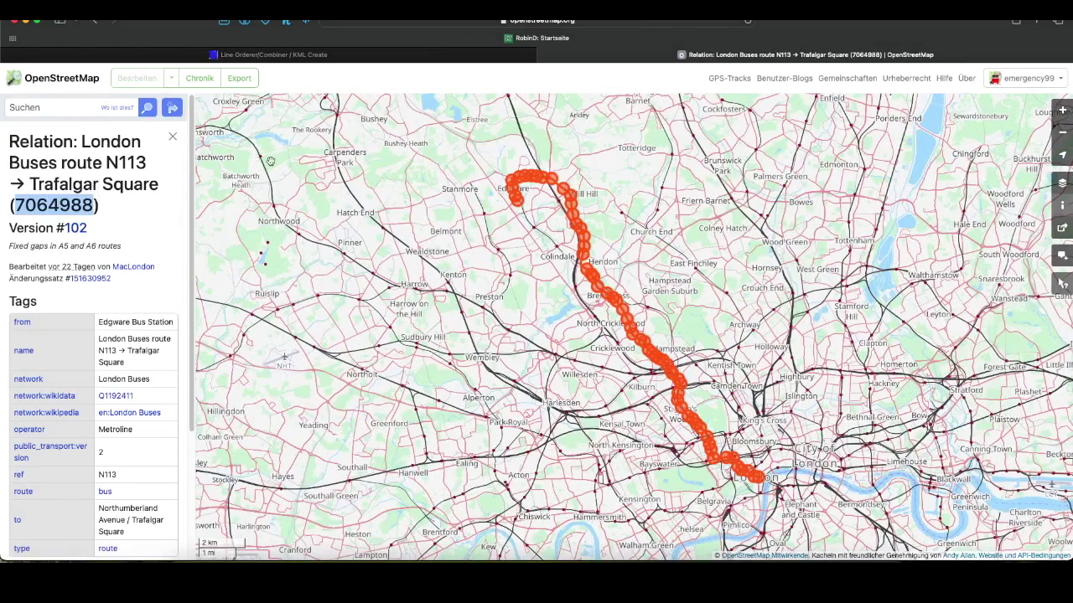
left_click(335, 55)
left_click(493, 87)
key("ctrl+v")
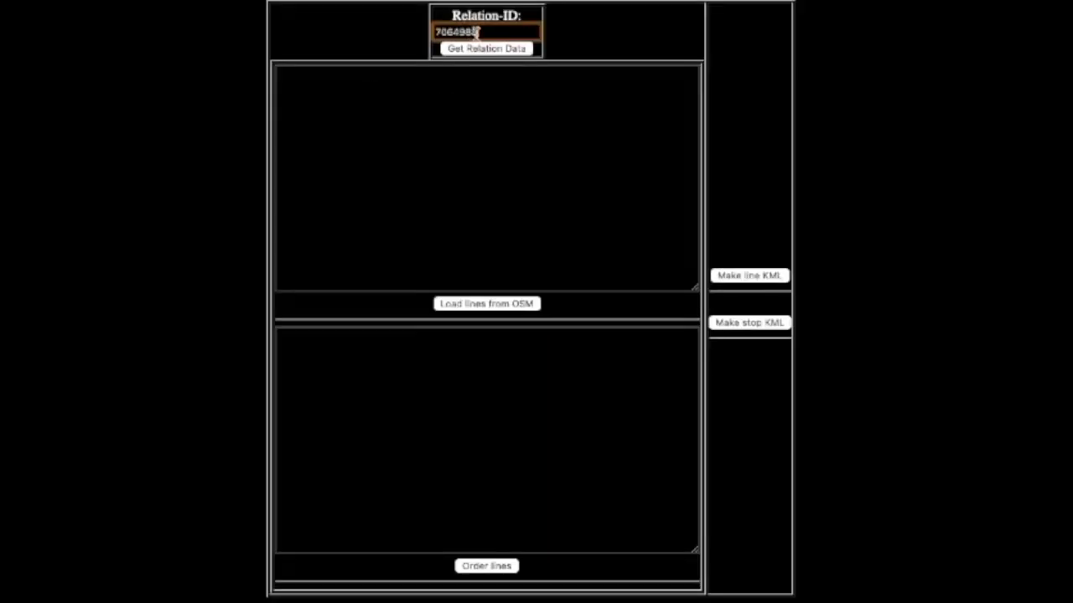
left_click(485, 50)
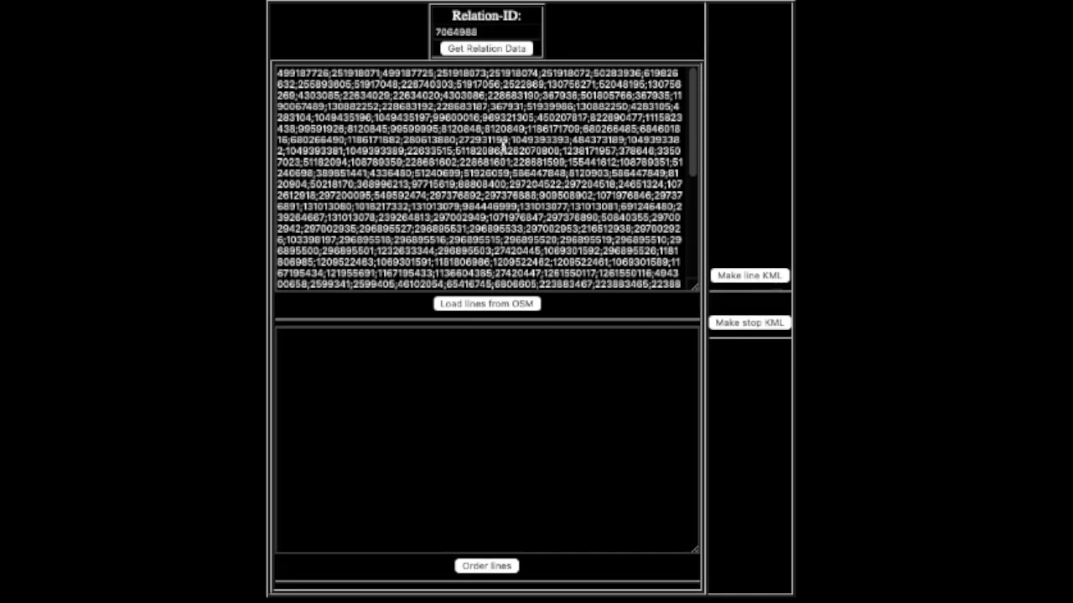
Load the coordinates of the listed ways from OSM and order the resulting lines.
left_click(505, 306)
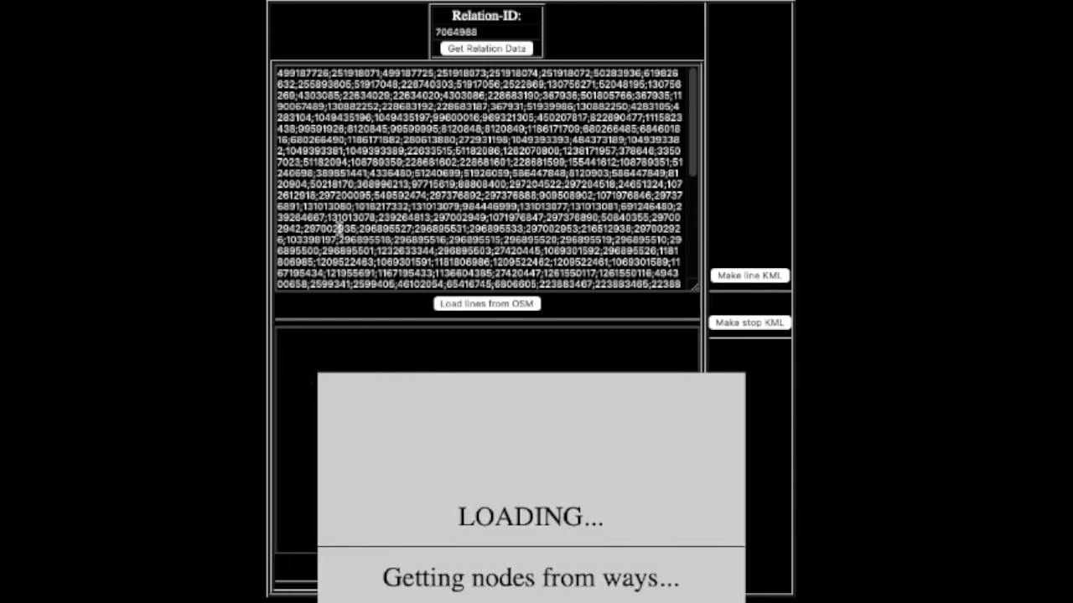
scroll(339, 229, "down", 5)
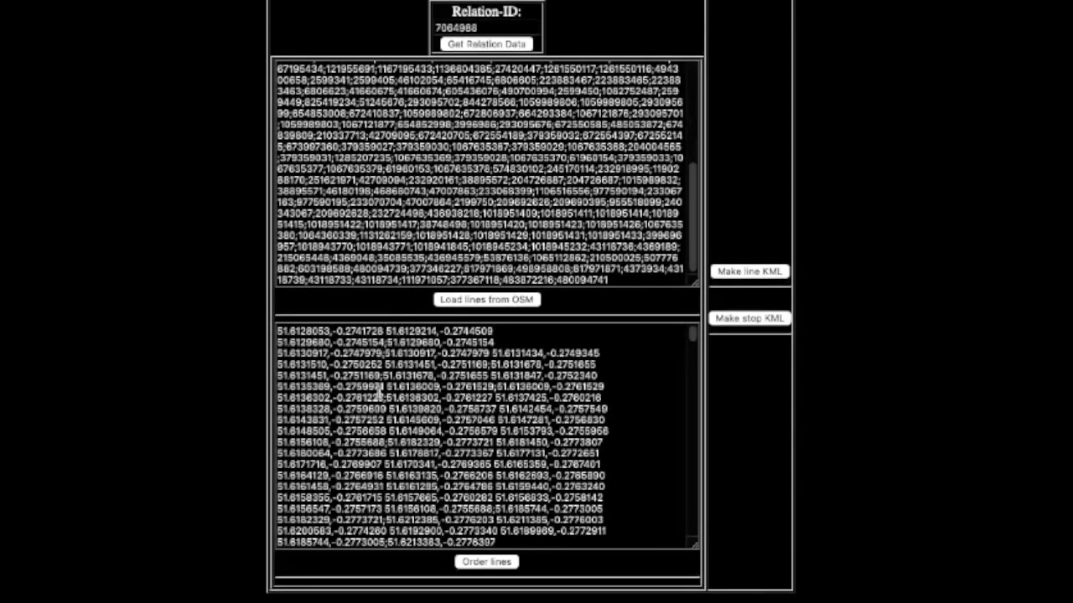
scroll(378, 392, "up", 1)
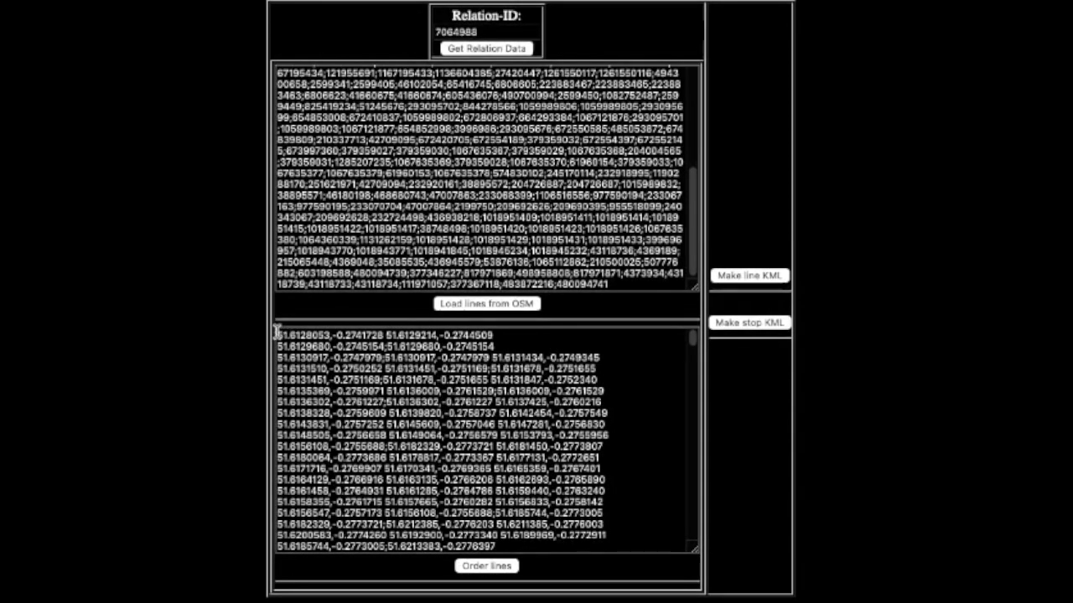
left_click(483, 569)
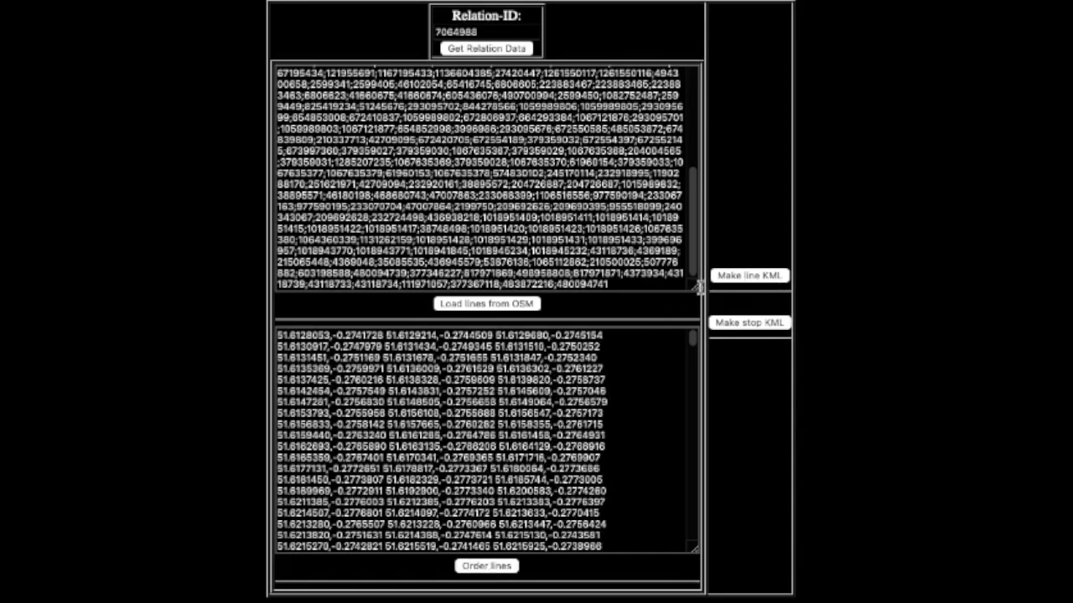
Generate and download the line and stop KML files, and open stops.kml in Google Earth.
left_click(754, 282)
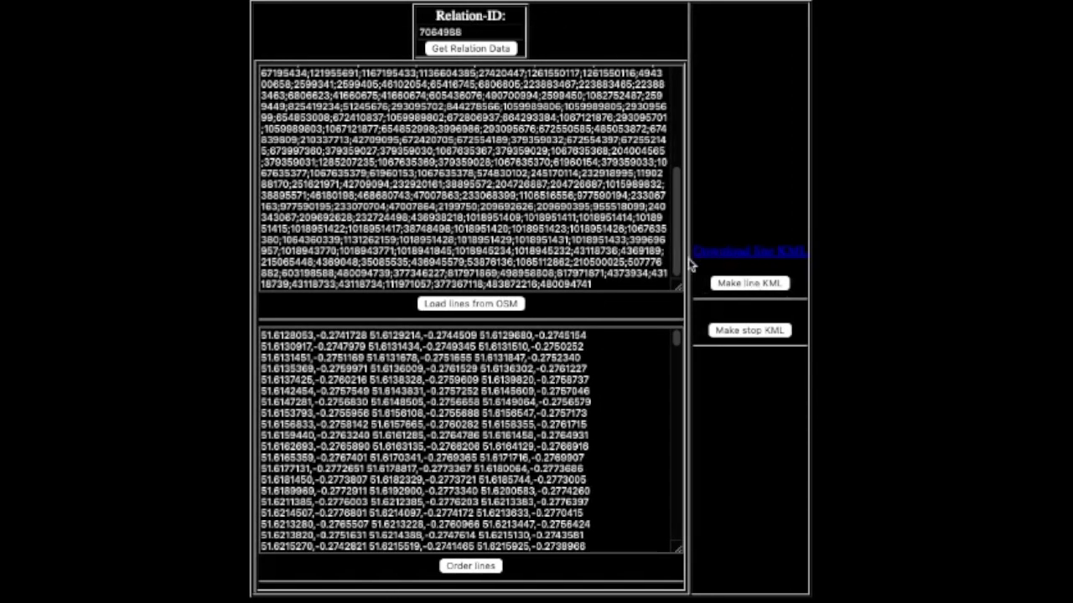
left_click(754, 332)
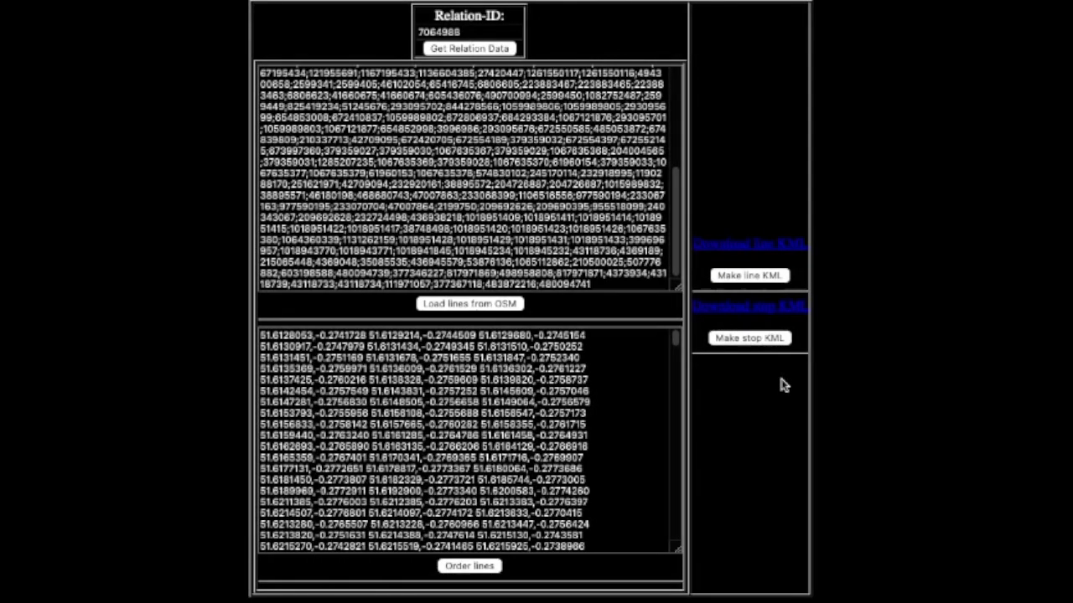
left_click(761, 245)
left_click(787, 310)
left_click(863, 577)
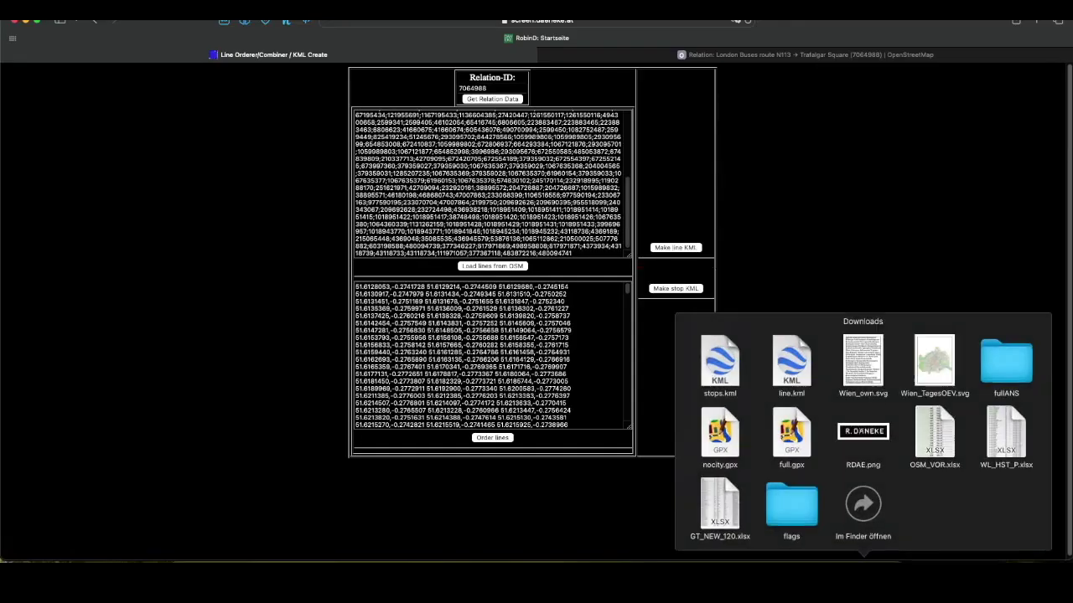
left_click(728, 366)
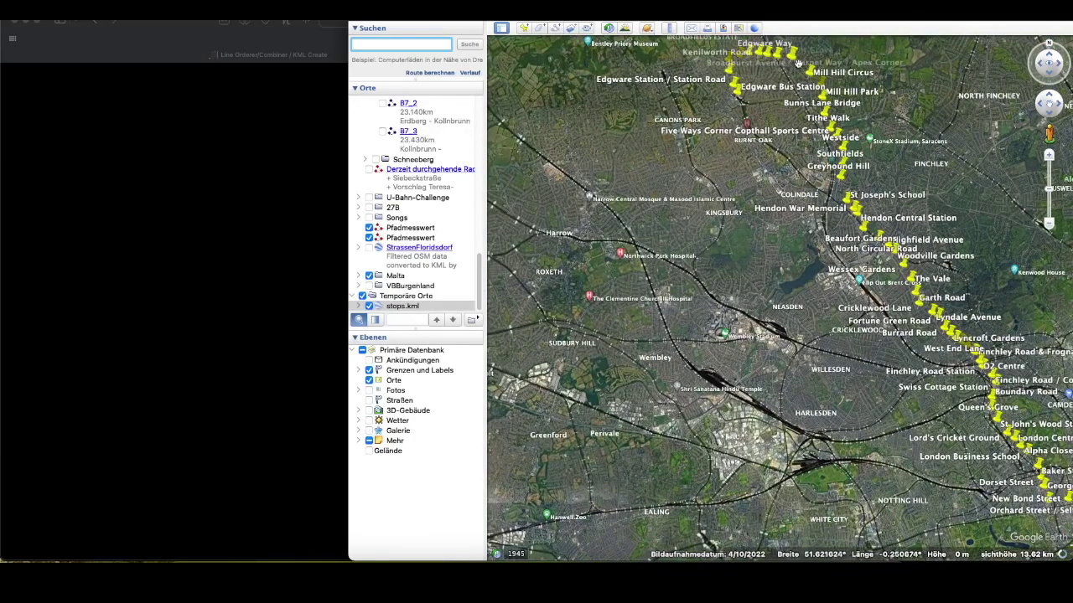
Examine the imported stop placemarks around Mill Hill Park, Edgware Bus Station and Edgware Station / Station Road, and southward towards Hendon.
left_click_drag(780, 55, 810, 236)
scroll(811, 236, "up", 5)
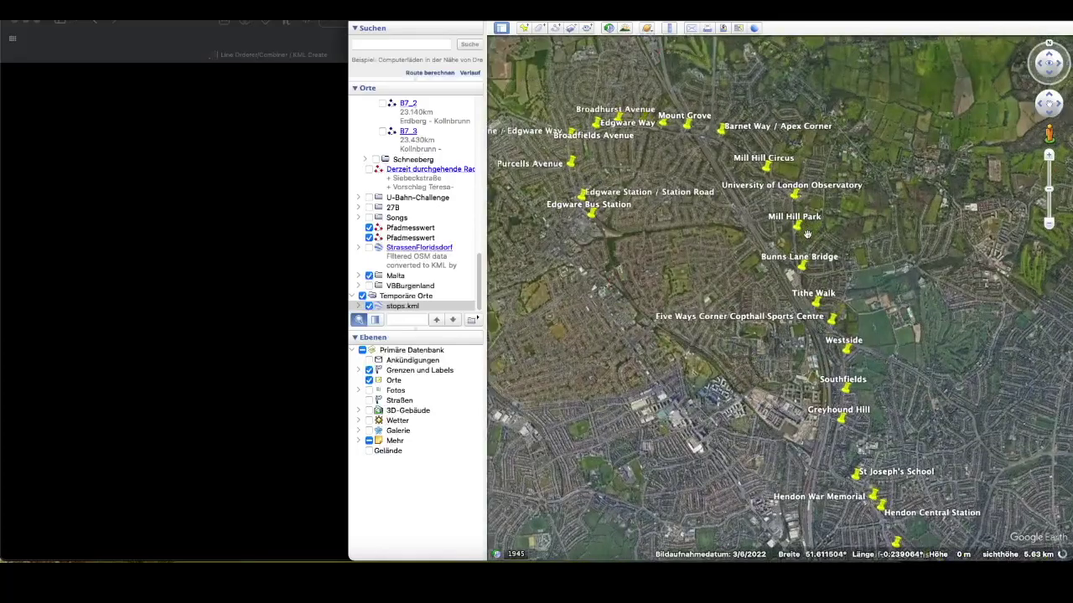
scroll(784, 232, "up", 2)
scroll(784, 233, "down", 5)
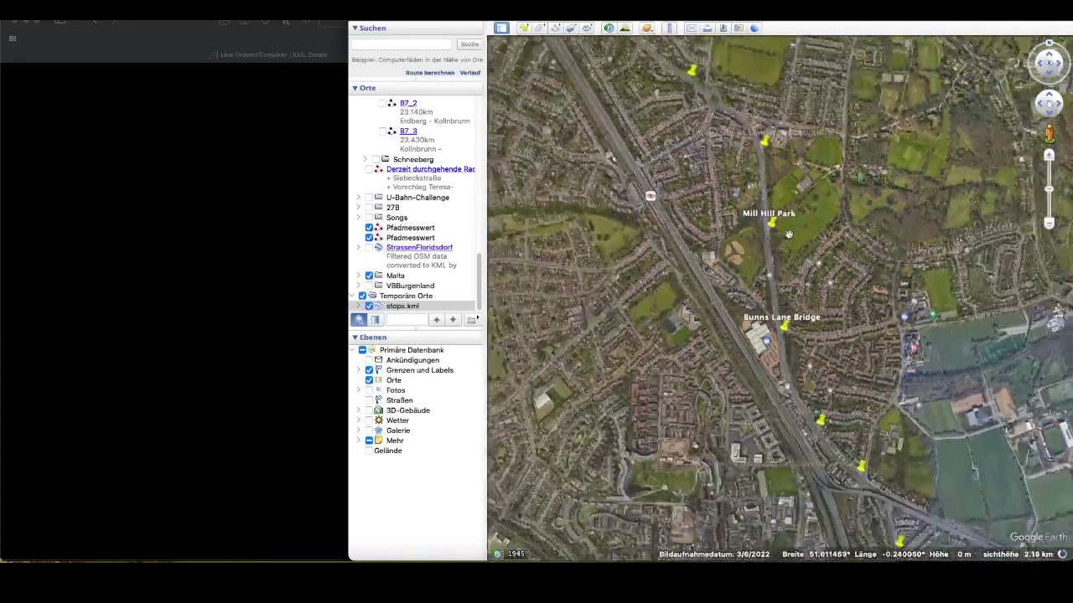
scroll(687, 250, "up", 2)
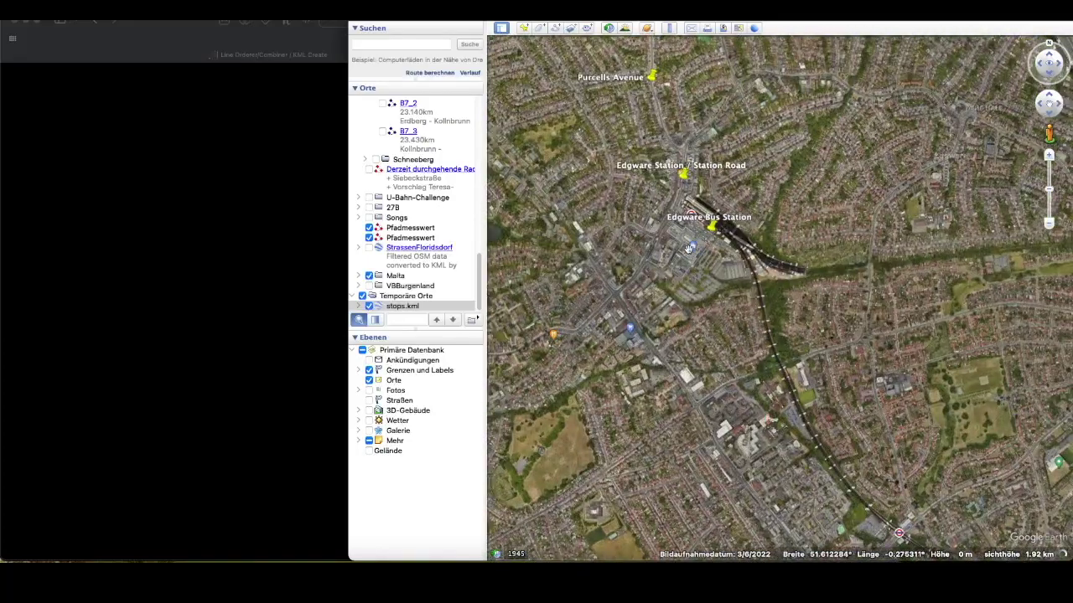
scroll(694, 269, "up", 3)
scroll(698, 279, "down", 3)
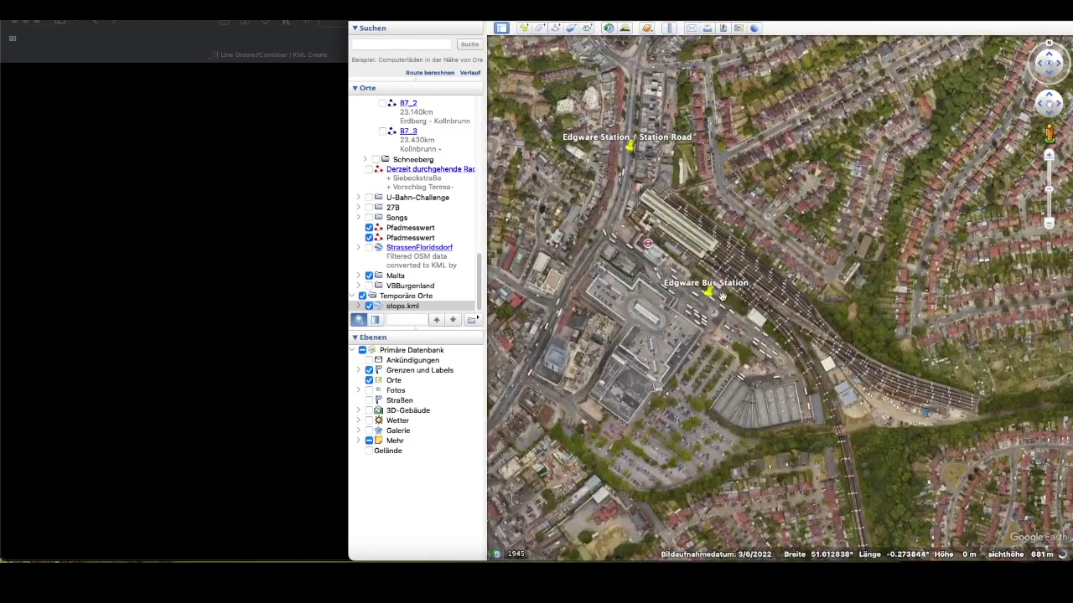
scroll(643, 178, "down", 2)
scroll(643, 177, "up", 5)
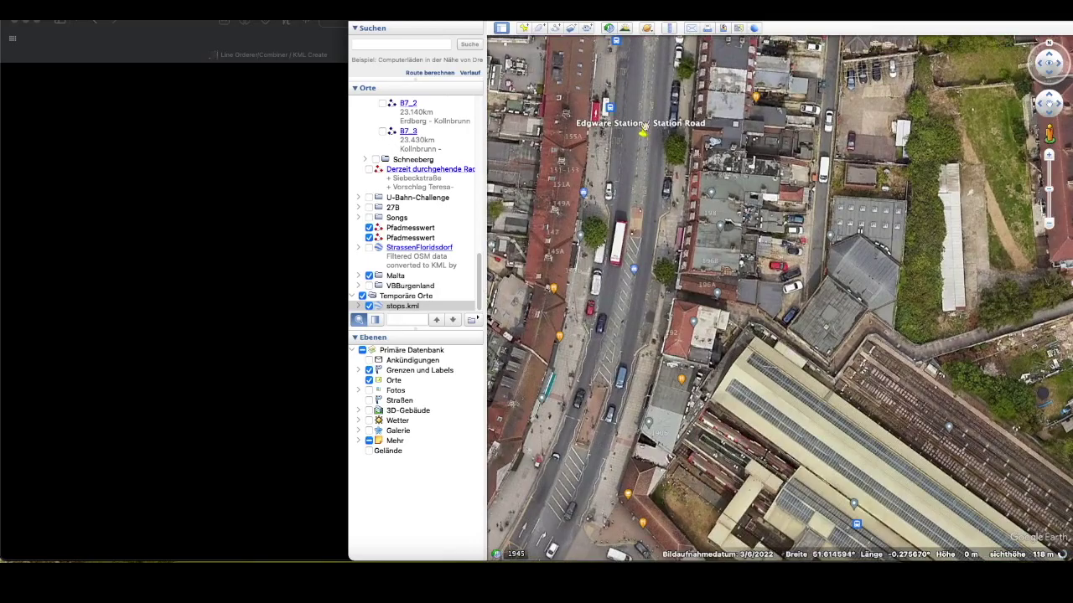
scroll(645, 145, "down", 5)
scroll(632, 253, "down", 2)
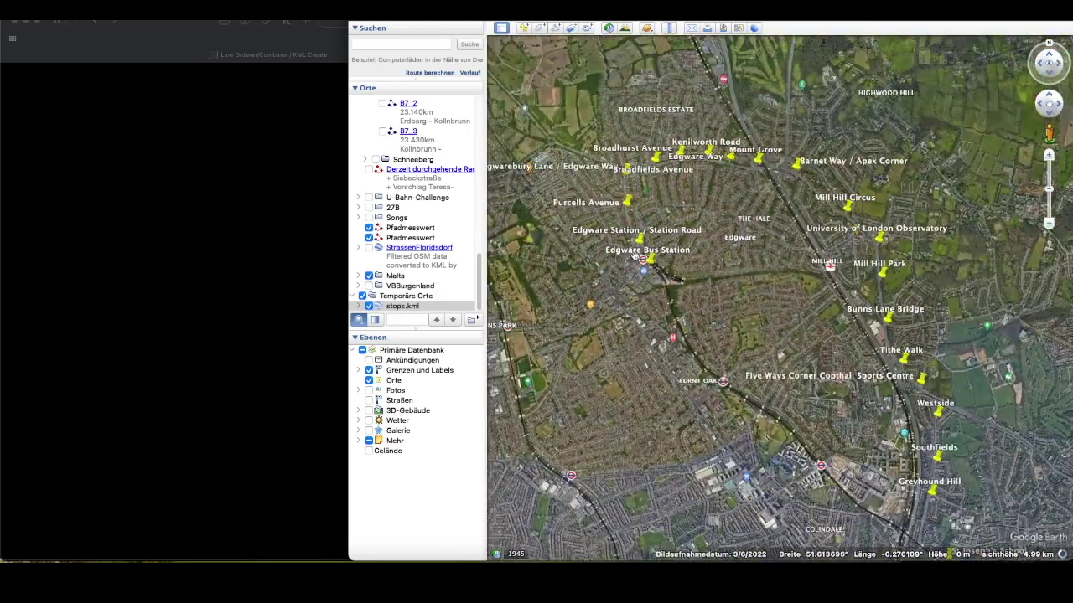
scroll(766, 333, "up", 2)
left_click_drag(766, 333, 693, 252)
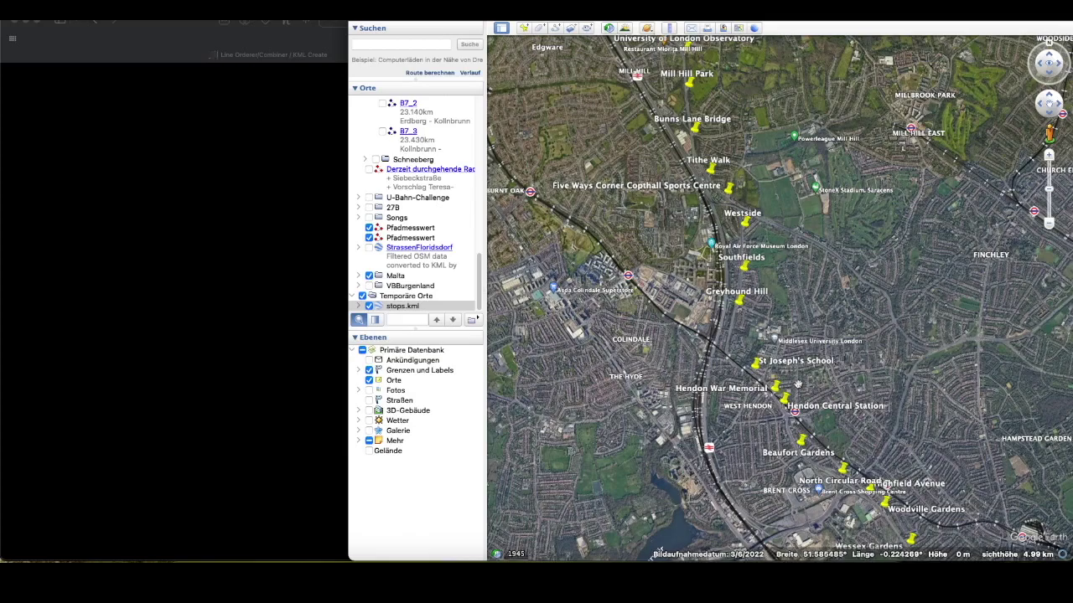
Open the downloaded line.kml in Google Earth and view the properties of its N113 → Trafalgar Square path without editing them.
left_click(863, 560)
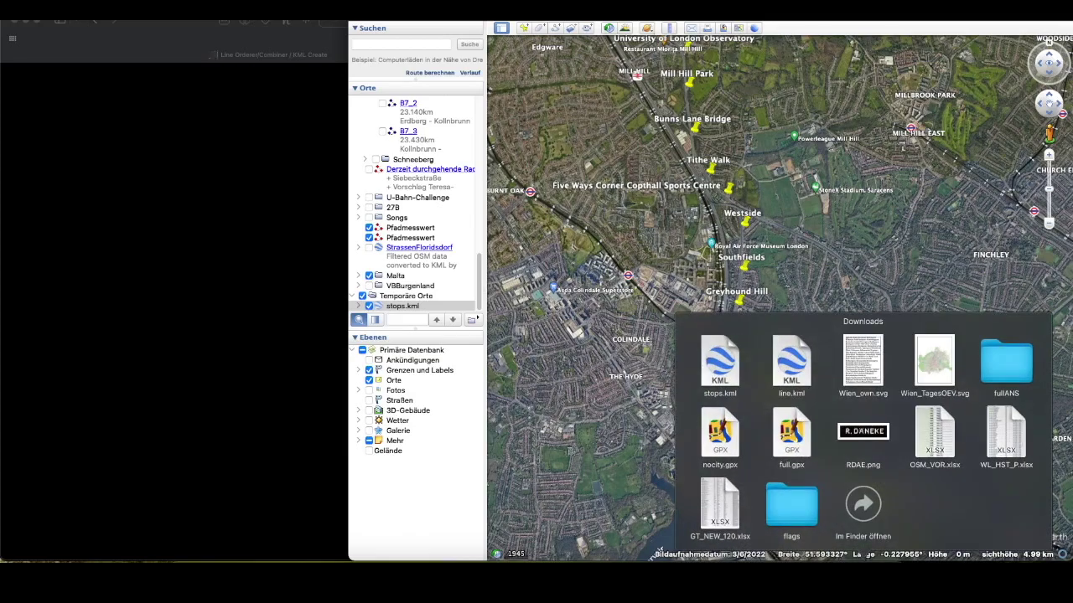
left_click(795, 381)
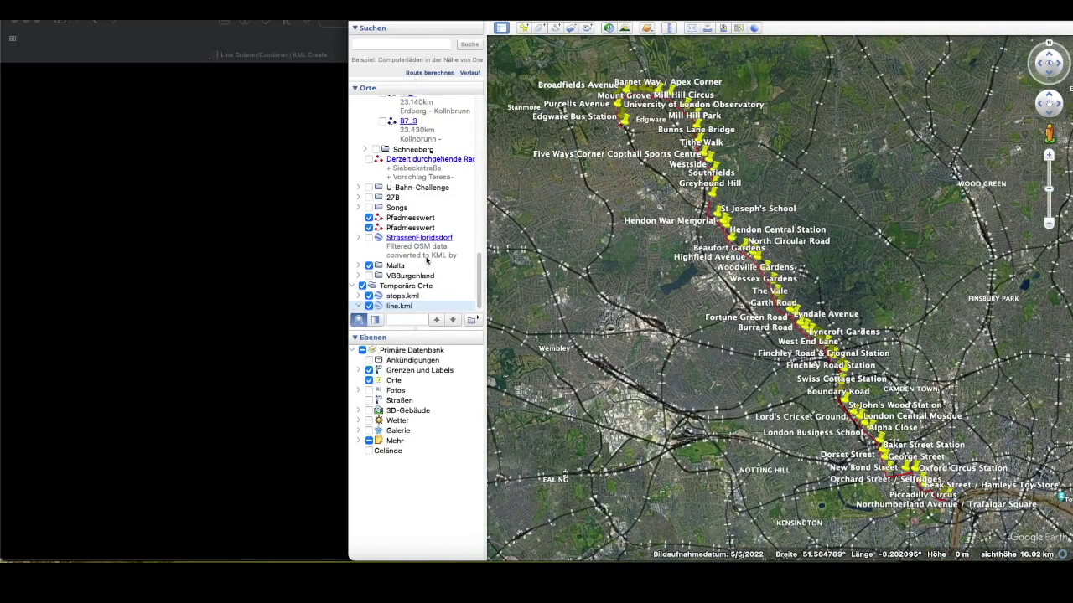
right_click(415, 309)
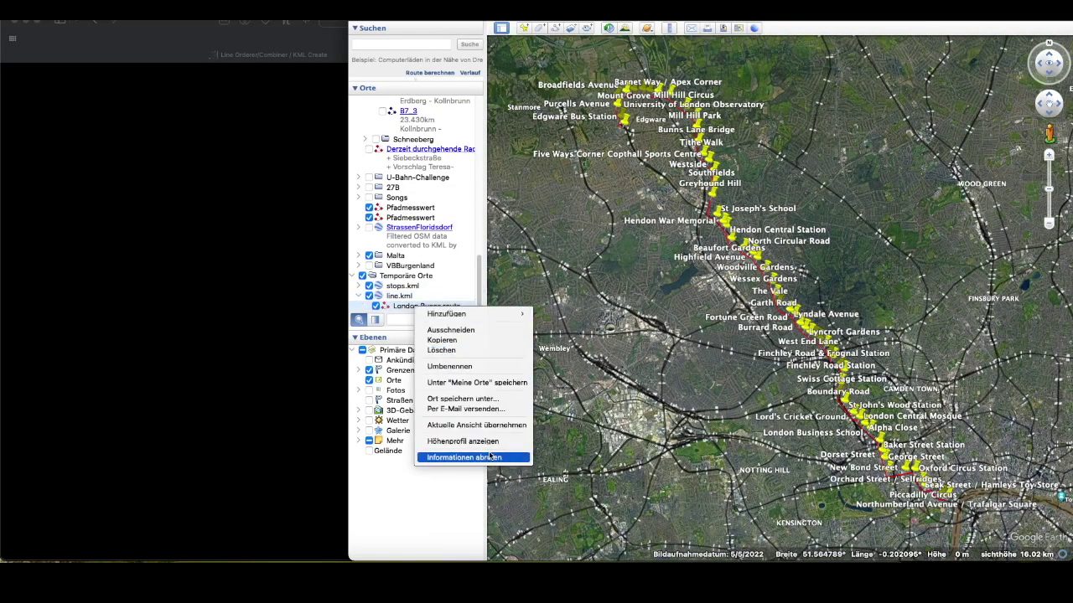
left_click(520, 456)
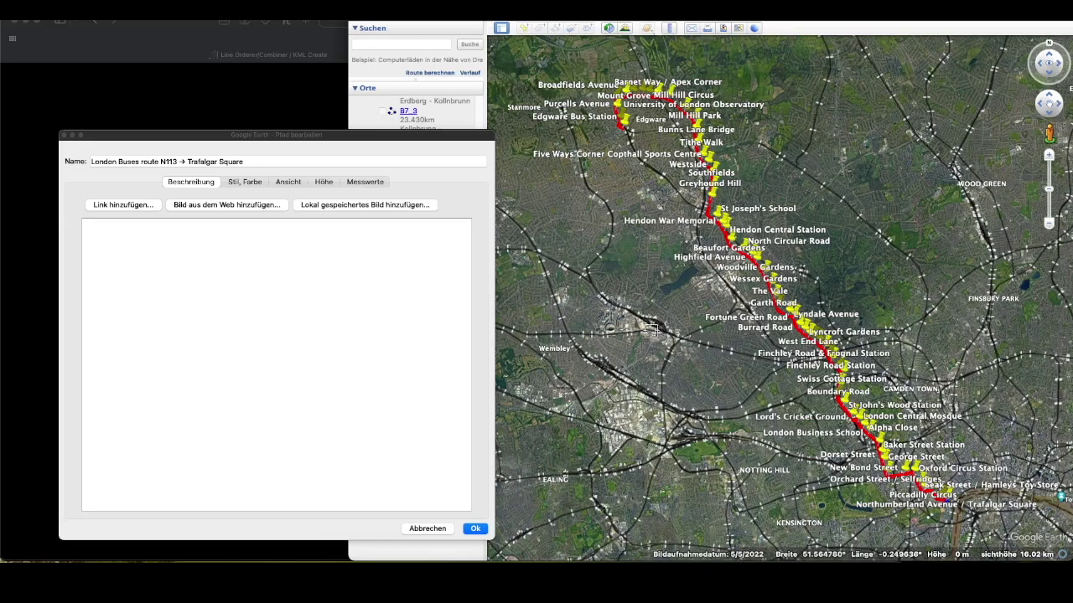
left_click(429, 529)
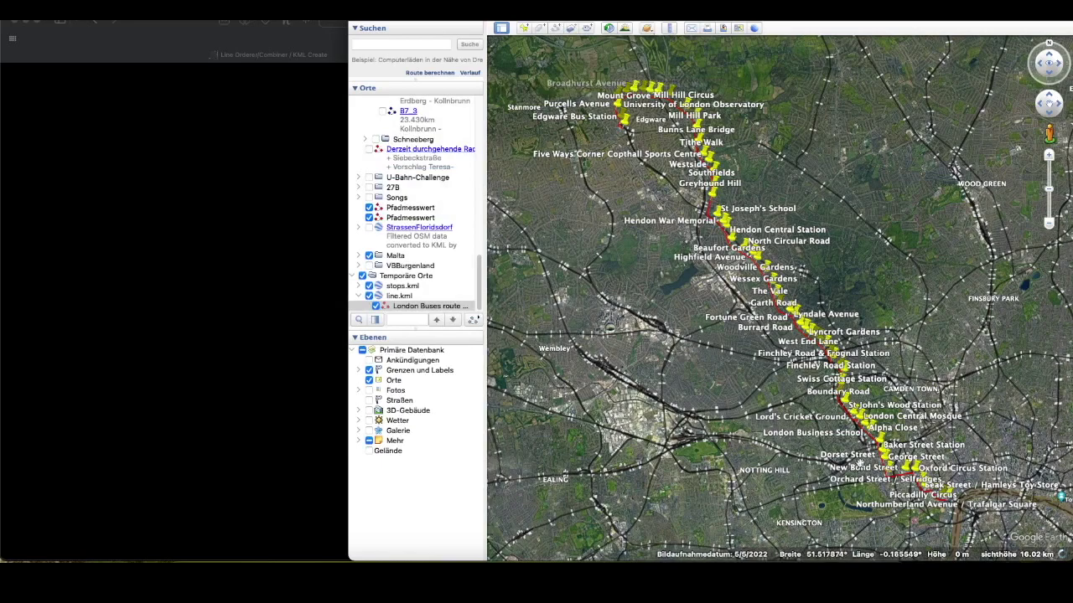
Delete stops.kml and line.kml from the temporary places in Google Earth.
left_click(397, 287)
key("Delete")
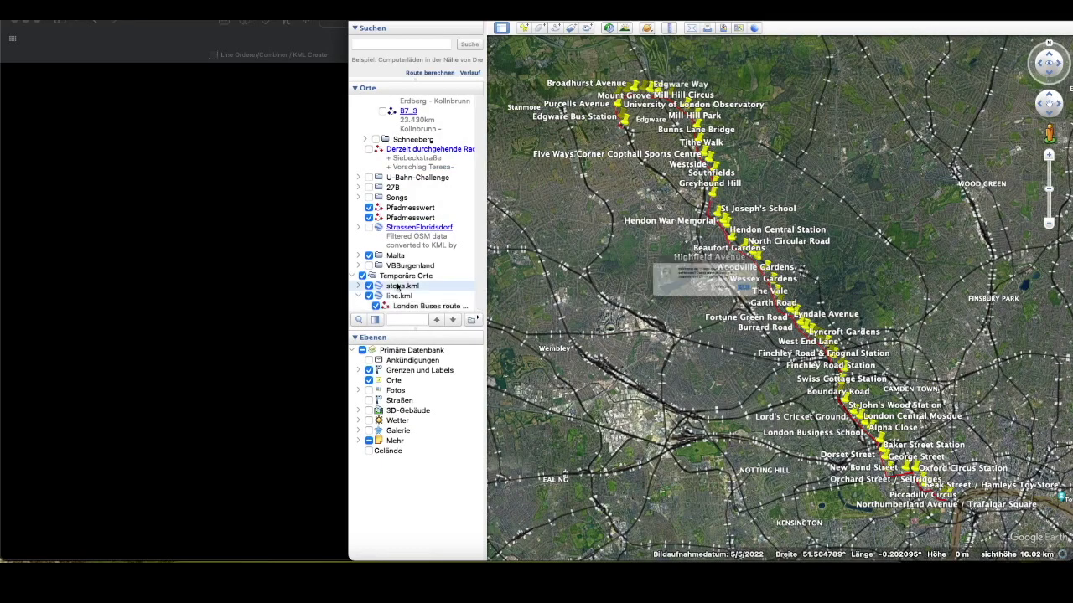
key("Return")
key("Delete")
key("Return")
Switch back to OpenStreetMap in the browser and search the map for Wien.
key("super+Tab")
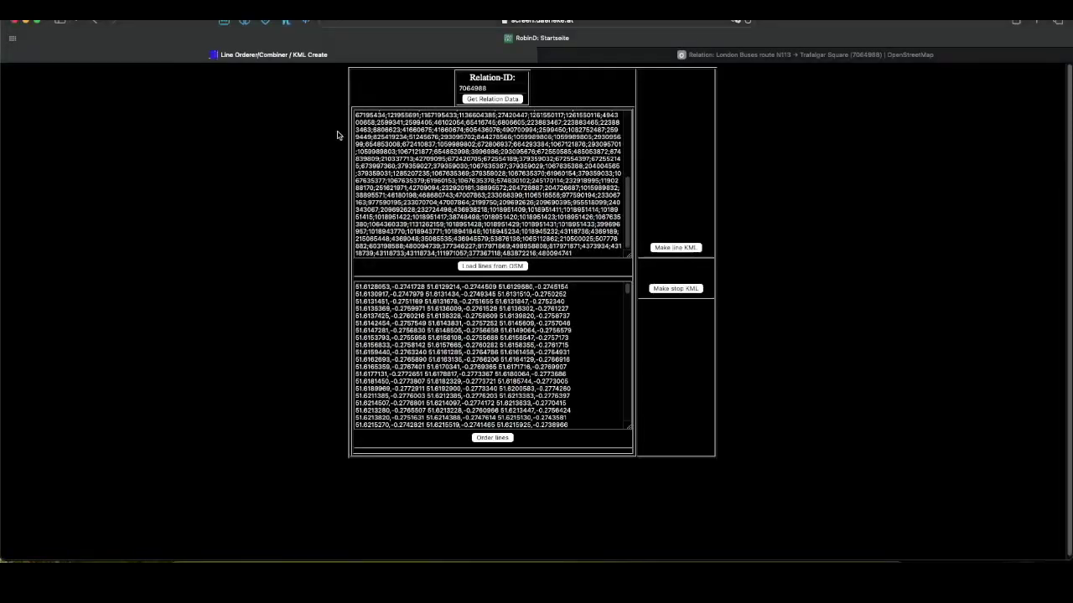
key("ctrl+Tab")
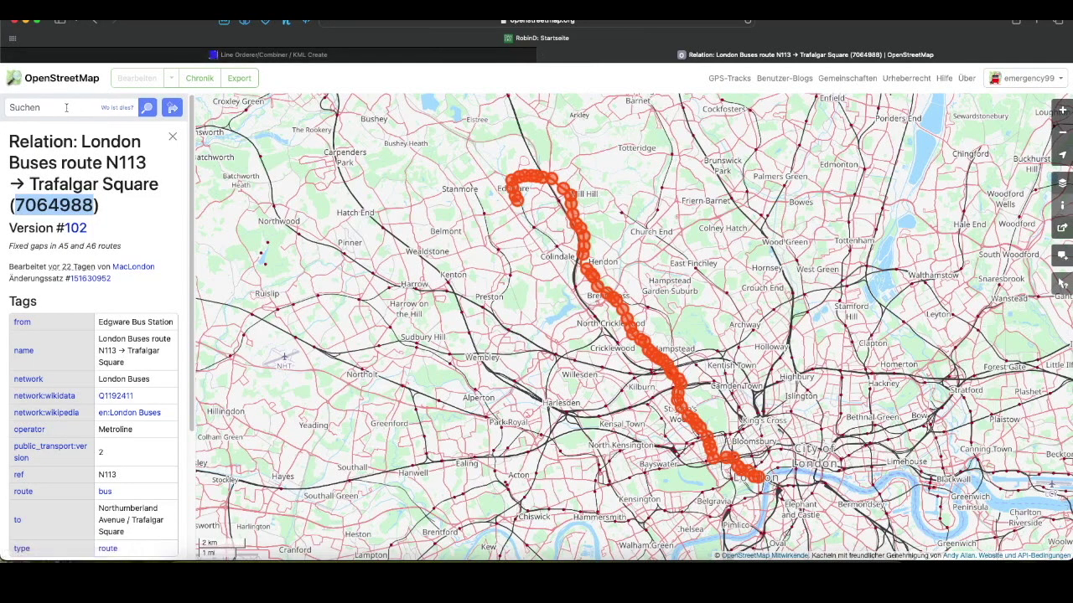
left_click(50, 107)
type("W")
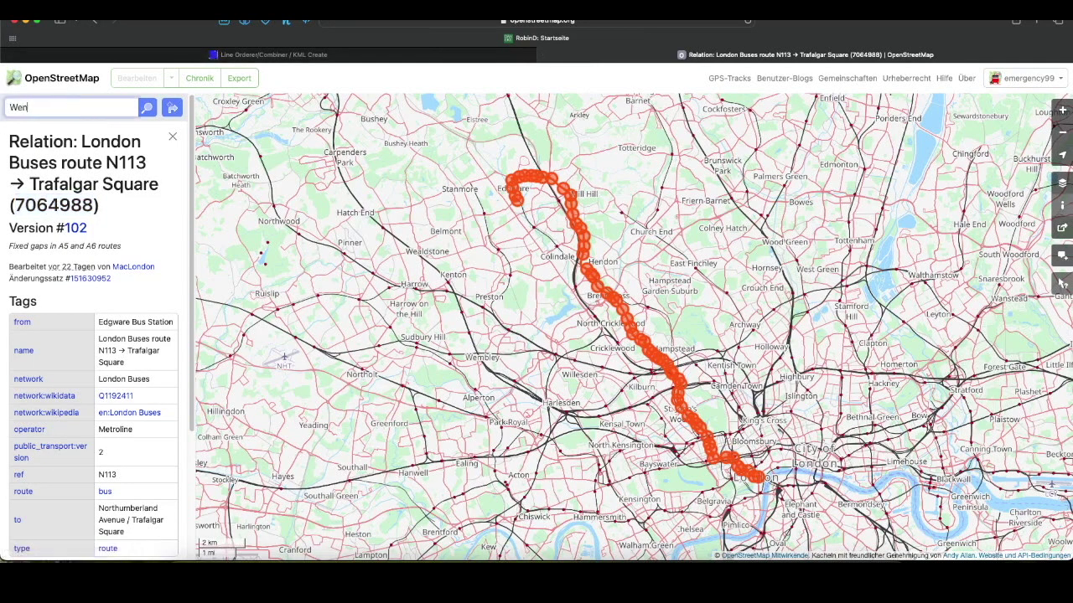
type("ien")
key("Return")
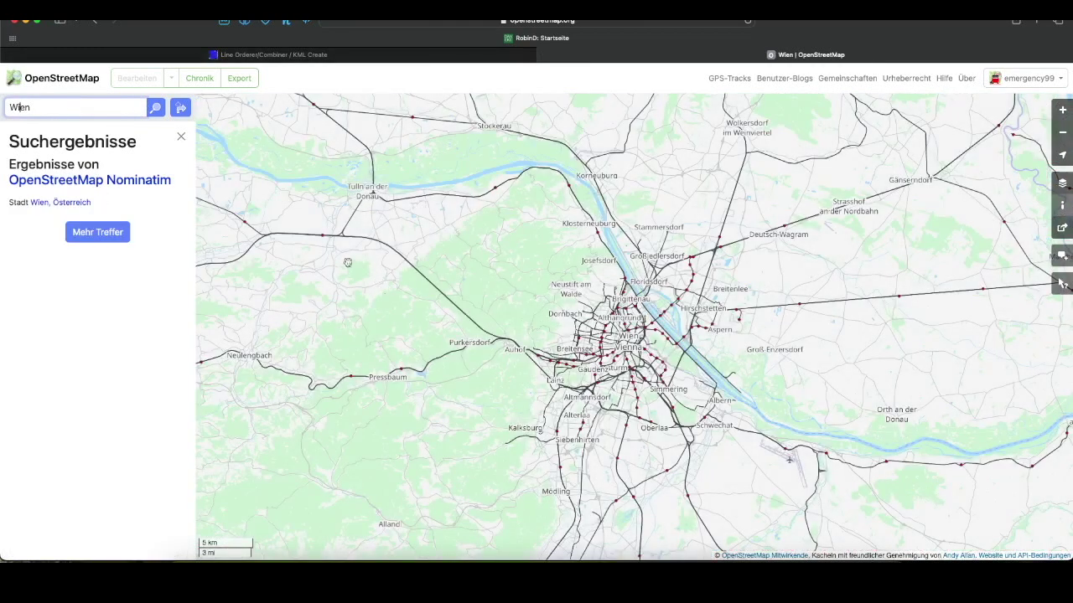
Close the search results and examine Vienna's public transport map at a closer scale.
left_click(181, 136)
scroll(530, 302, "up", 3)
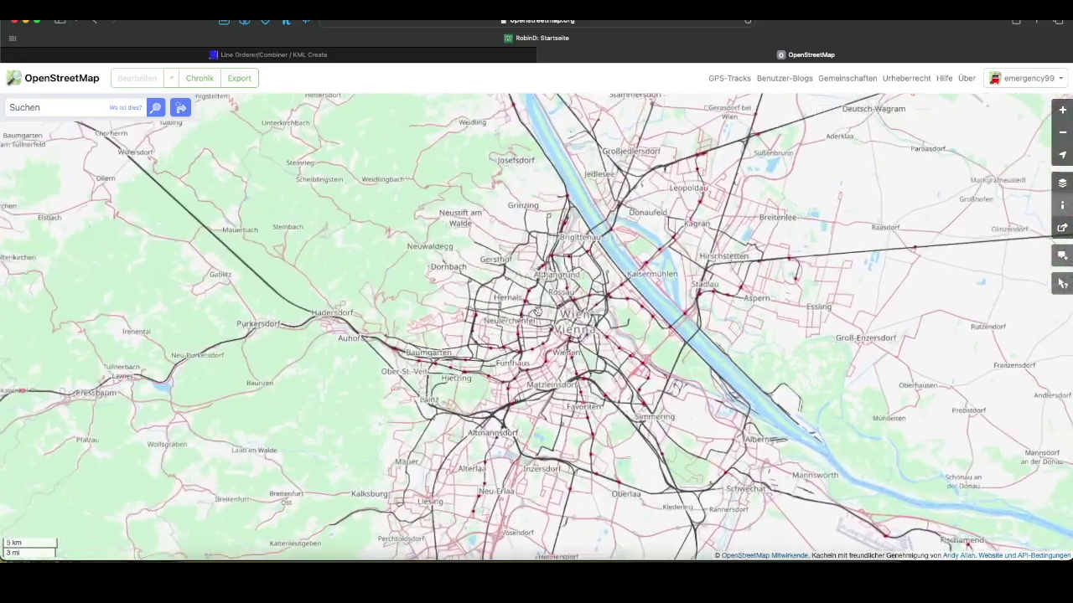
scroll(530, 303, "up", 3)
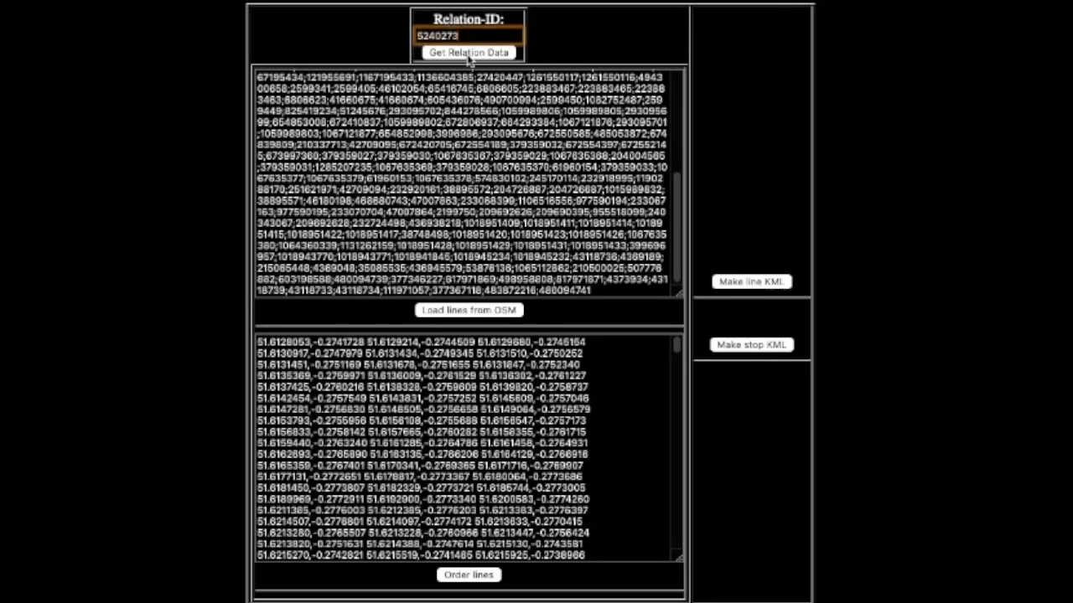
Get the data of relation 5240273, load its lines from OSM and order them.
left_click(468, 54)
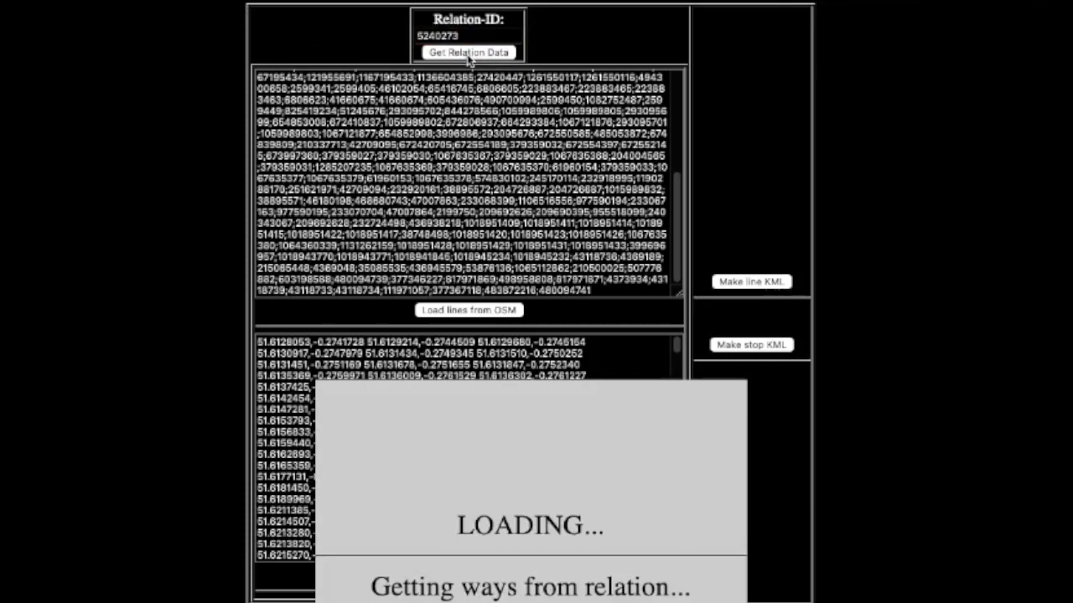
left_click(470, 311)
left_click(469, 576)
Create and download the line KML and the stop KML for the loaded bus route.
left_click(750, 283)
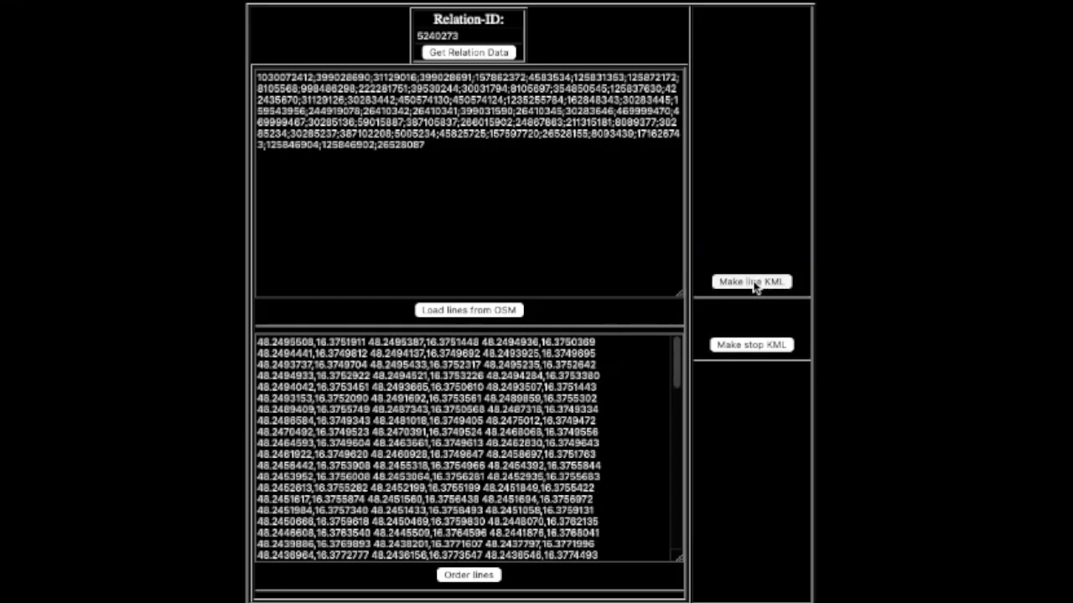
left_click(754, 346)
left_click(764, 251)
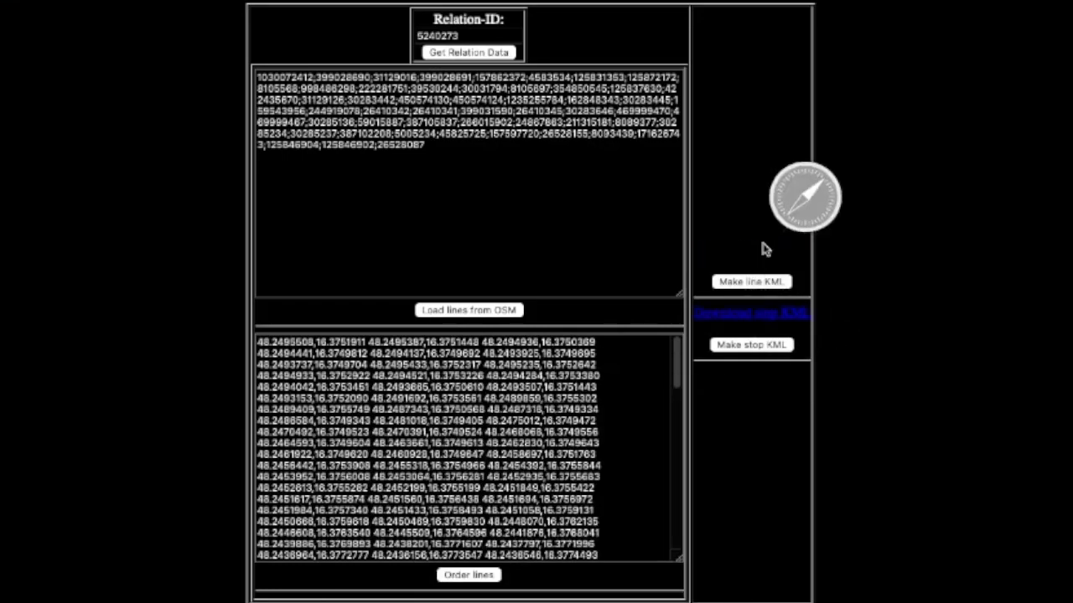
left_click(788, 314)
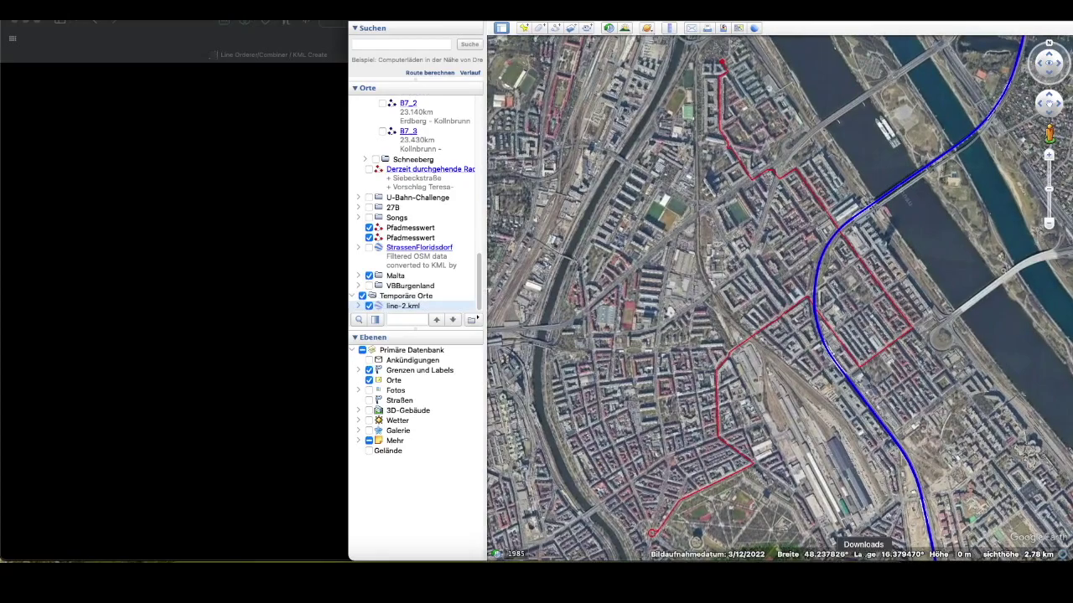
Open the downloaded stops-2.kml in Google Earth together with line-2.kml and inspect the stops along the route.
left_click(863, 579)
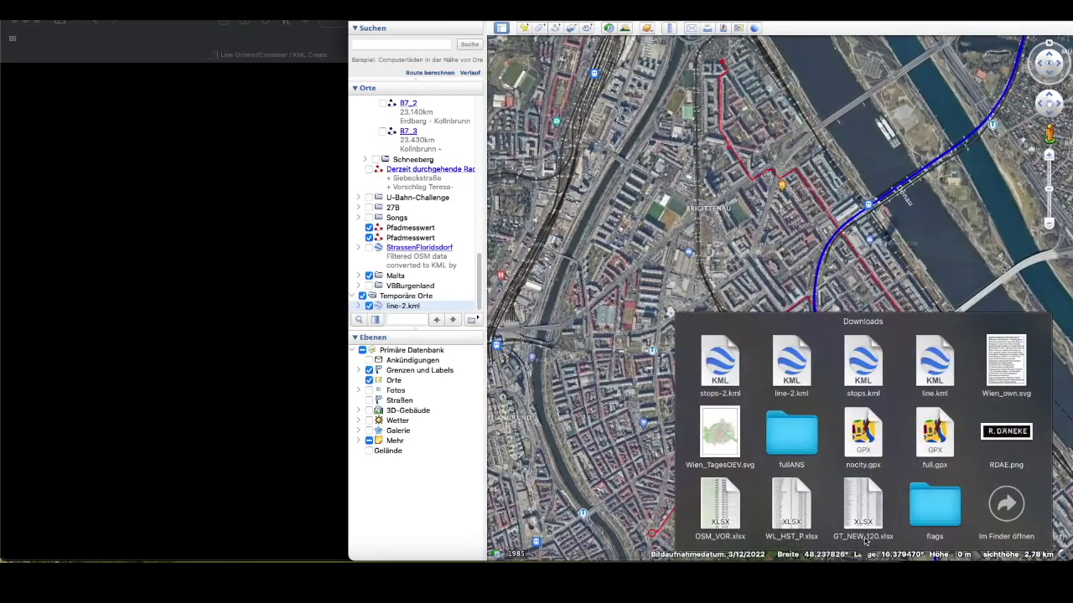
left_click(711, 359)
scroll(771, 322, "up", 5)
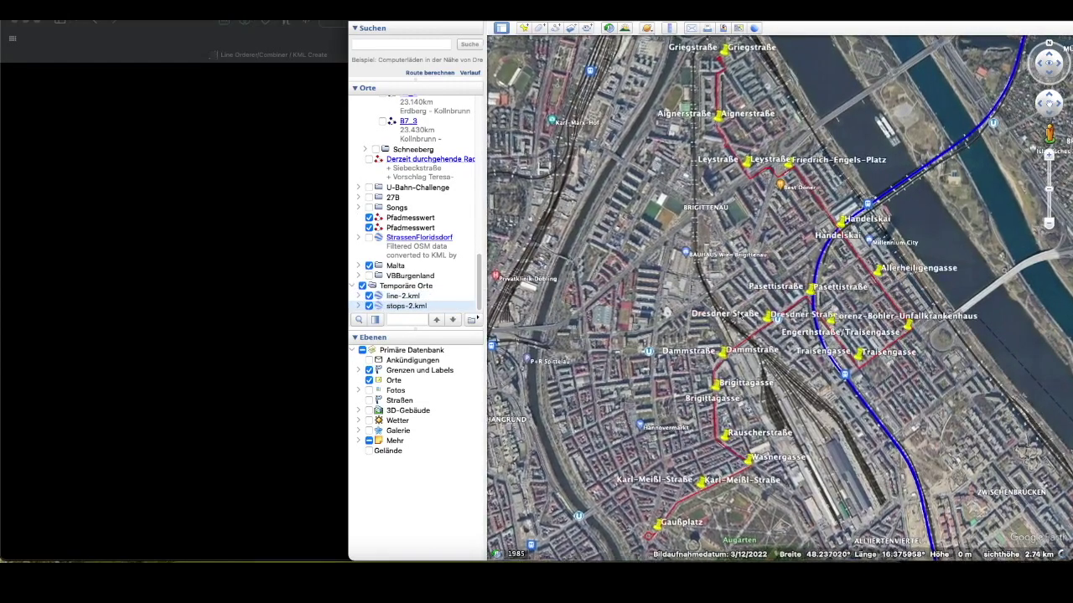
scroll(789, 345, "up", 2)
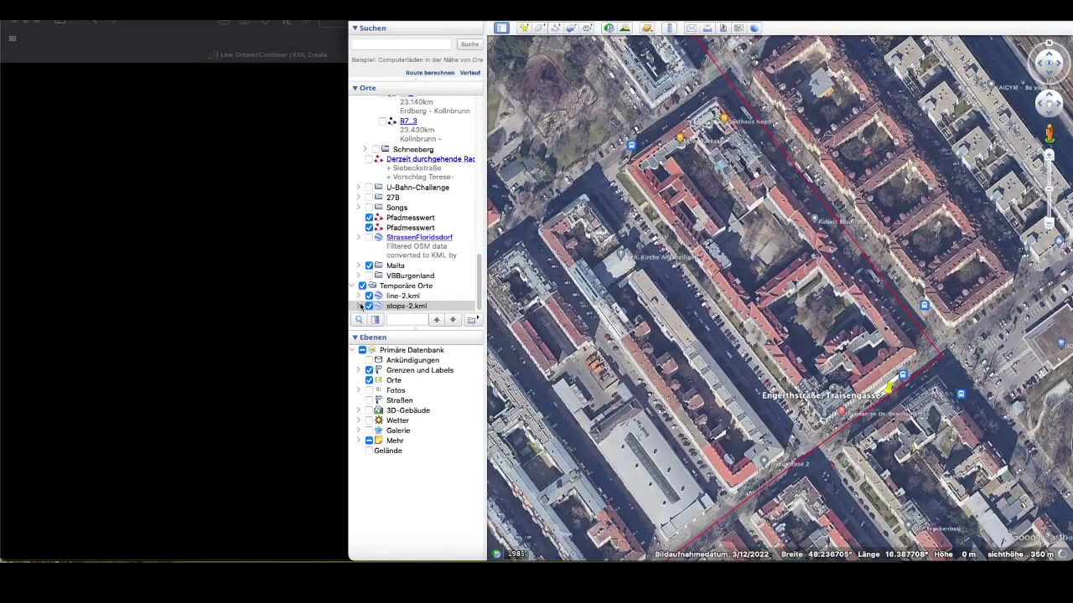
Expand stops-2.kml in the temporary places and fly to the Allerheiligengasse entry near the end of its list.
left_click(359, 306)
scroll(436, 239, "down", 5)
scroll(437, 243, "down", 5)
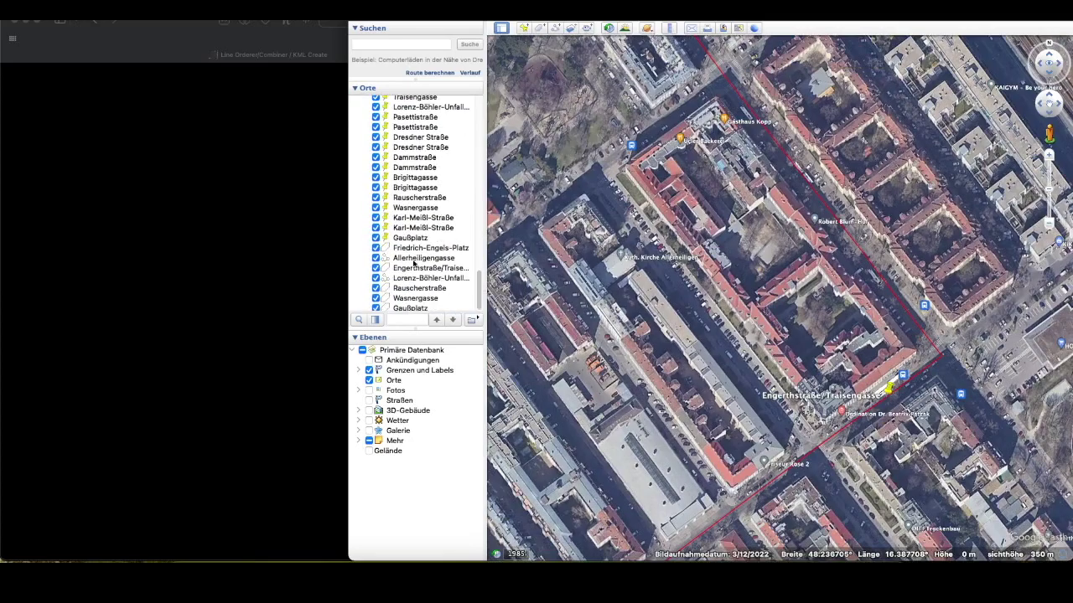
double_click(423, 259)
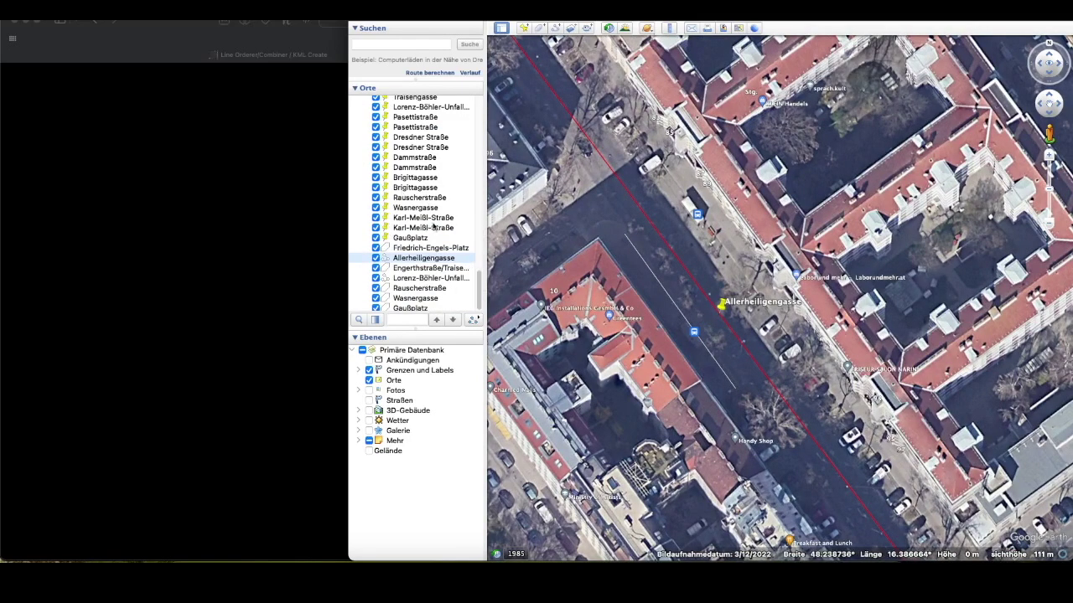
Return to the site's tool overview in the browser and open the Flip KML-Line direction tool.
left_click(96, 22)
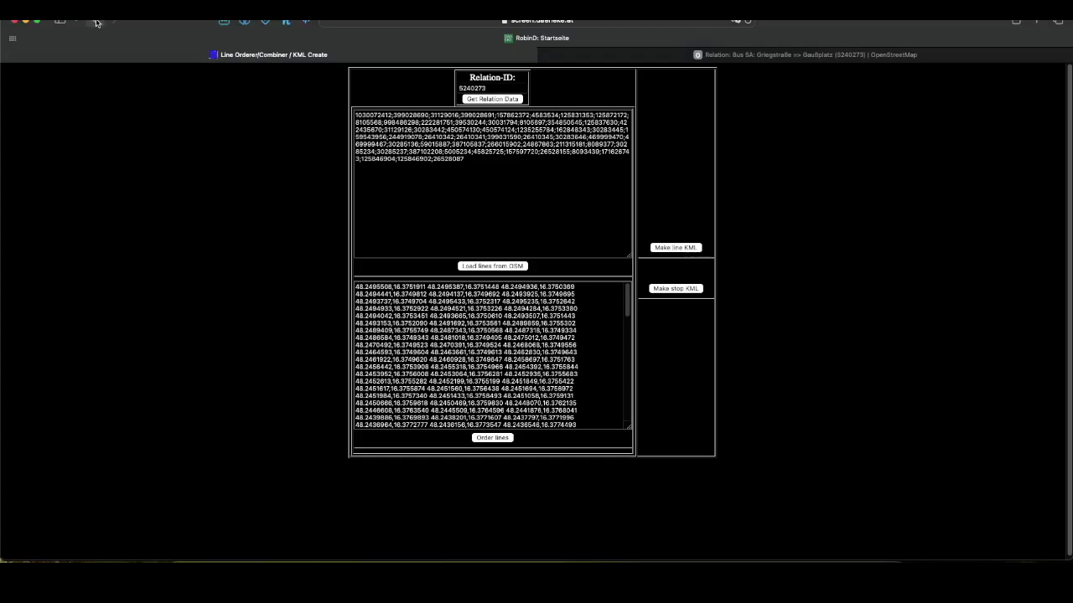
right_click(97, 22)
left_click(109, 39)
left_click(505, 430)
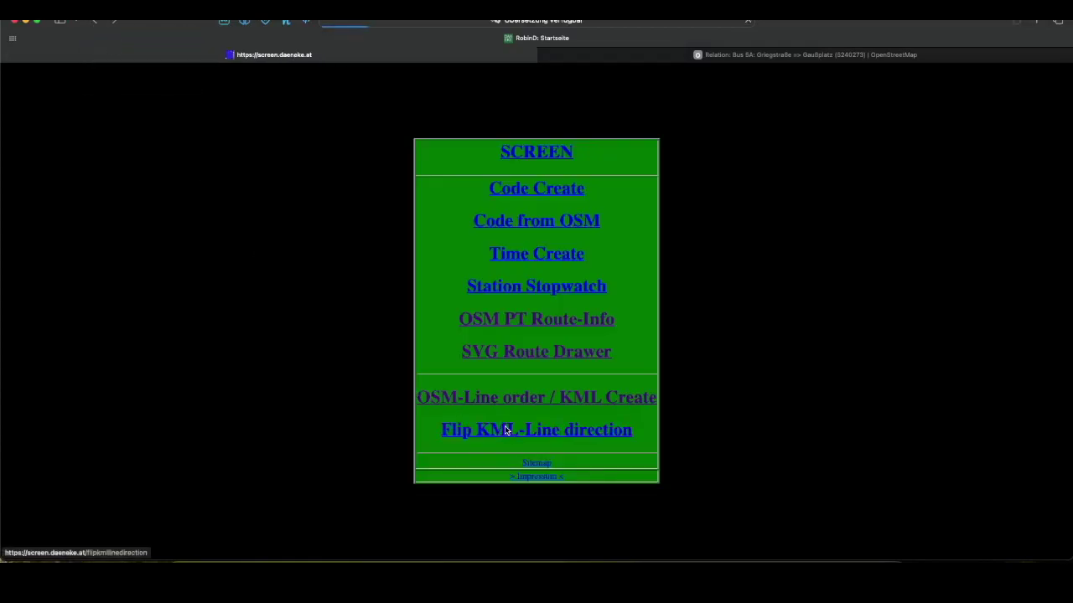
left_click(438, 162)
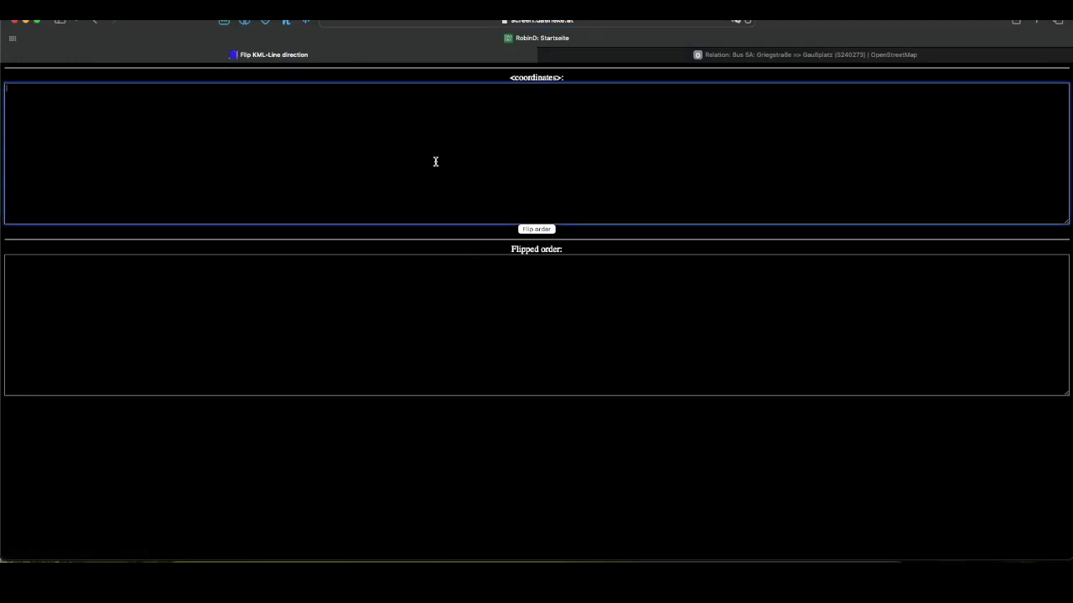
left_click(446, 356)
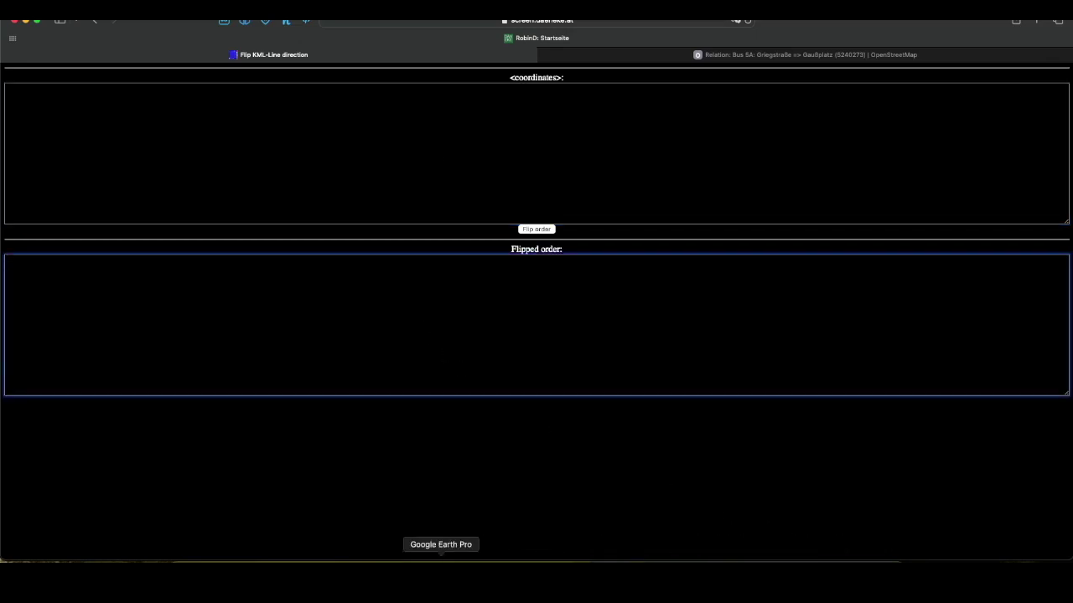
Switch to Google Earth and view the properties and direction of the Bus 5A path in line-2.kml without editing it.
left_click(443, 559)
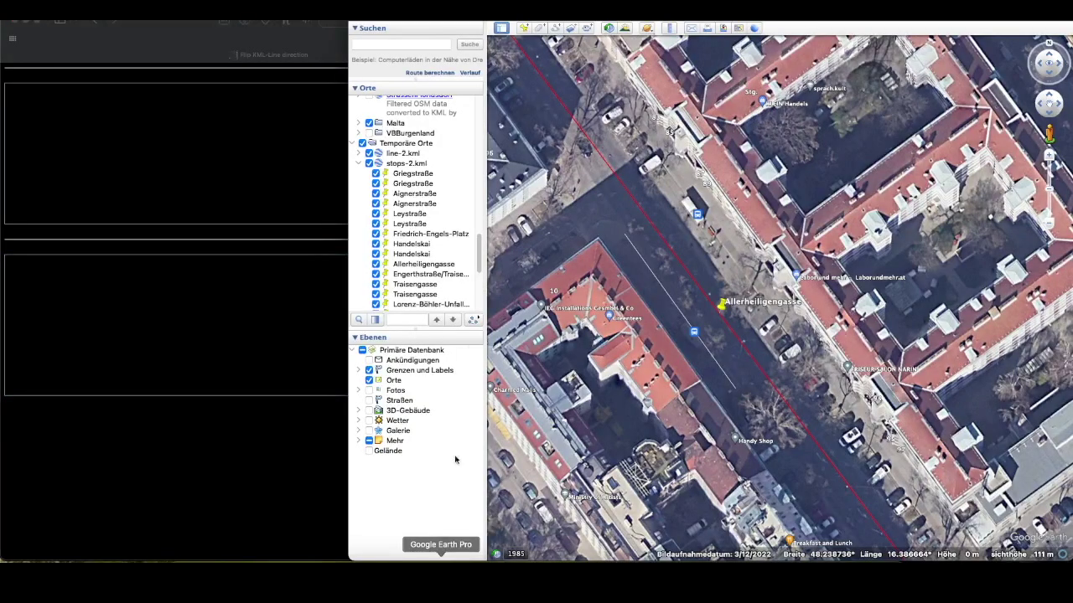
left_click(357, 153)
double_click(412, 164)
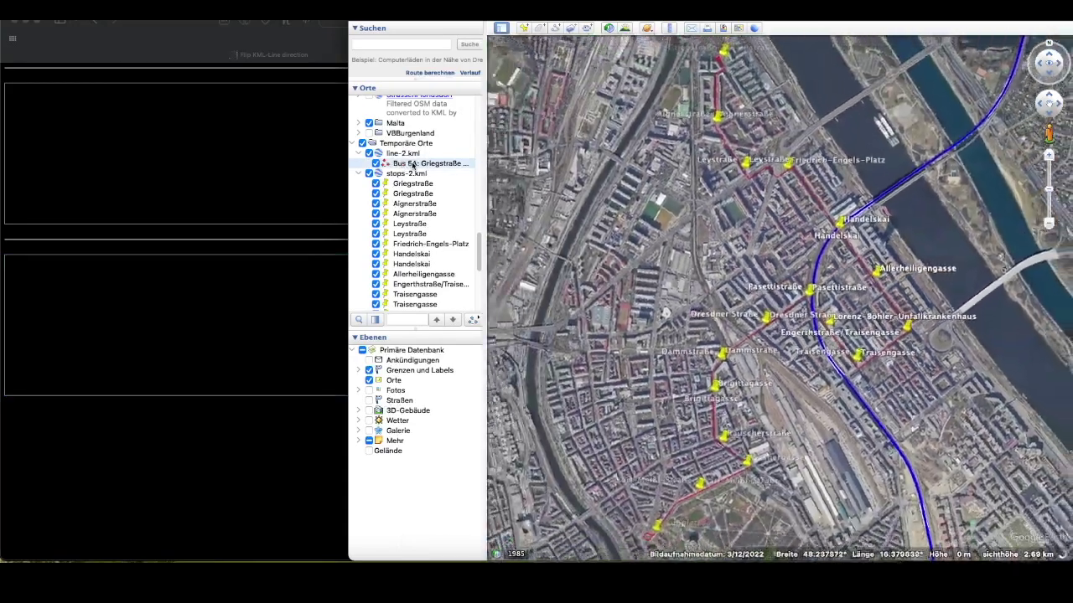
right_click(412, 164)
left_click(469, 315)
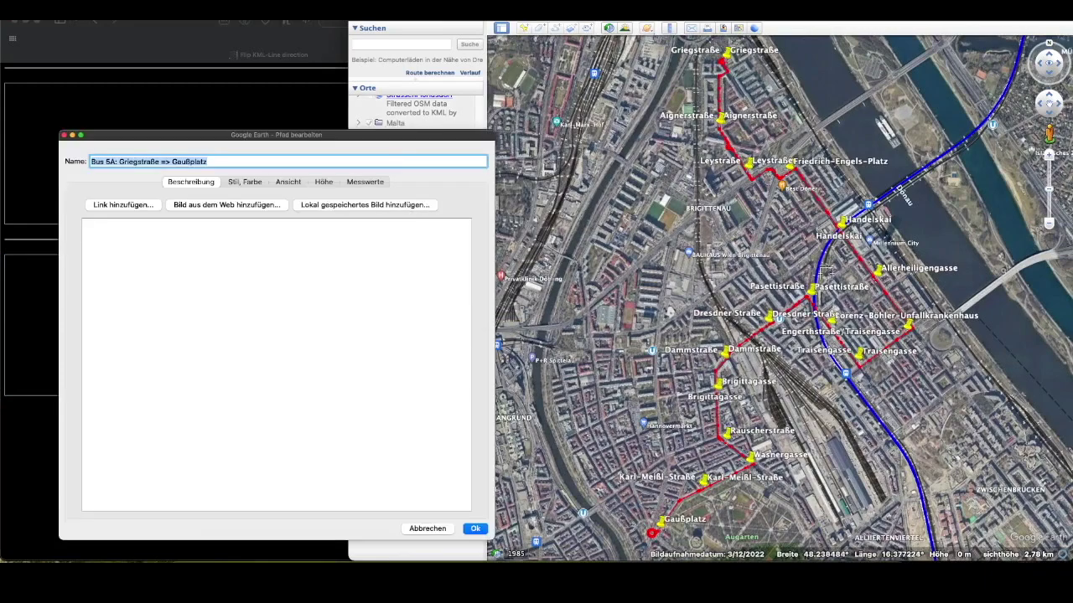
left_click(805, 250)
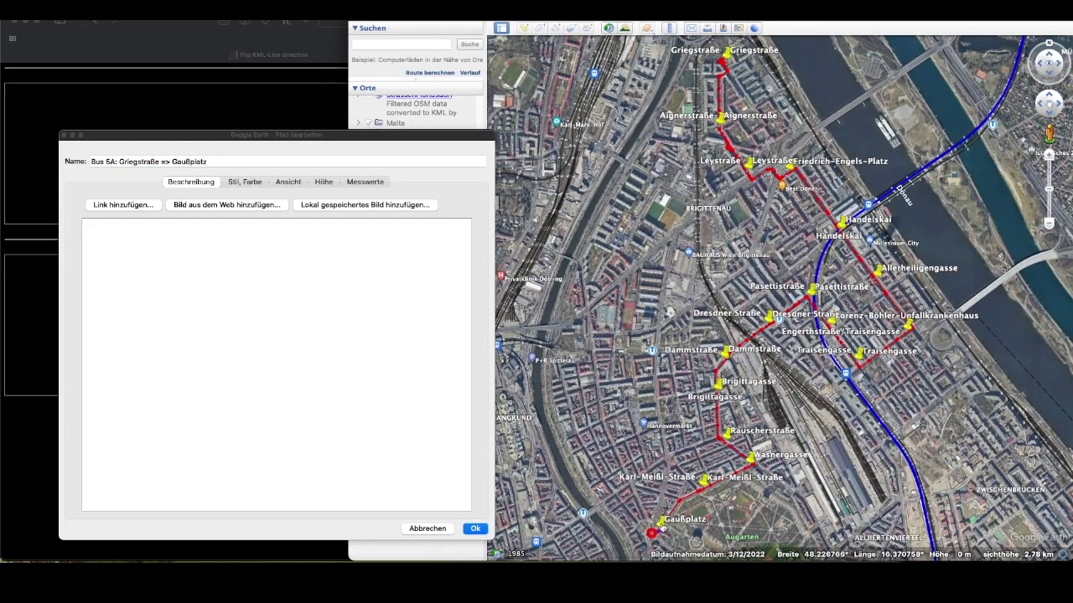
left_click(429, 528)
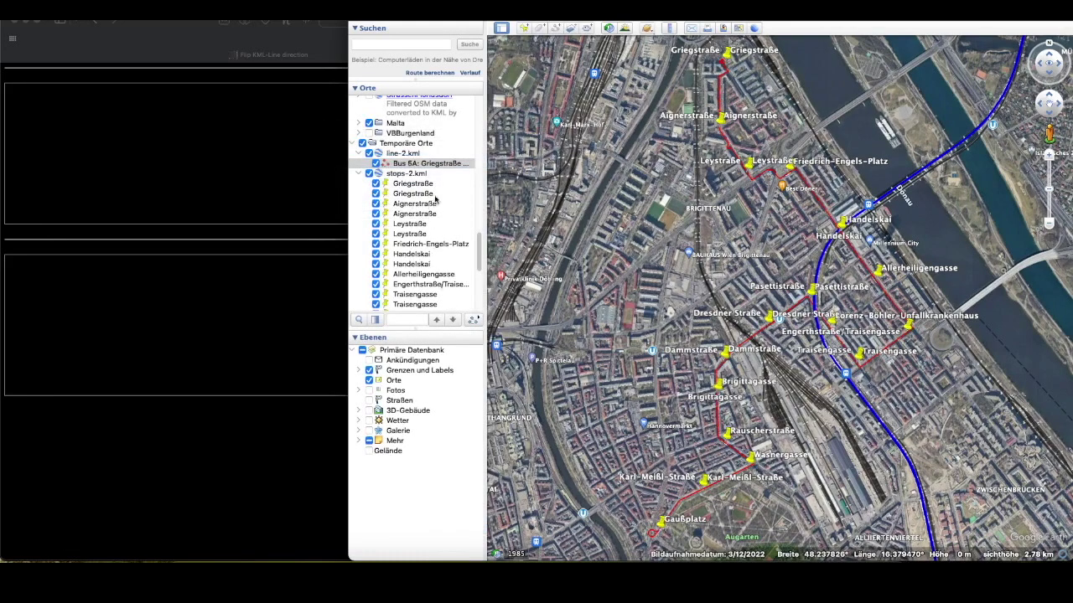
Save the Bus 5A path to Downloads as the Kml file "Bus 5A Griegstraße = Gaußplatz.kml".
key("super+shift+s")
left_click(574, 288)
left_click(567, 298)
left_click(353, 155)
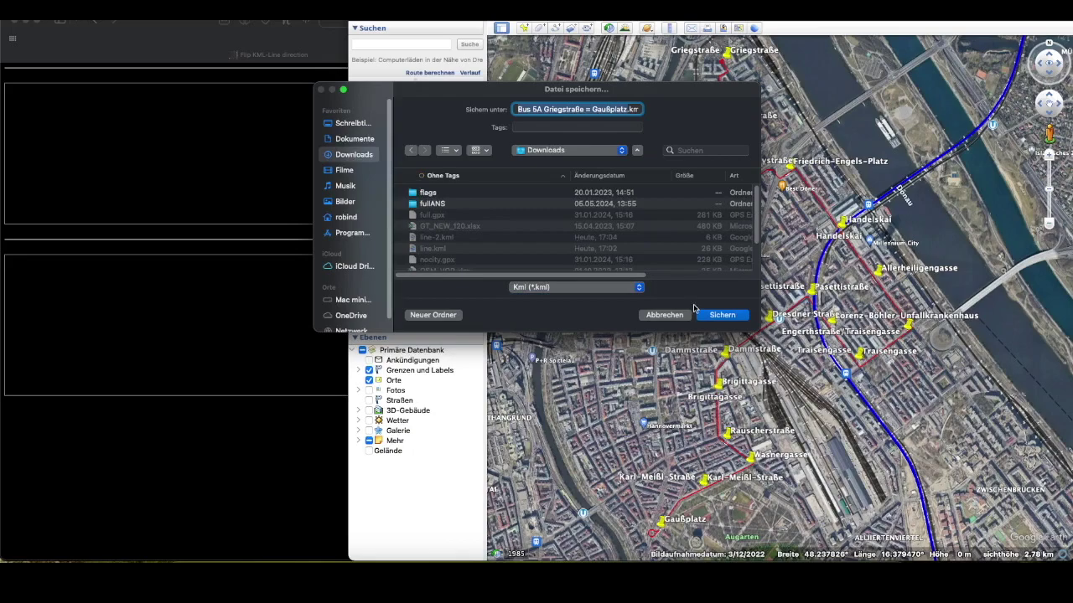
left_click(719, 315)
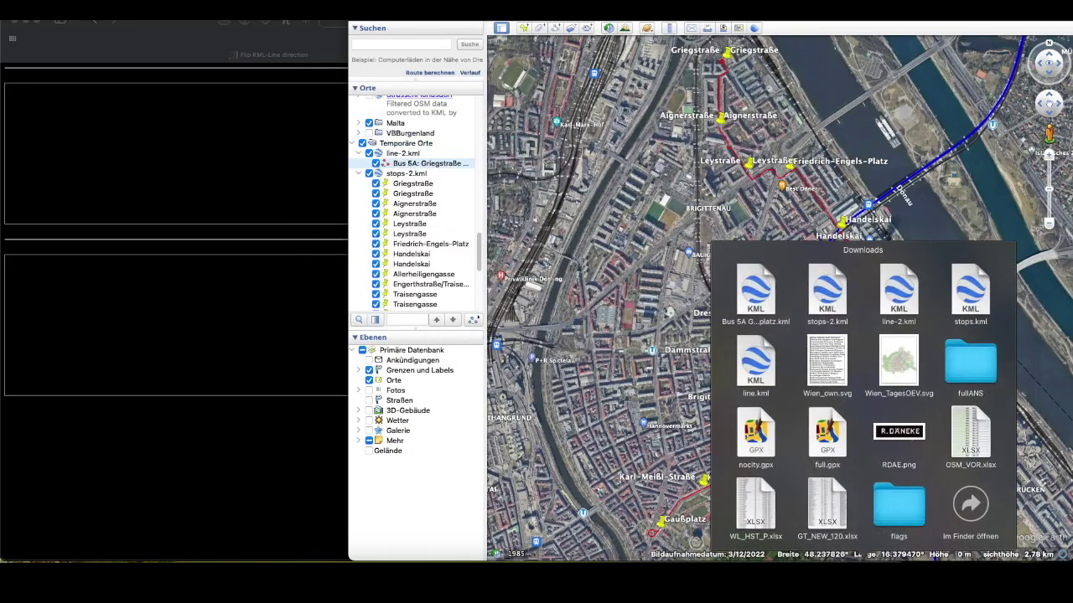
Open the saved Bus 5A KML file in the text editor and select its whole coordinate list for copying.
left_click_drag(761, 301, 338, 557)
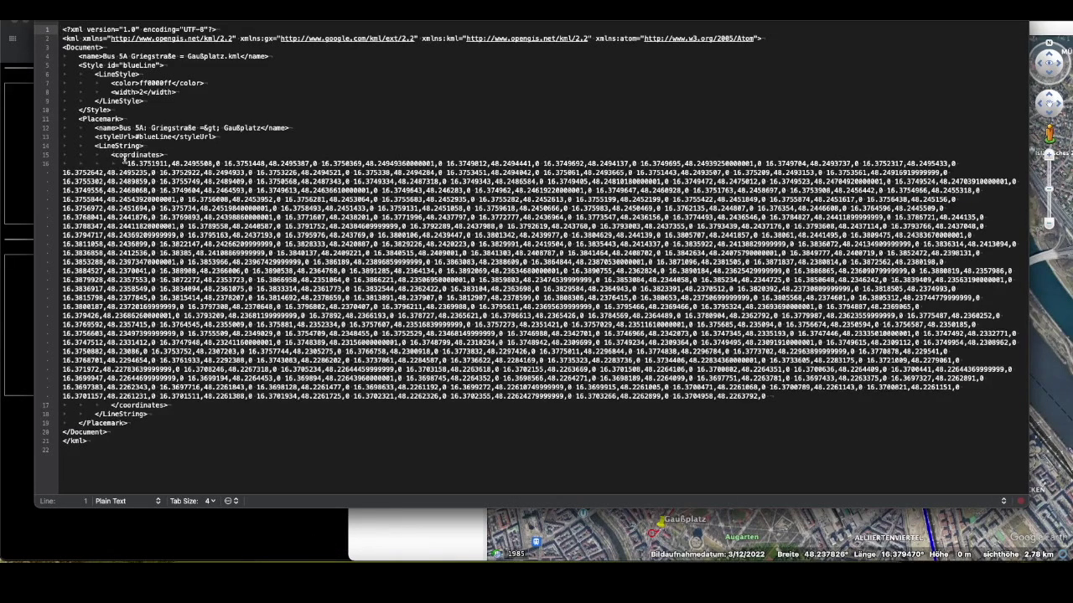
left_click(128, 161)
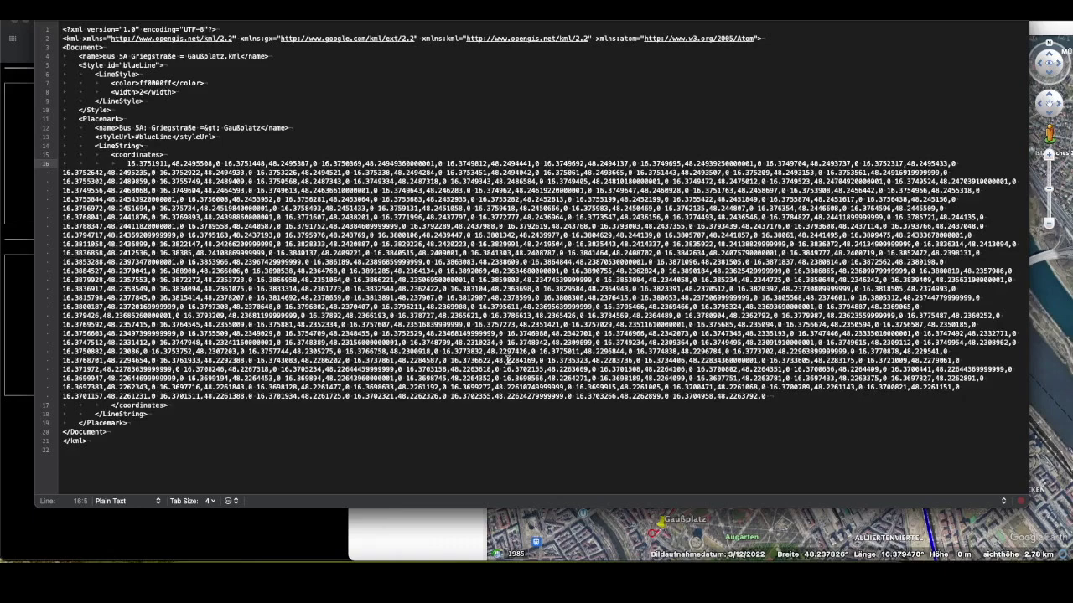
left_click(768, 396, "shift")
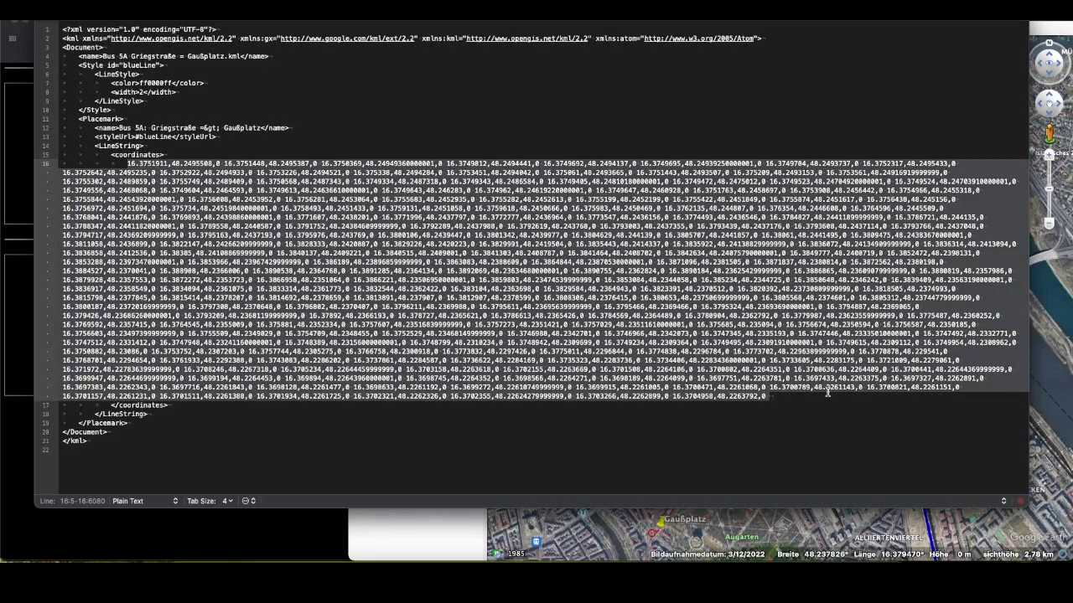
Switch to the Flip KML-Line direction page, paste the copied coordinates as input and flip their order.
left_click(280, 540)
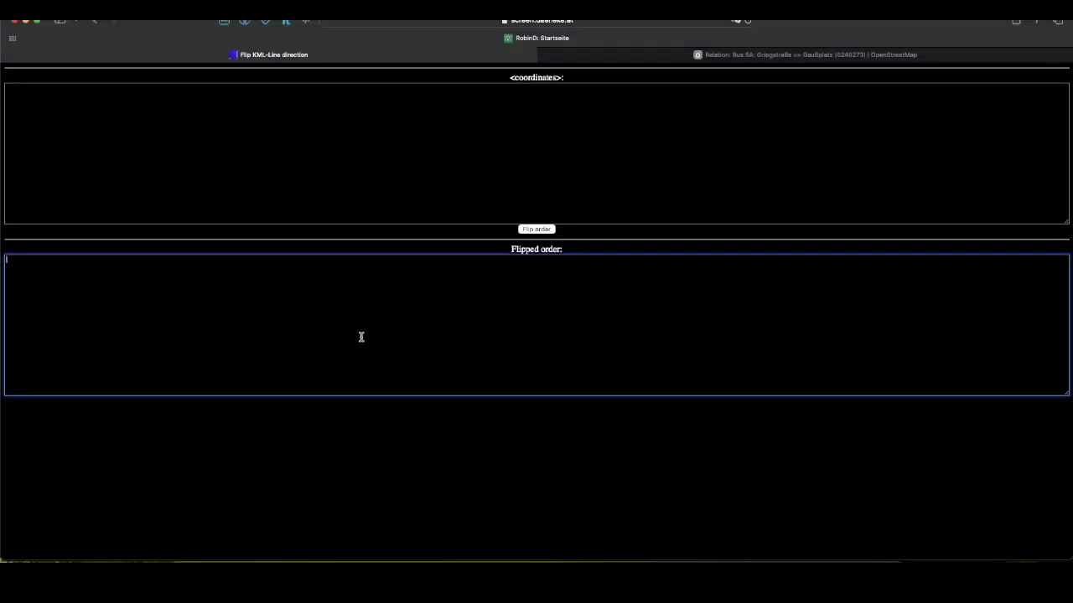
left_click(477, 154)
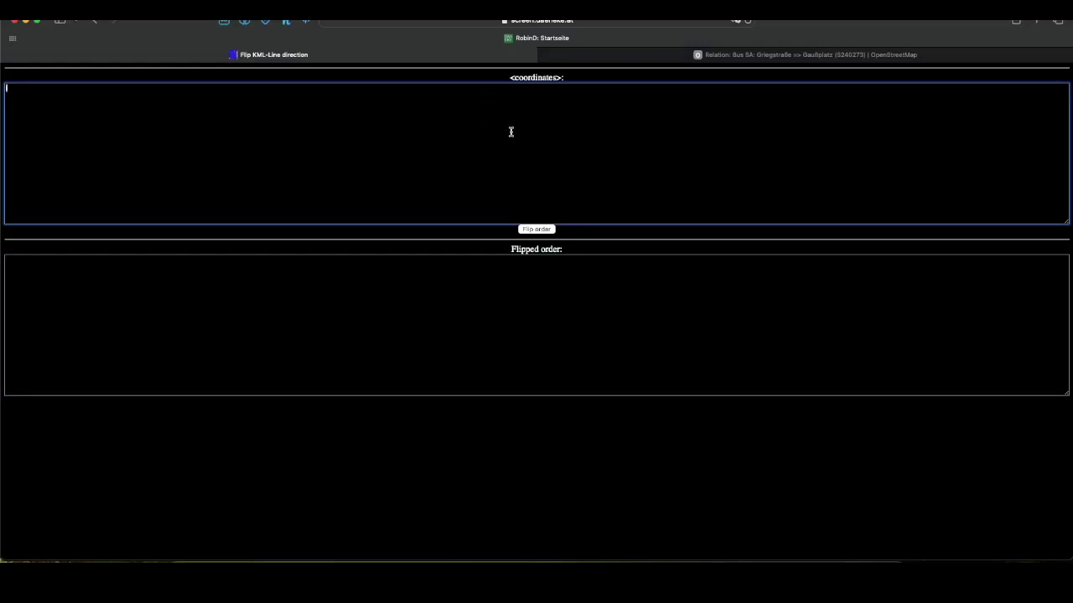
key("super+v")
left_click(546, 232)
left_click(537, 322)
Copy the whole flipped coordinate list and replace the selected coordinates in the Bus 5A KML file with it.
key("super+a")
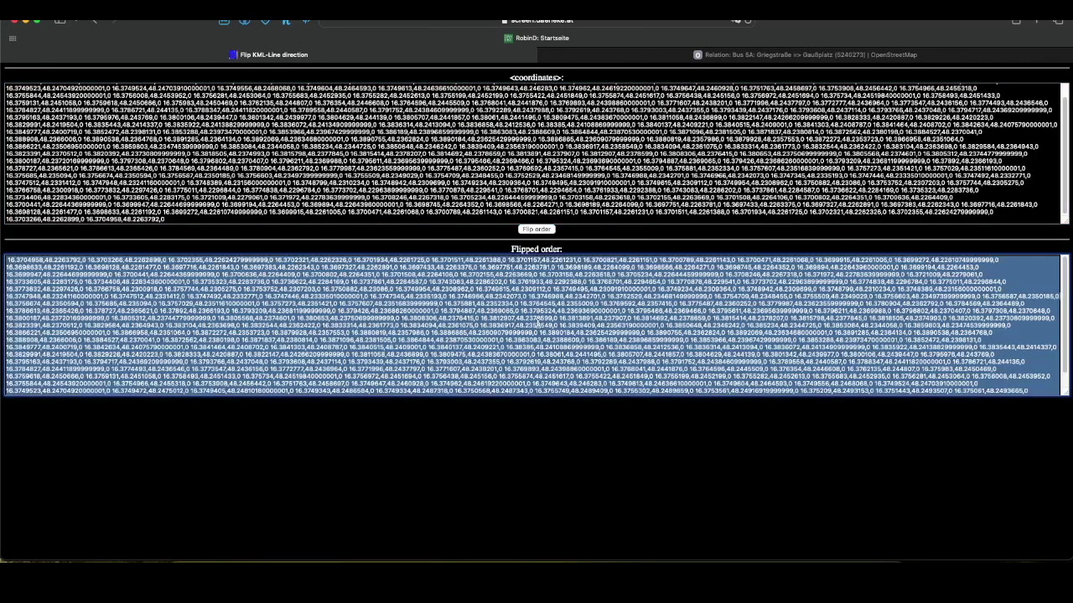
key("ctrl+Up")
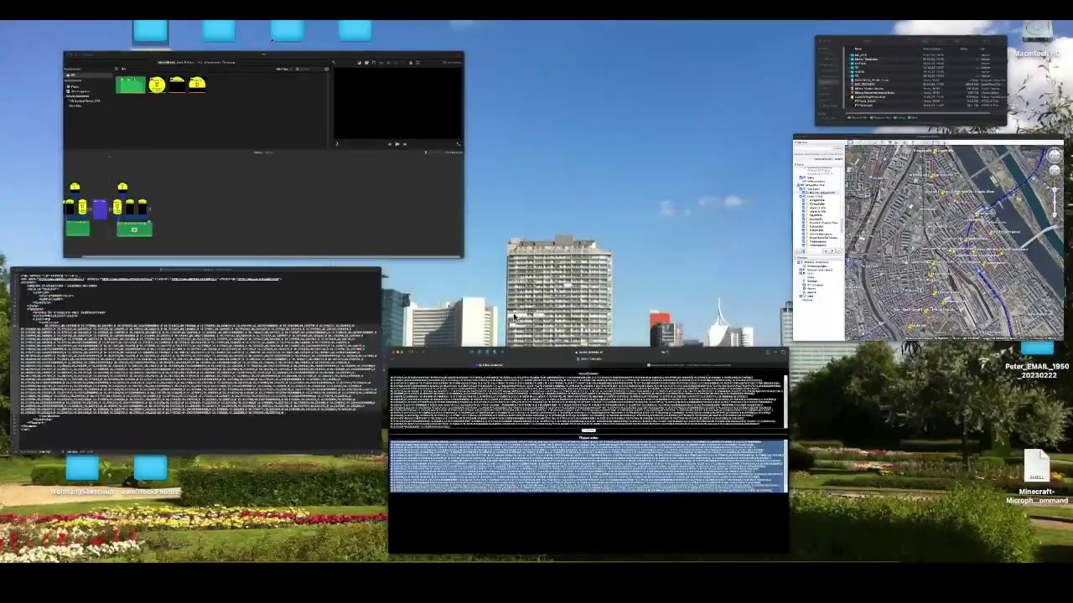
left_click(277, 302)
key("super+v")
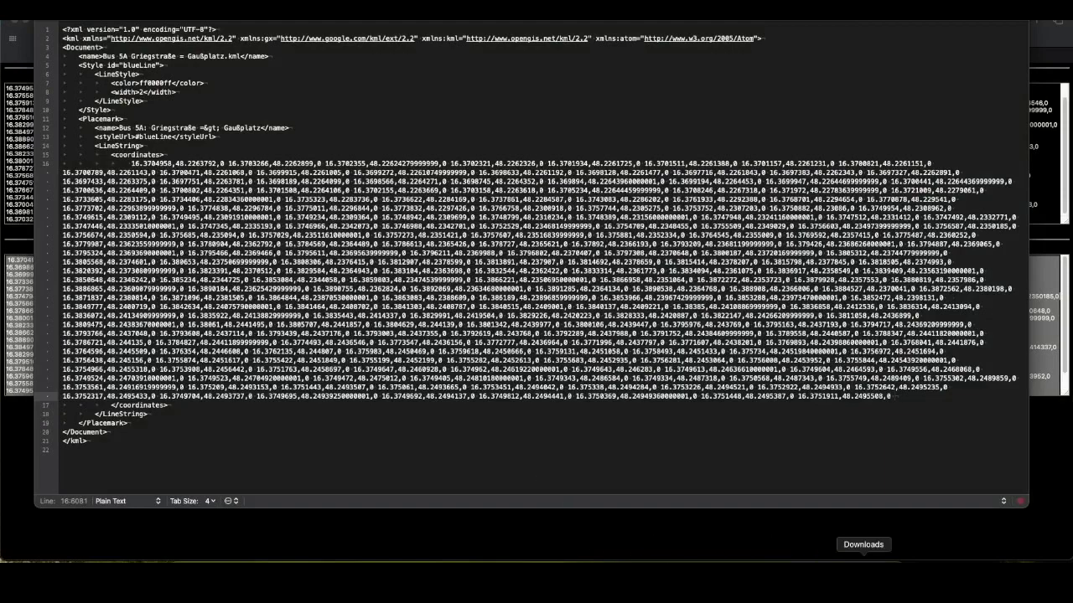
Open the edited Bus 5A KML from Downloads in Google Earth and agree to reload the file.
left_click(853, 545)
left_click(759, 294)
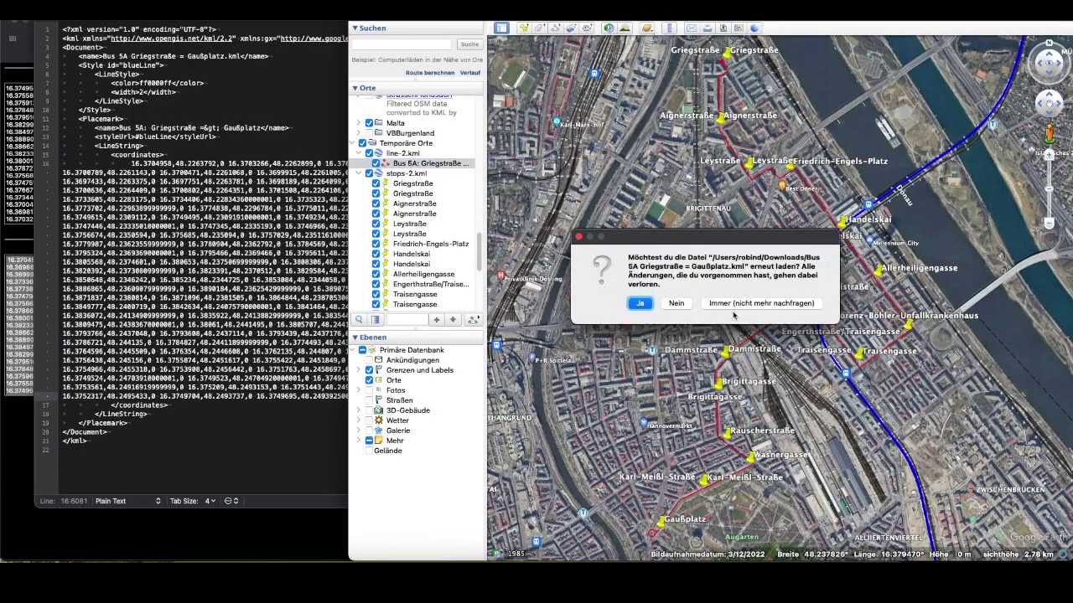
left_click(649, 309)
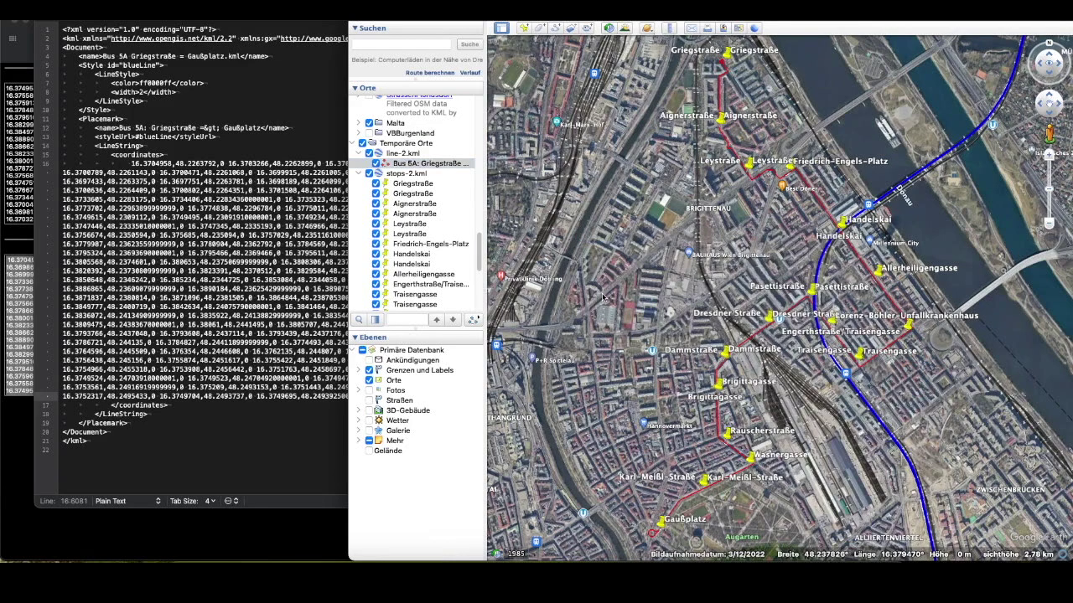
left_click(397, 164)
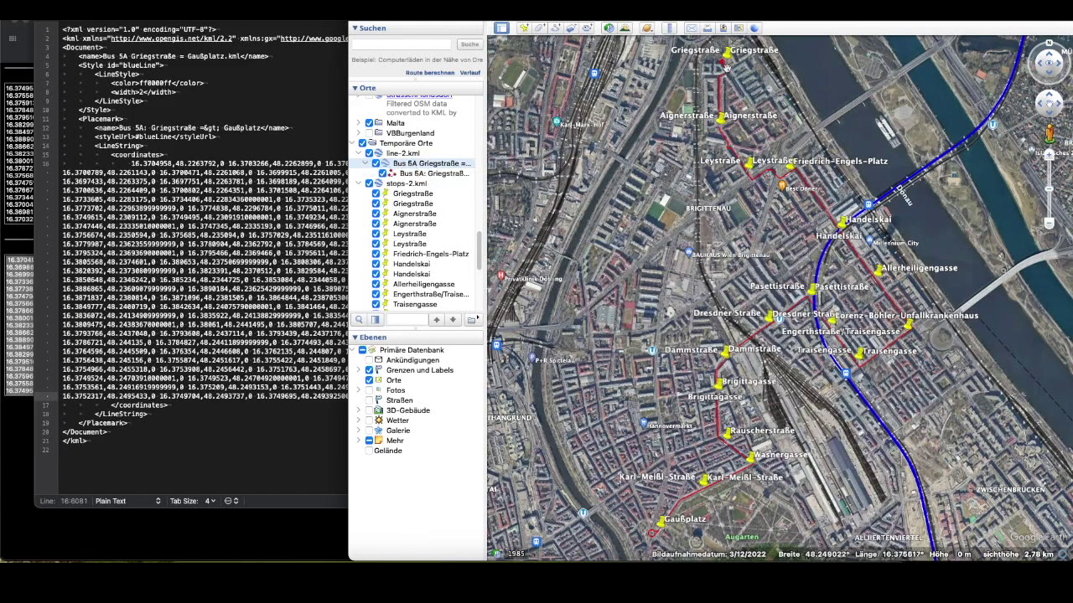
View the properties and direction of the reloaded Bus 5A path without editing it.
right_click(440, 174)
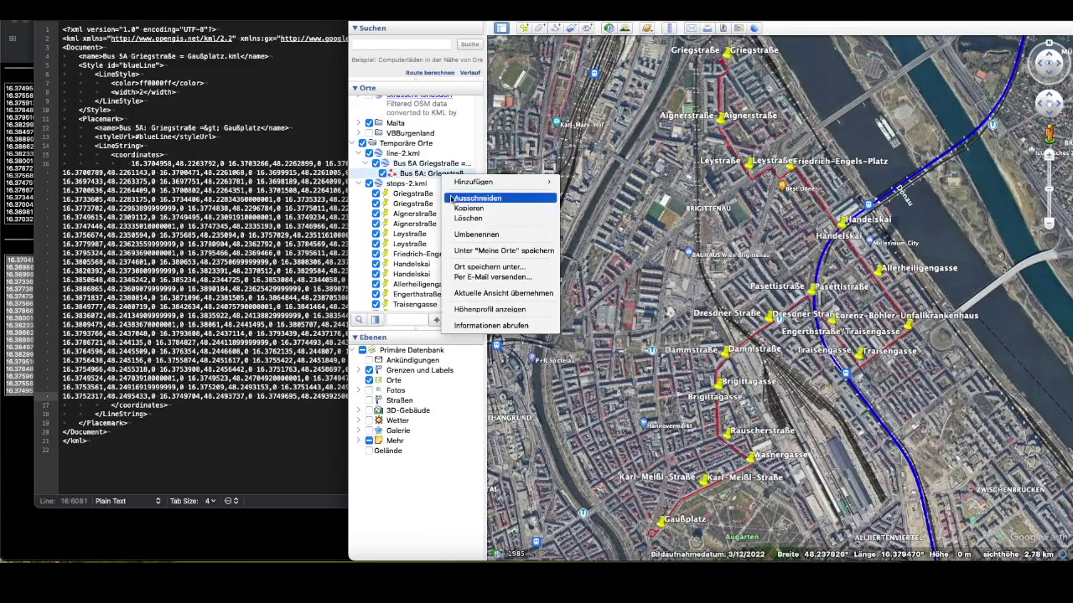
left_click(489, 331)
left_click(662, 482)
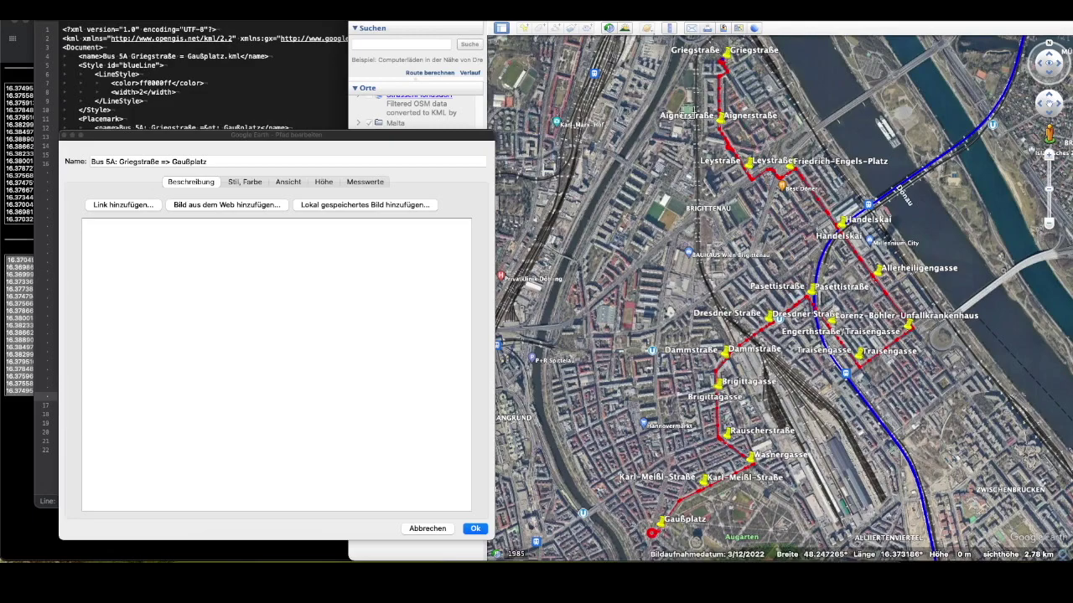
left_click(427, 529)
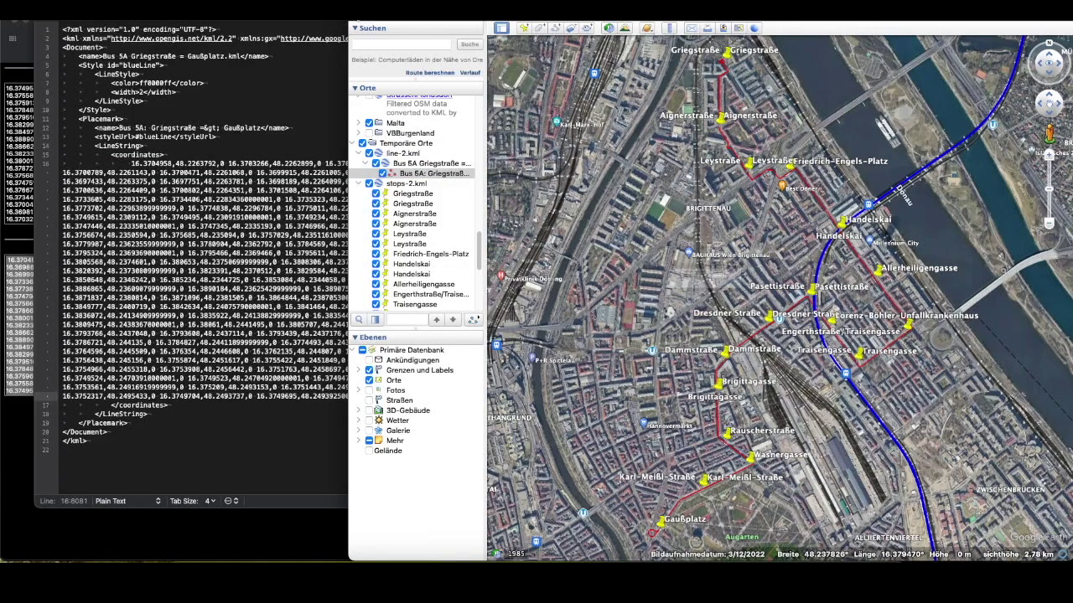
Quit Google Earth and go back to the site's tool overview in the browser.
key("super+q")
left_click(658, 301)
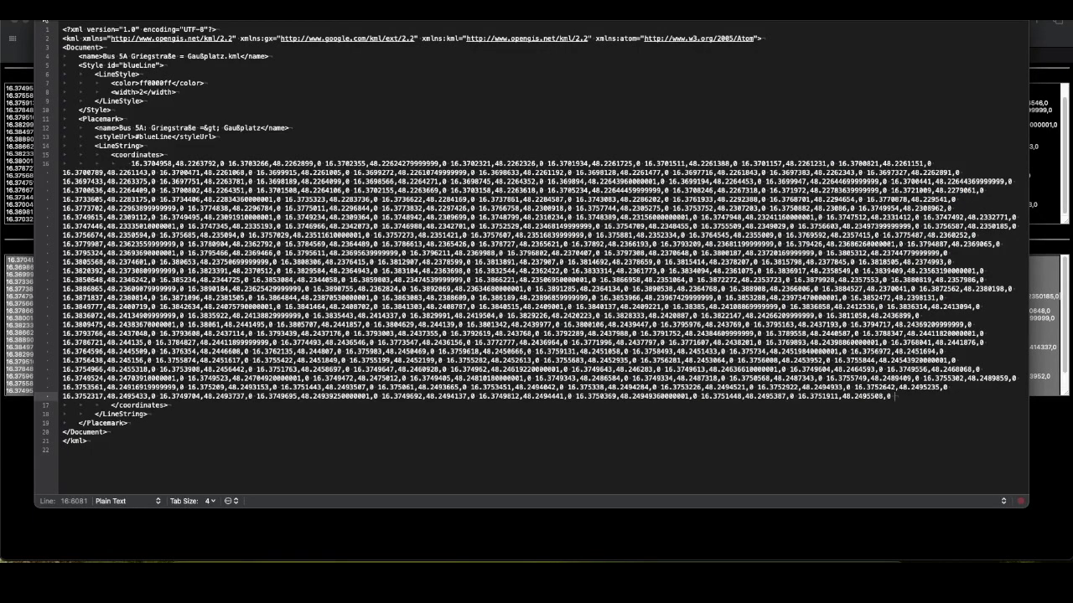
key("super+Tab")
left_click(108, 40)
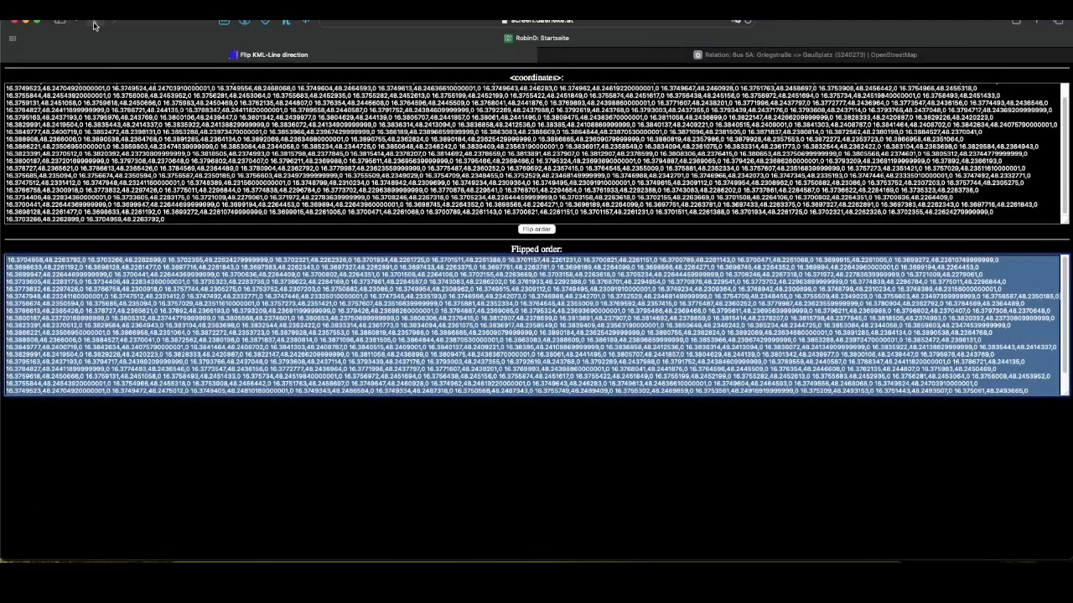
right_click(94, 23)
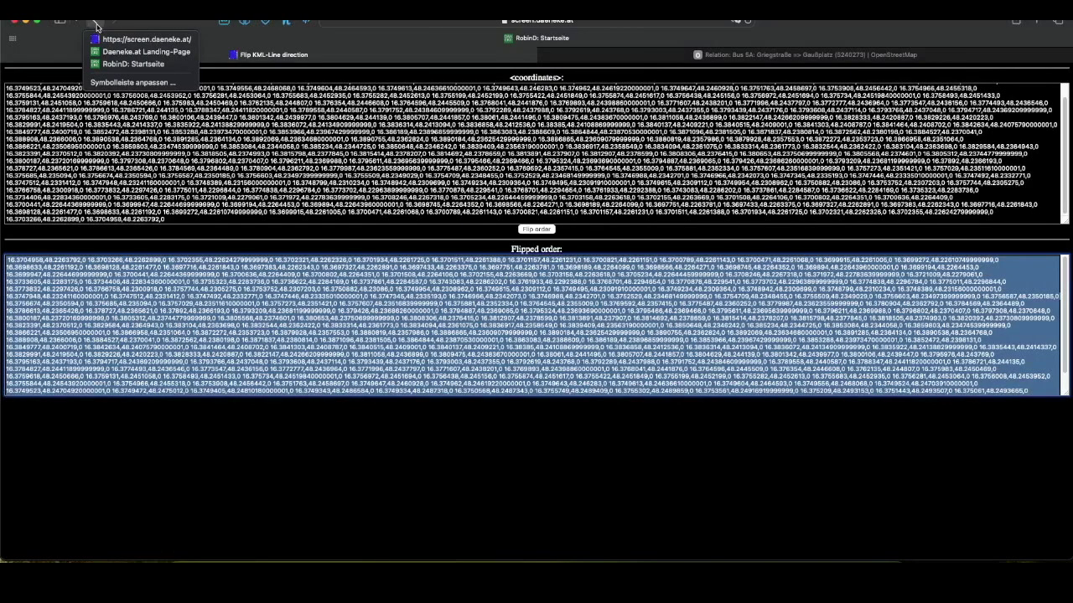
left_click(106, 40)
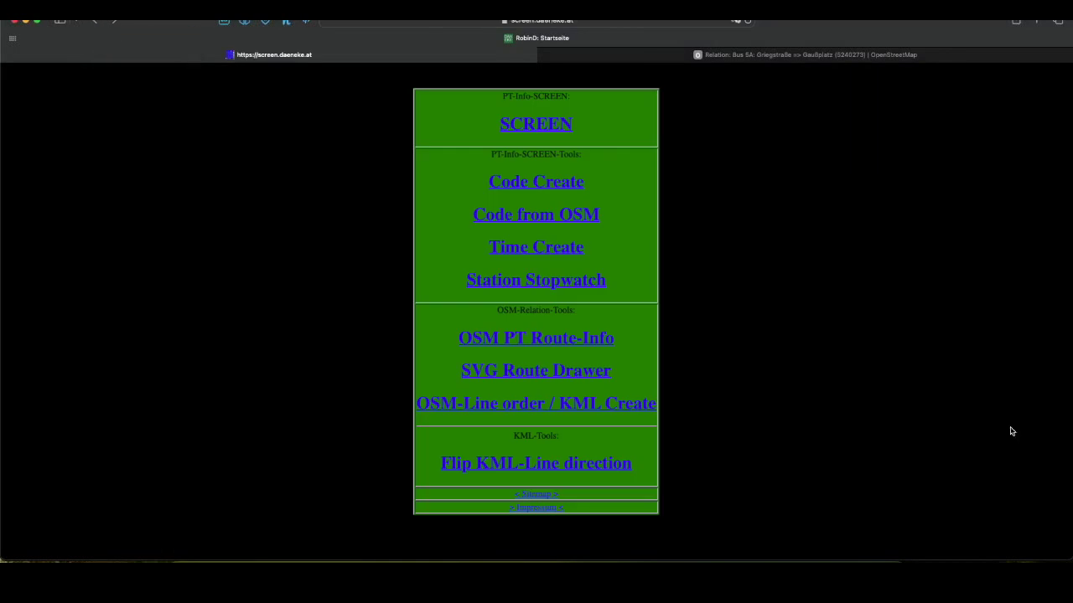